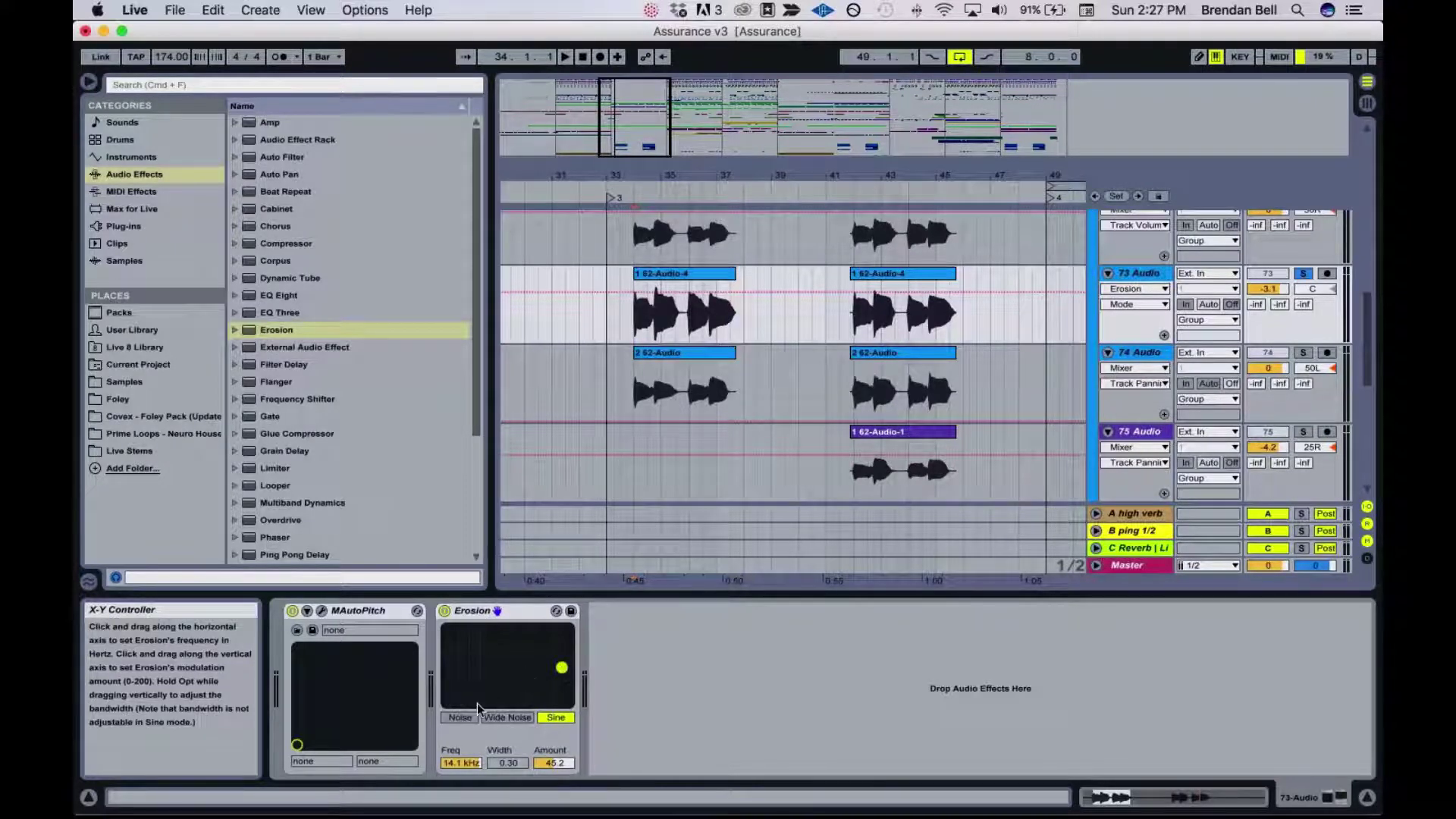
- Delete the Erosion effect from the 73 Audio track and collapse the Vox group
click(513, 611)
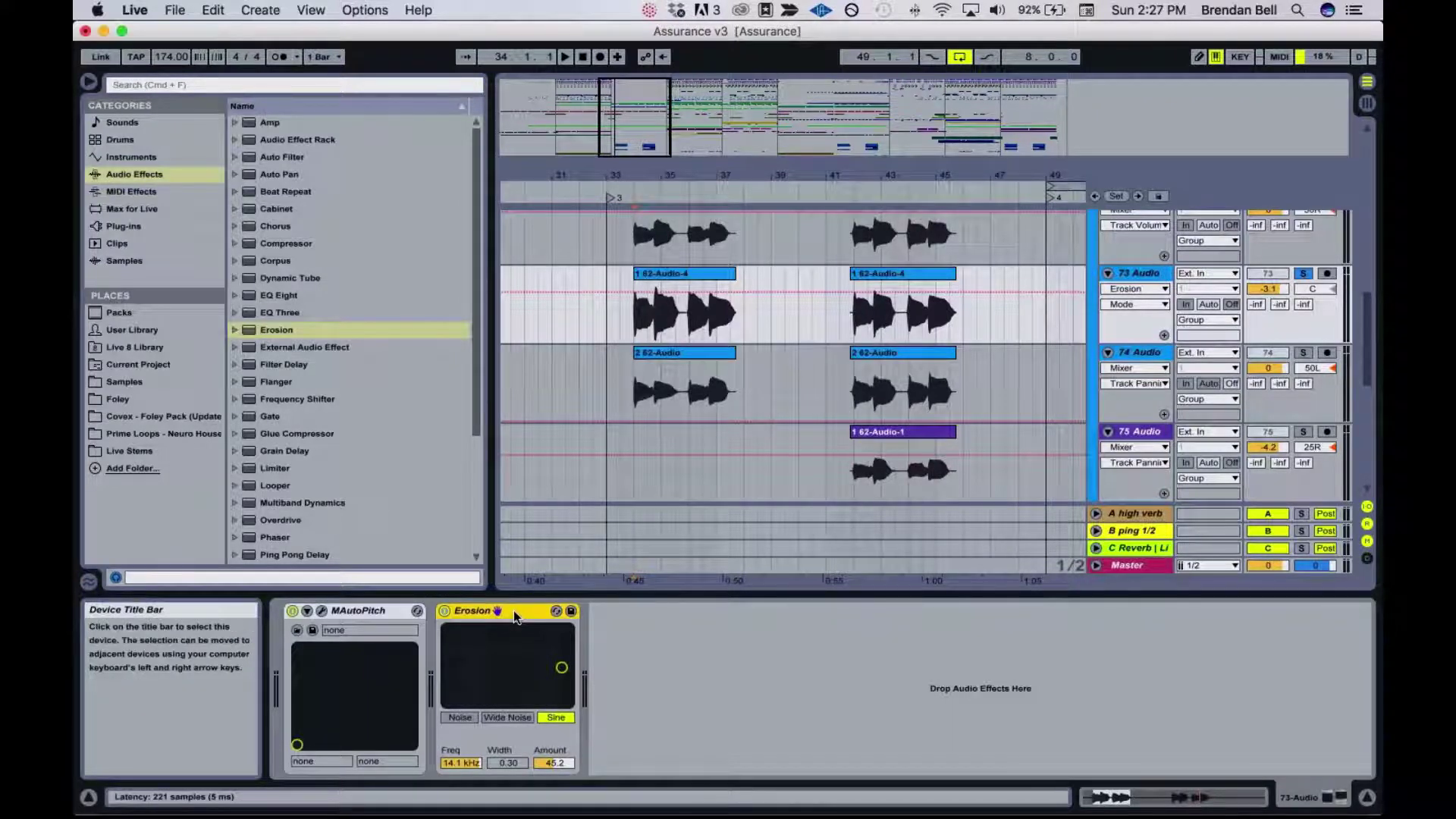
key(Delete)
scroll(927, 424, up, 5)
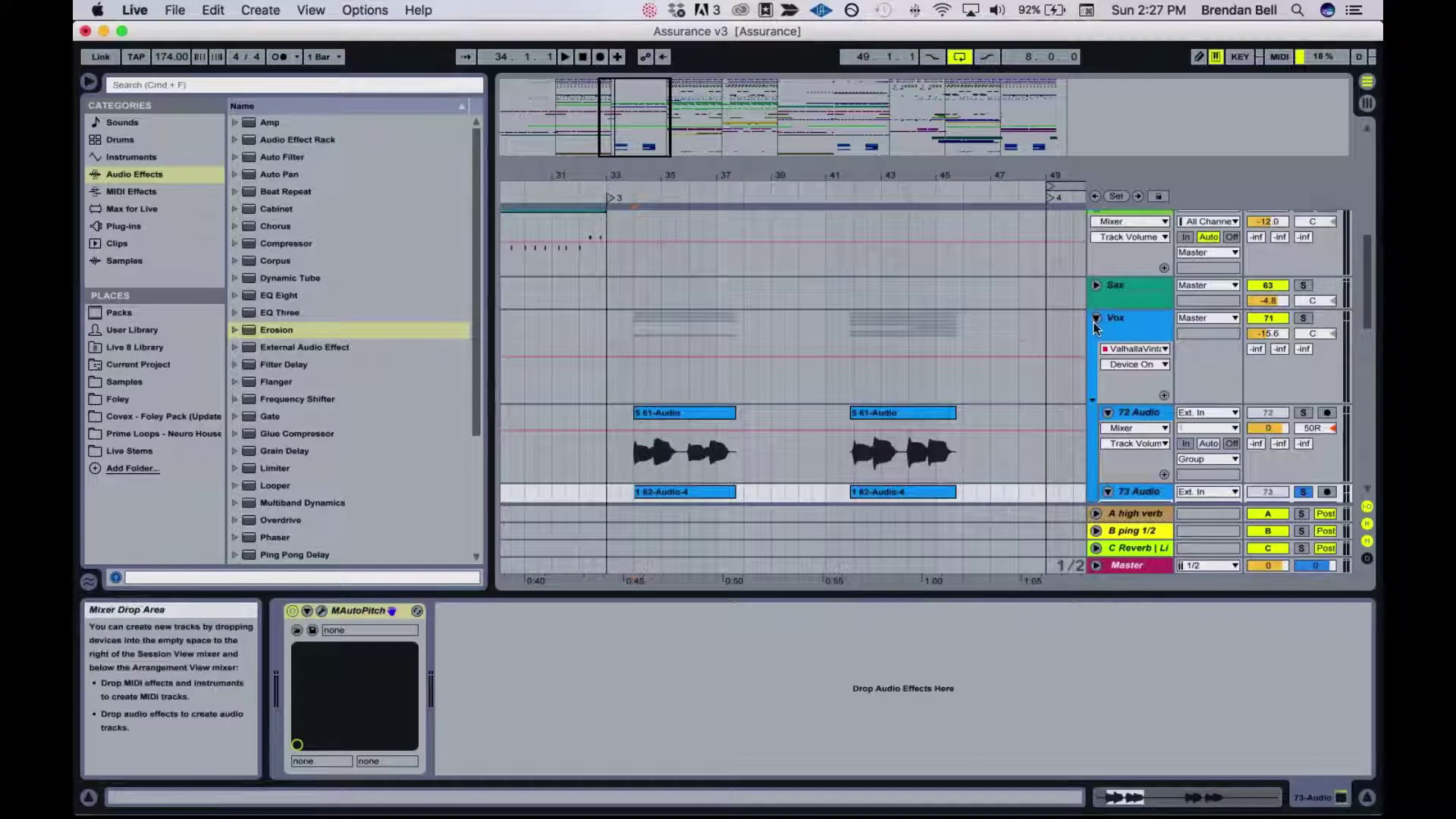
click(1095, 322)
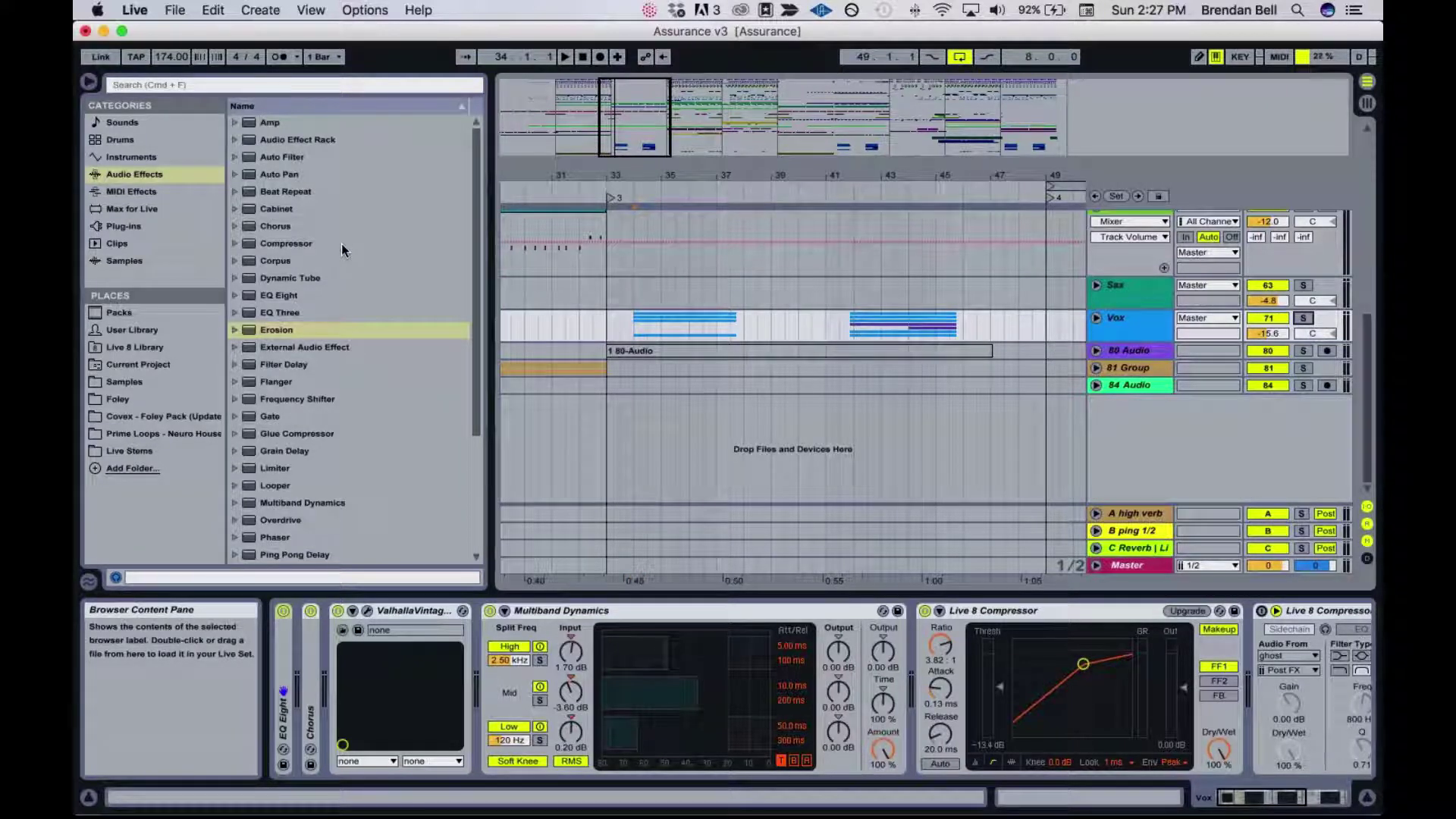
- Look through the list of built-in audio effects in the browser, down to Vocoder
scroll(341, 244, down, 3)
scroll(341, 244, up, 3)
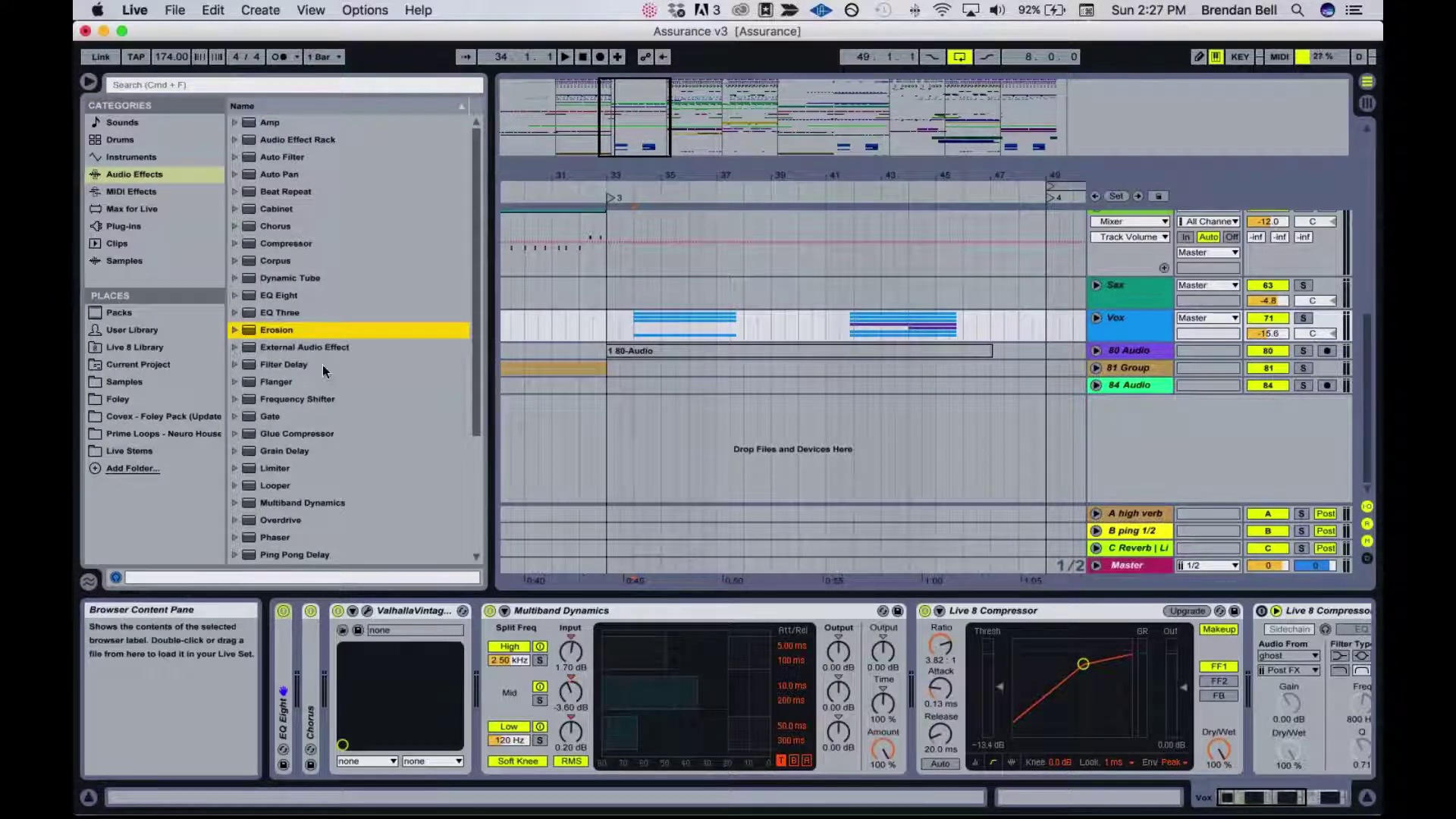
scroll(347, 269, down, 5)
scroll(347, 269, up, 3)
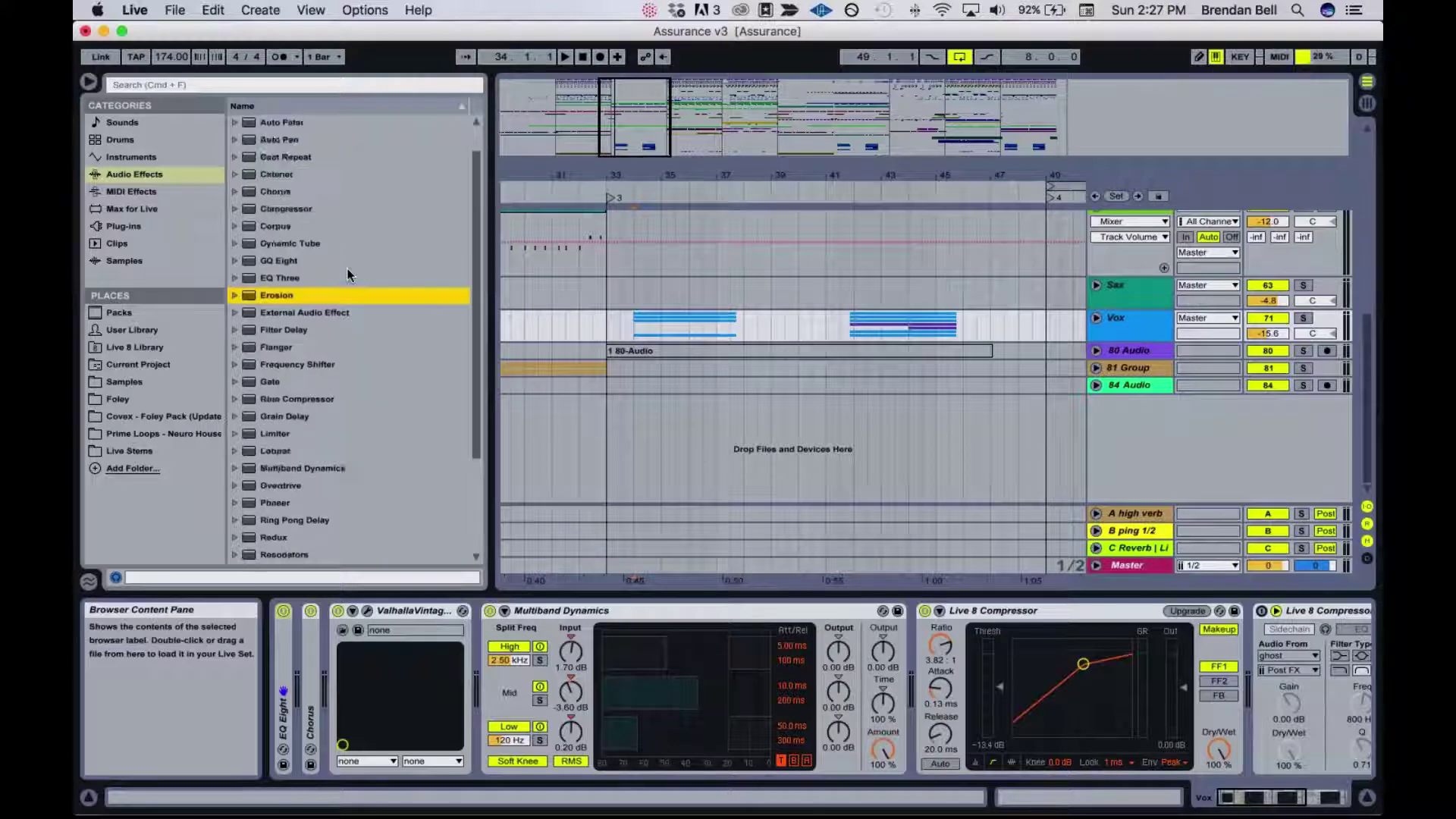
scroll(348, 273, down, 3)
scroll(345, 486, up, 2)
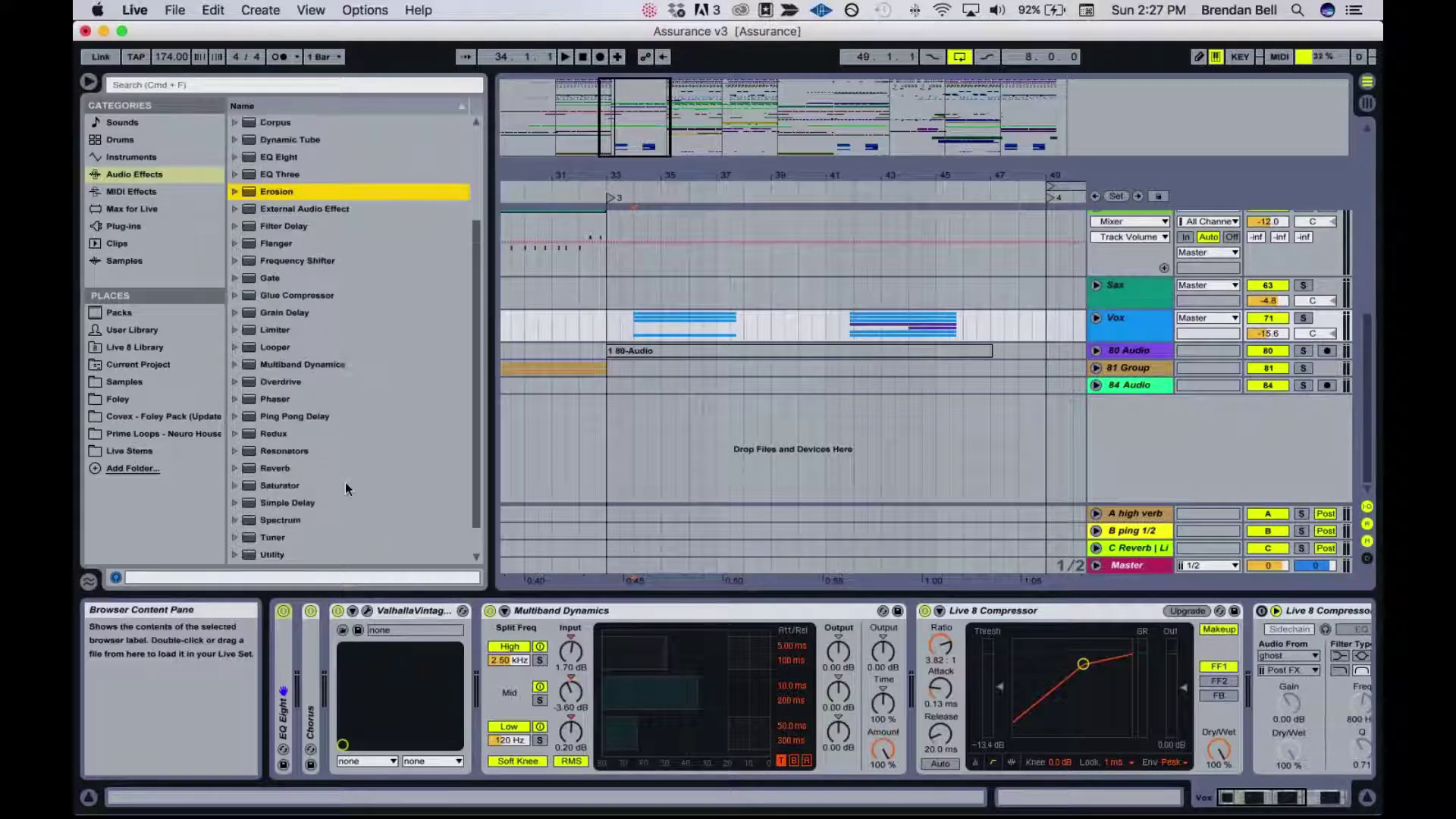
scroll(344, 480, up, 1)
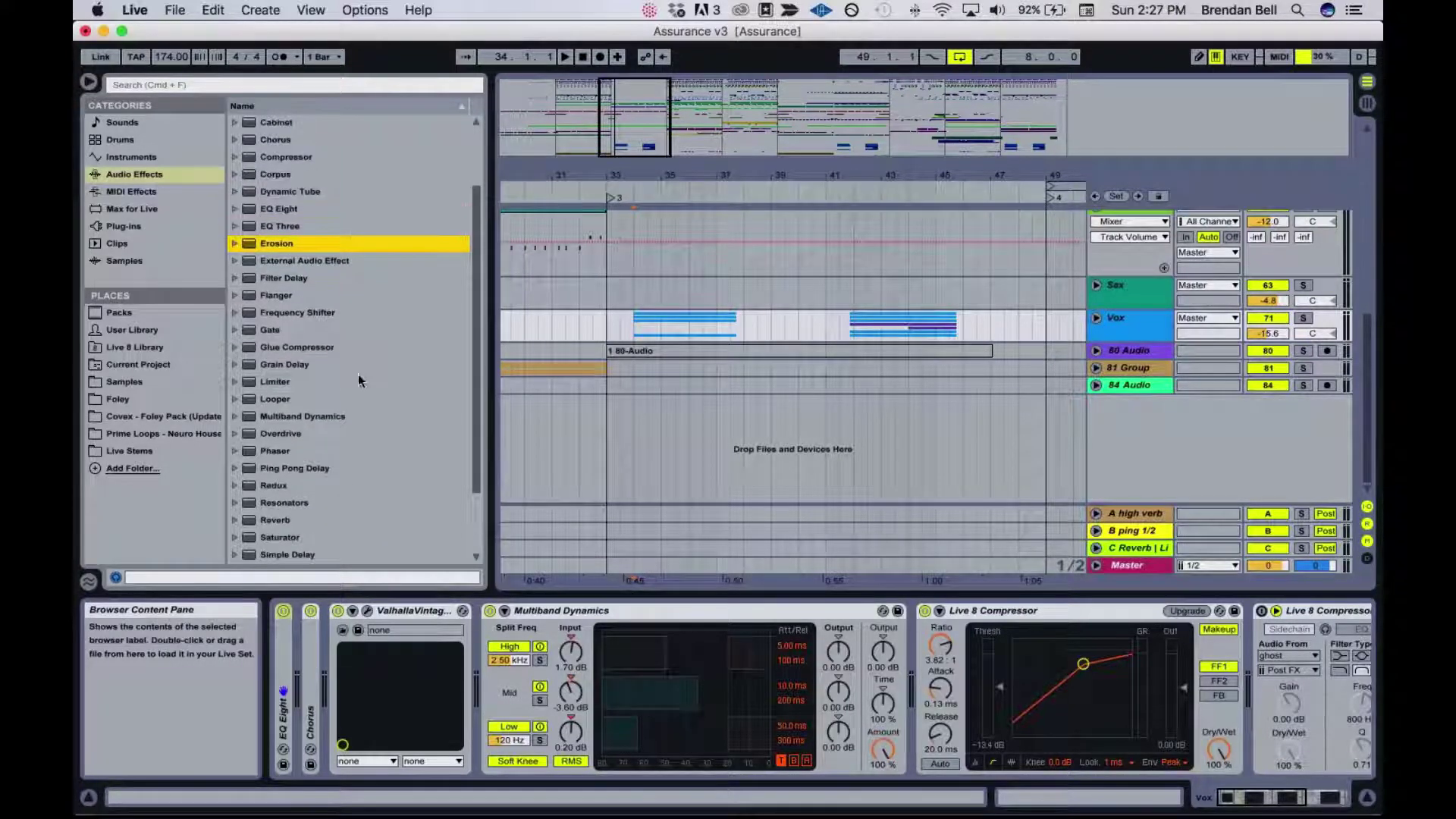
scroll(330, 338, up, 5)
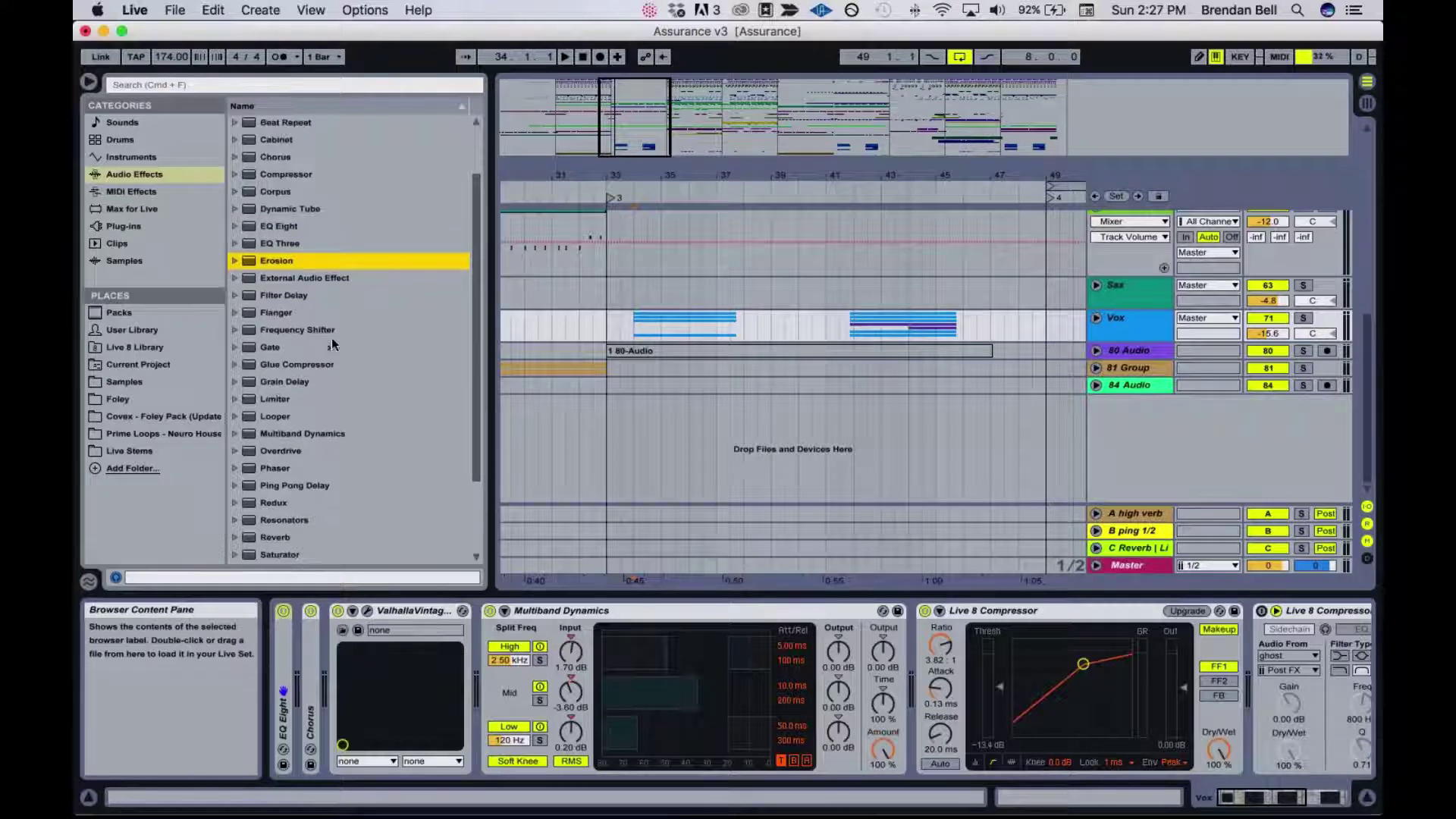
scroll(332, 343, down, 5)
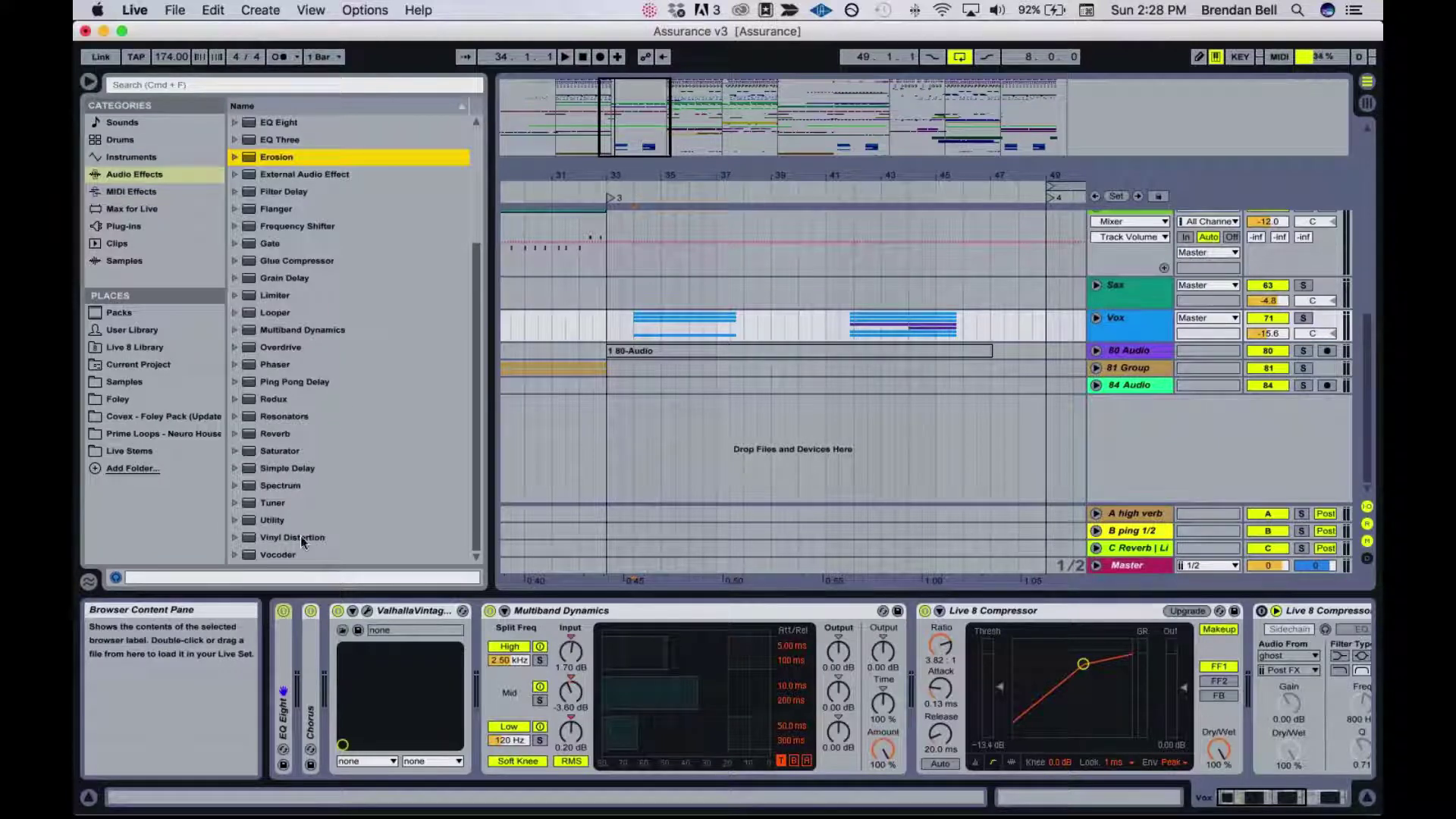
- Select the Melodic group around bar 49 in the arrangement and solo it
click(608, 312)
scroll(732, 370, up, 5)
scroll(731, 370, left, 3)
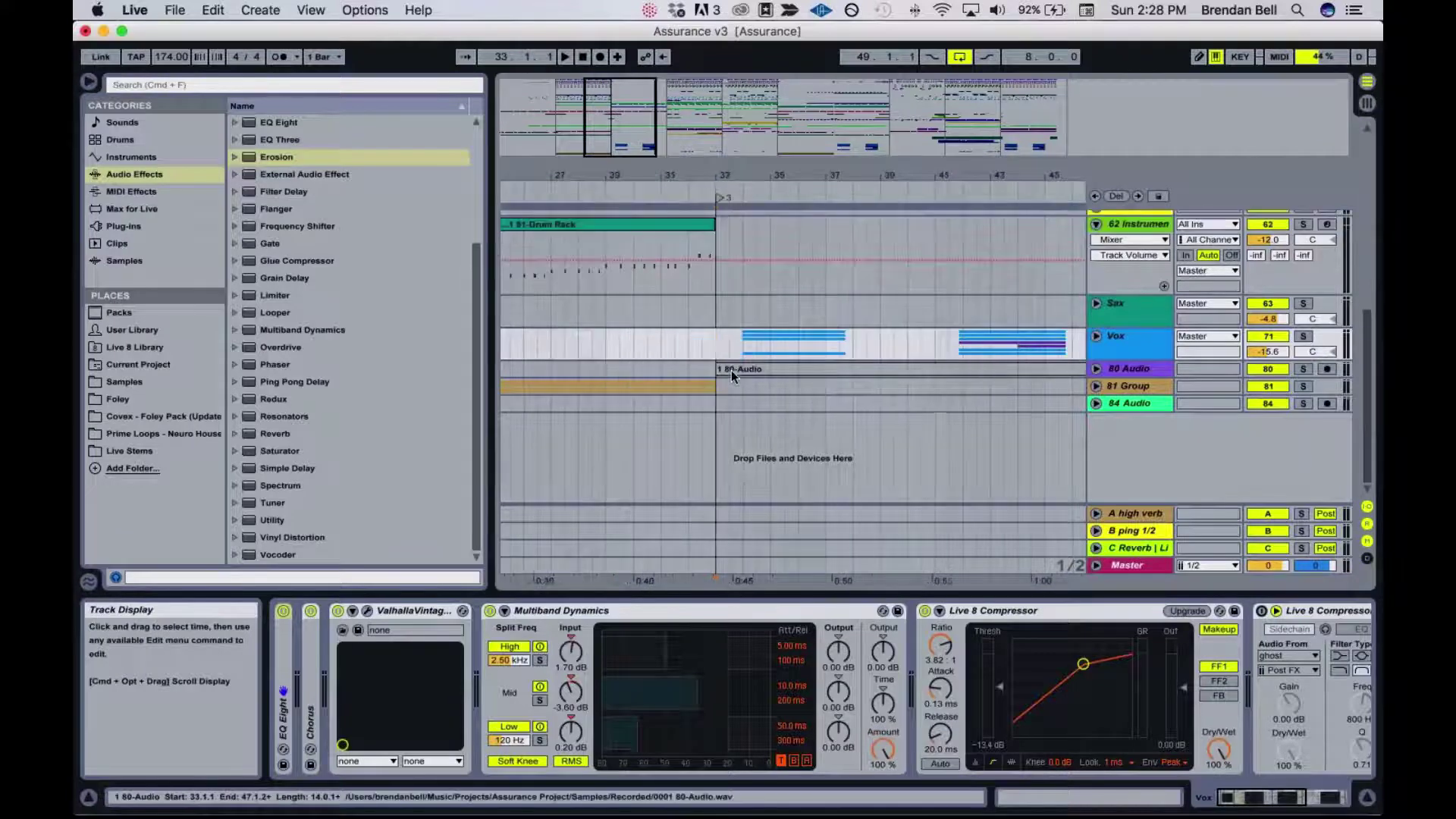
scroll(730, 370, up, 10)
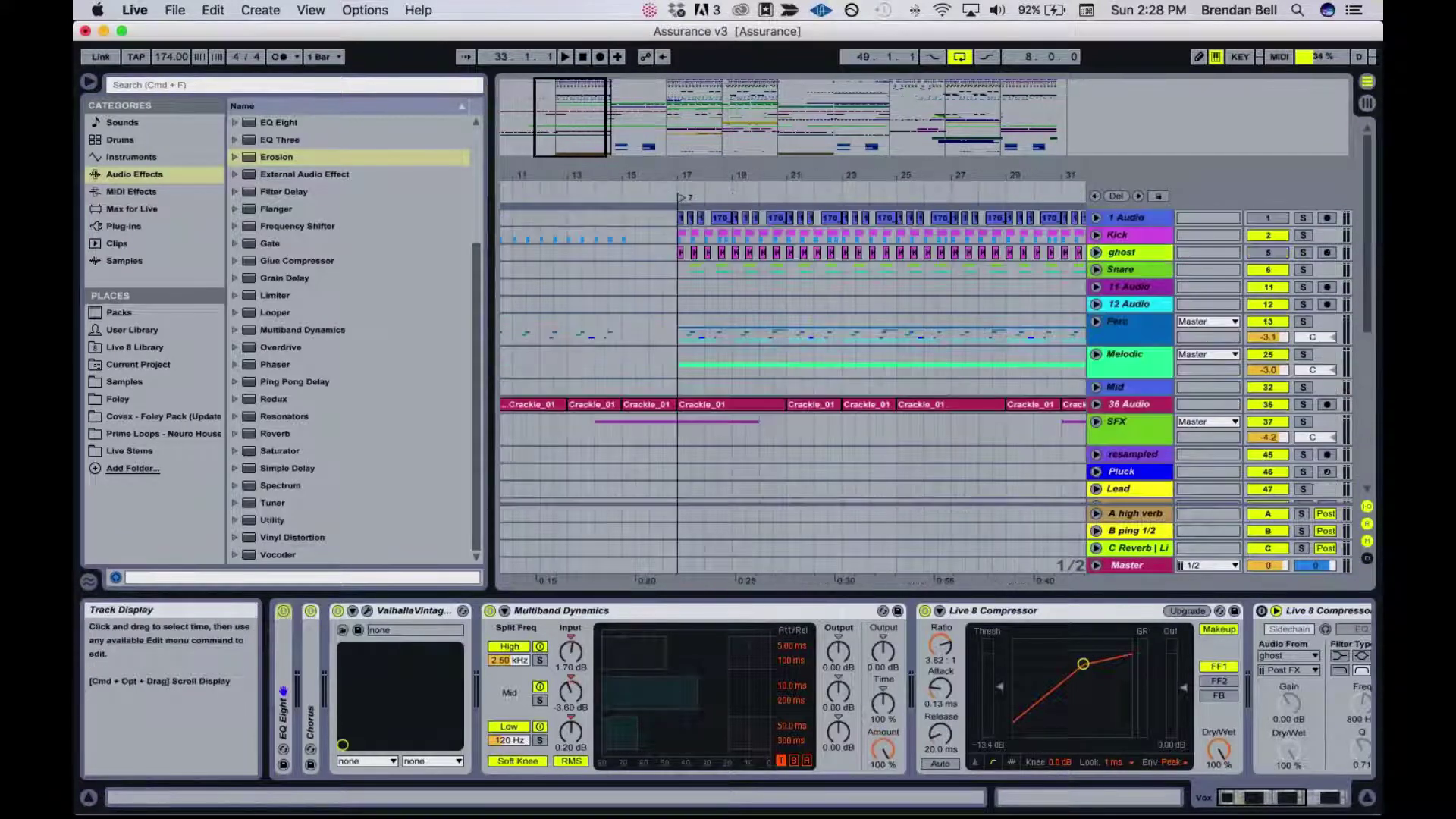
scroll(731, 364, right, 8)
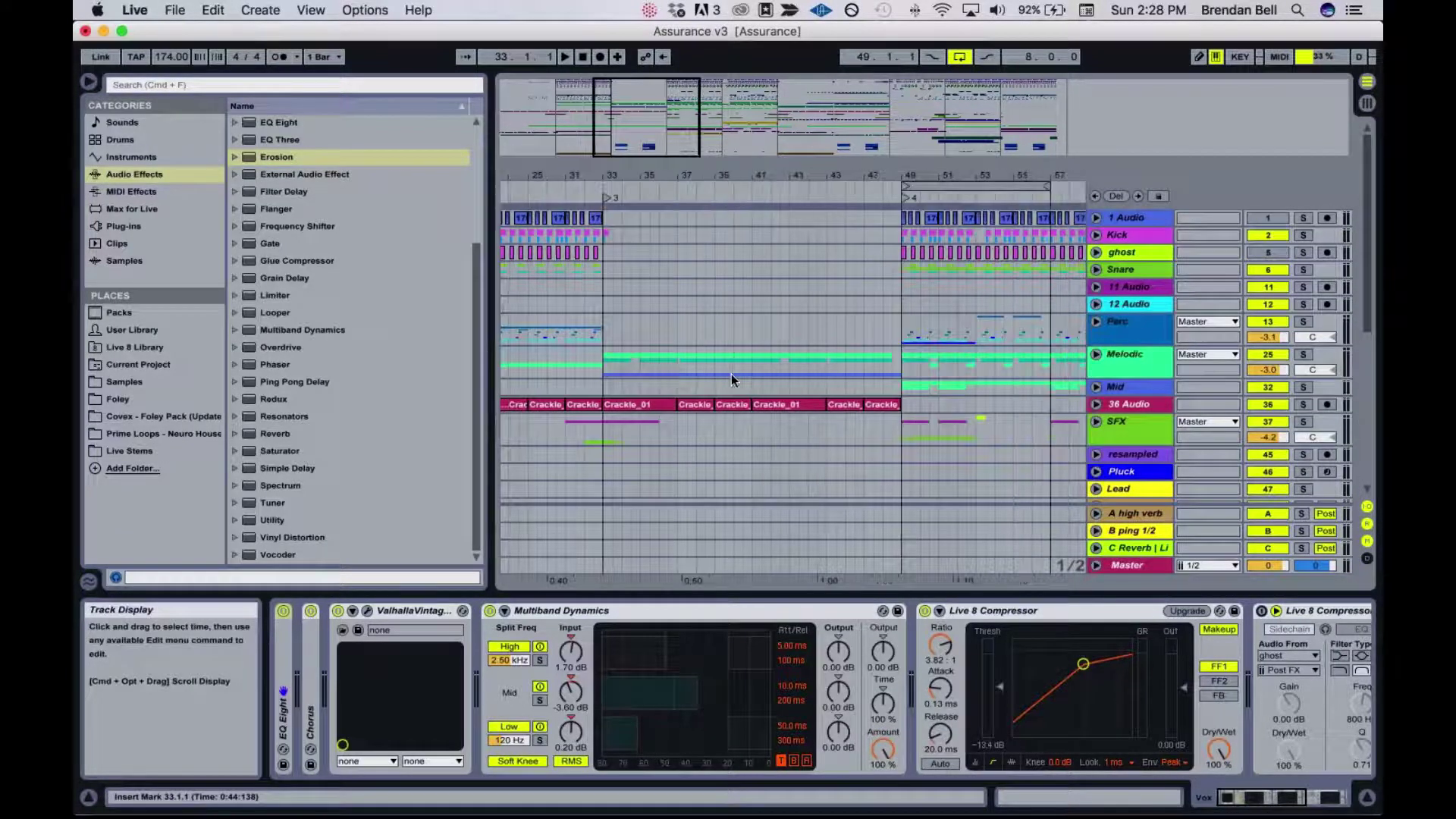
click(770, 374)
scroll(743, 402, right, 4)
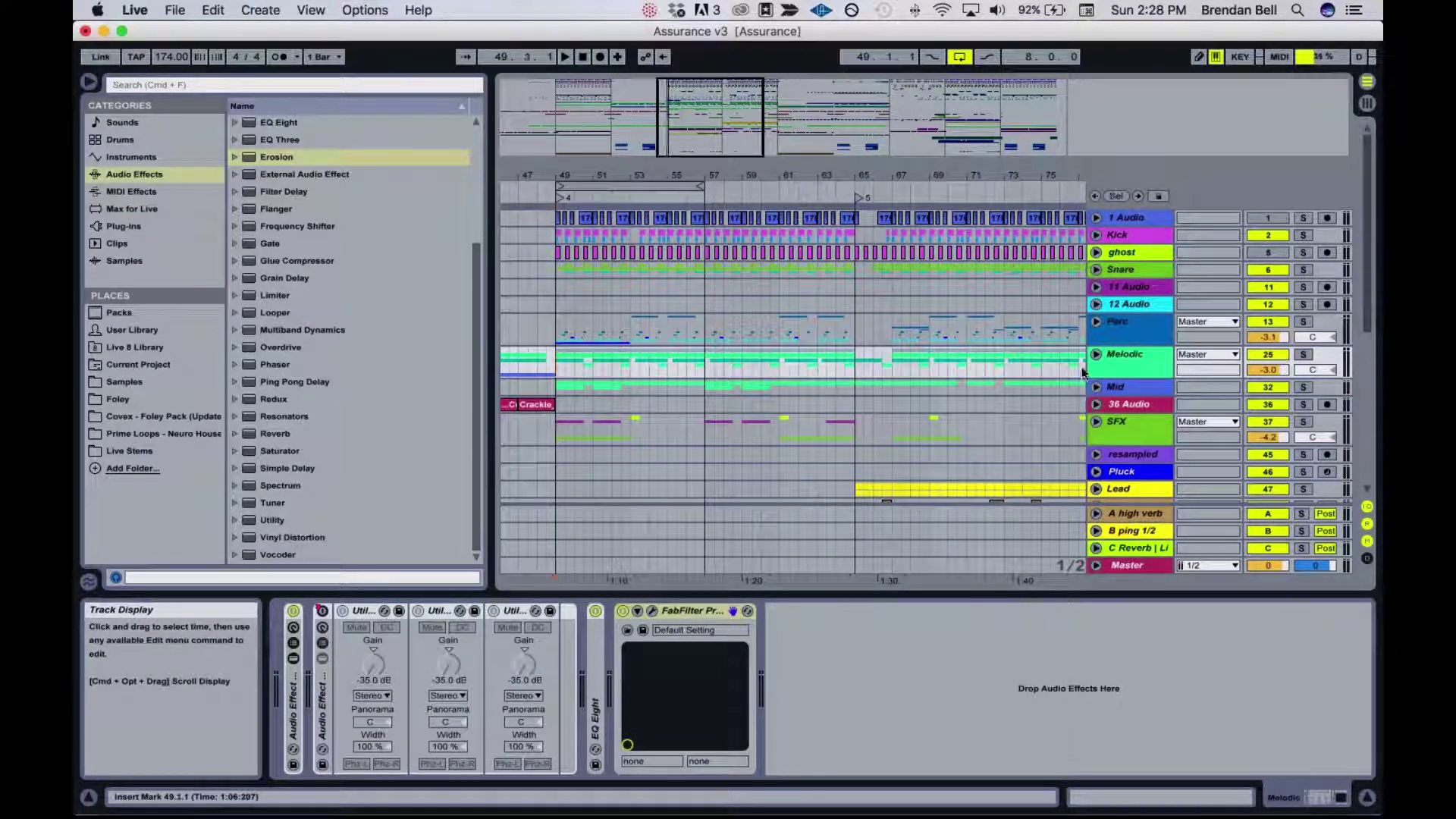
click(1108, 372)
click(1298, 355)
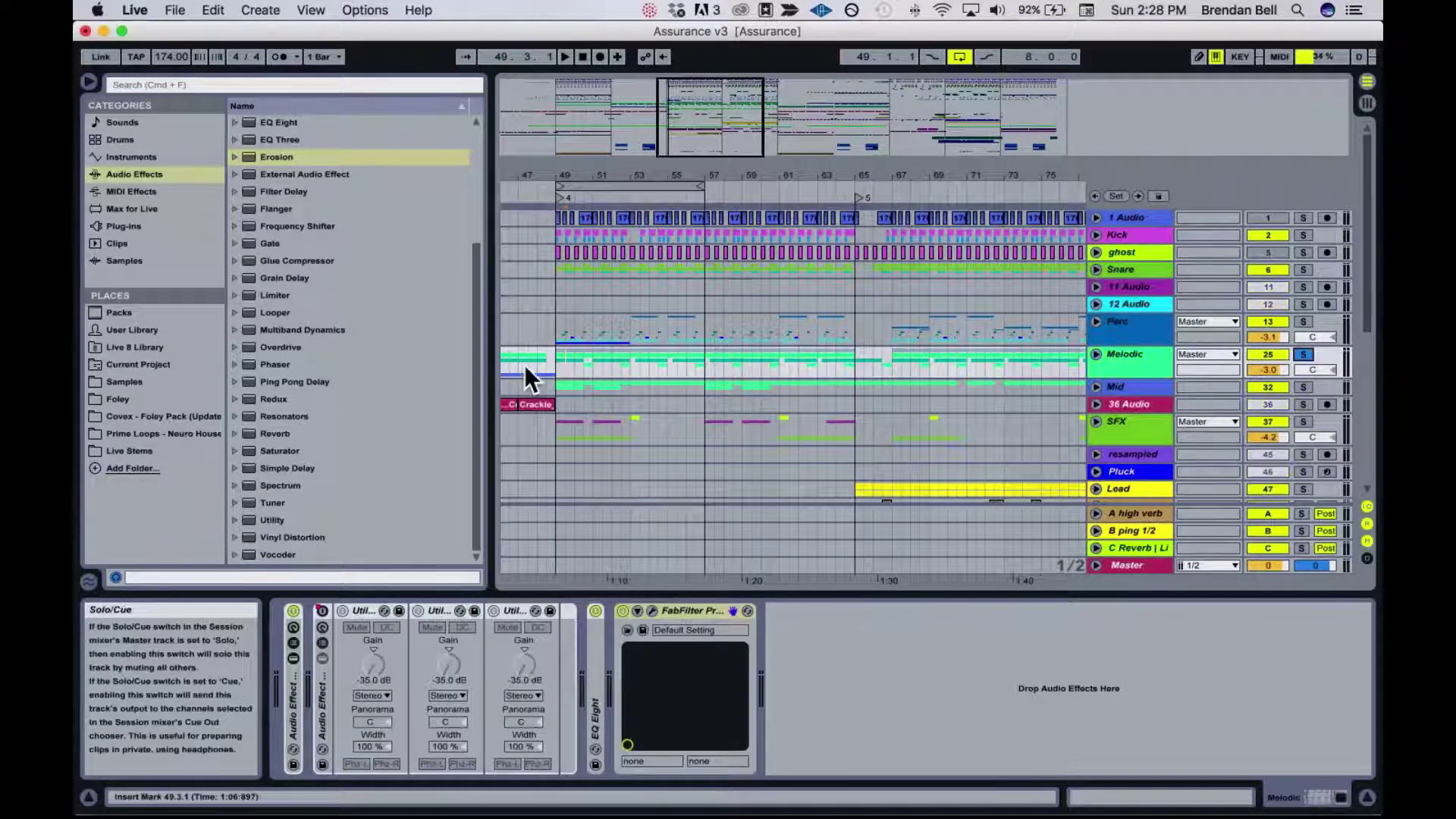
- Show the chain list of the Melodic group's Audio Effect Rack that holds the three Utility devices
scroll(562, 395, down, 3)
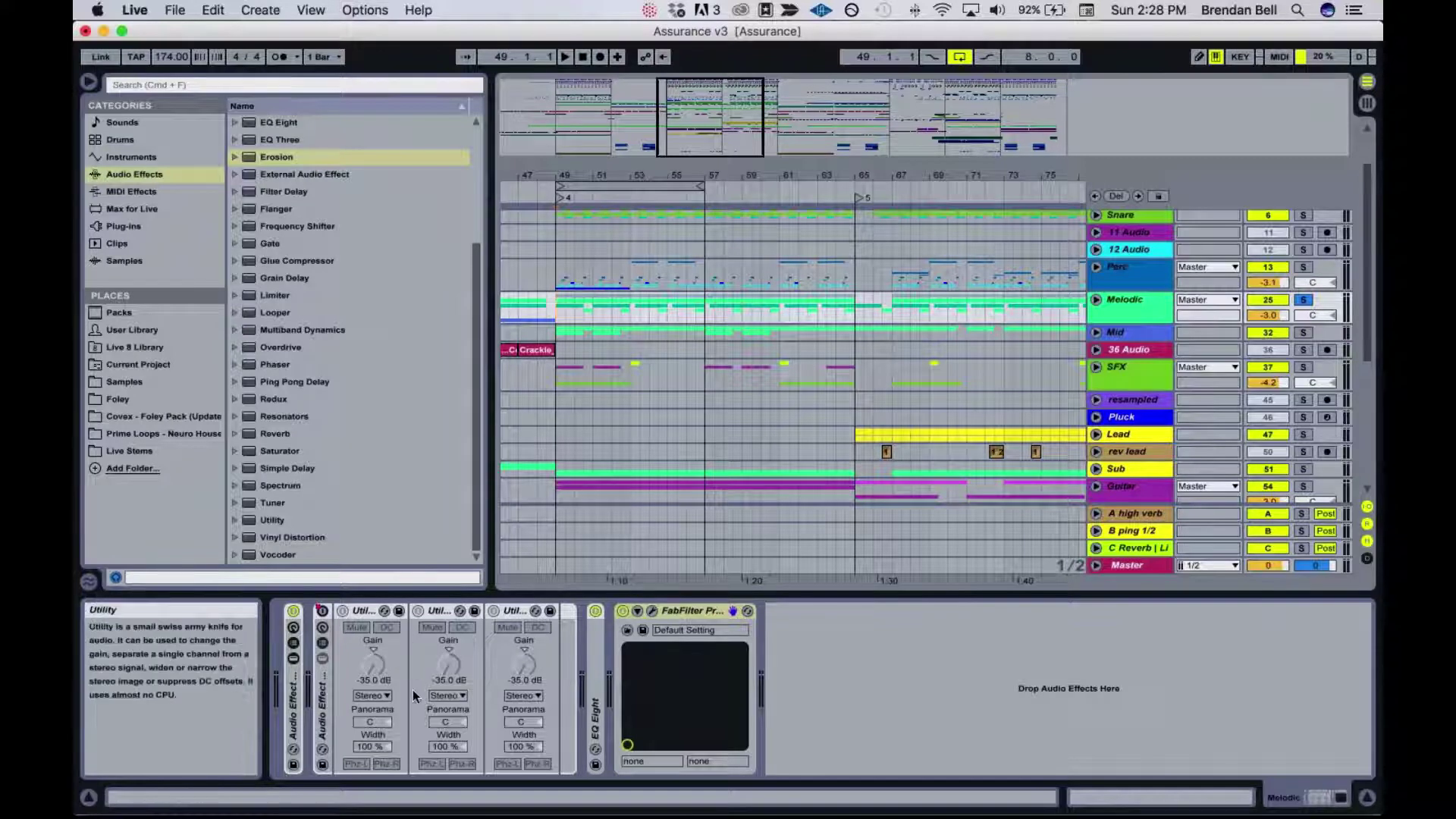
click(361, 610)
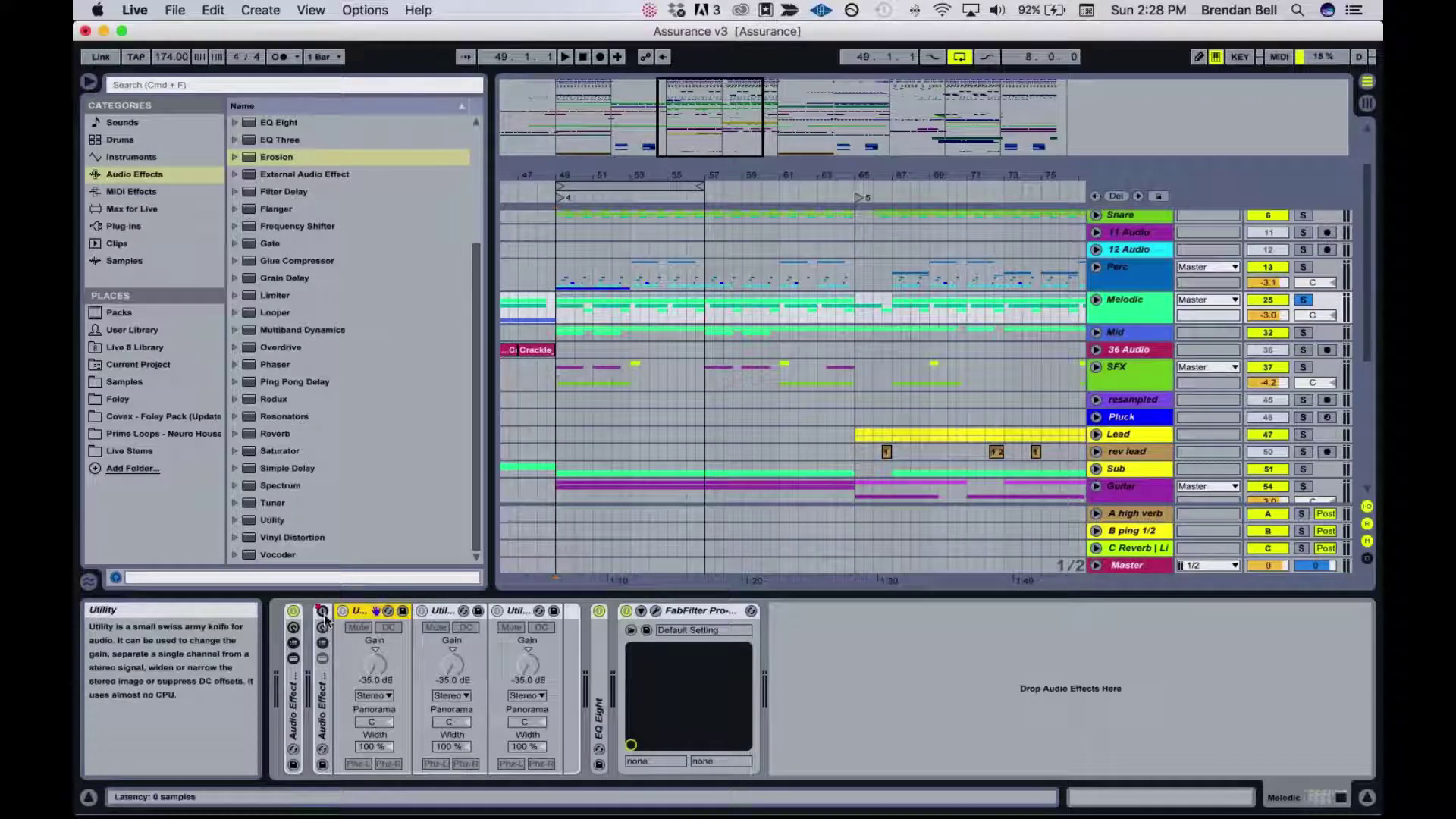
click(322, 645)
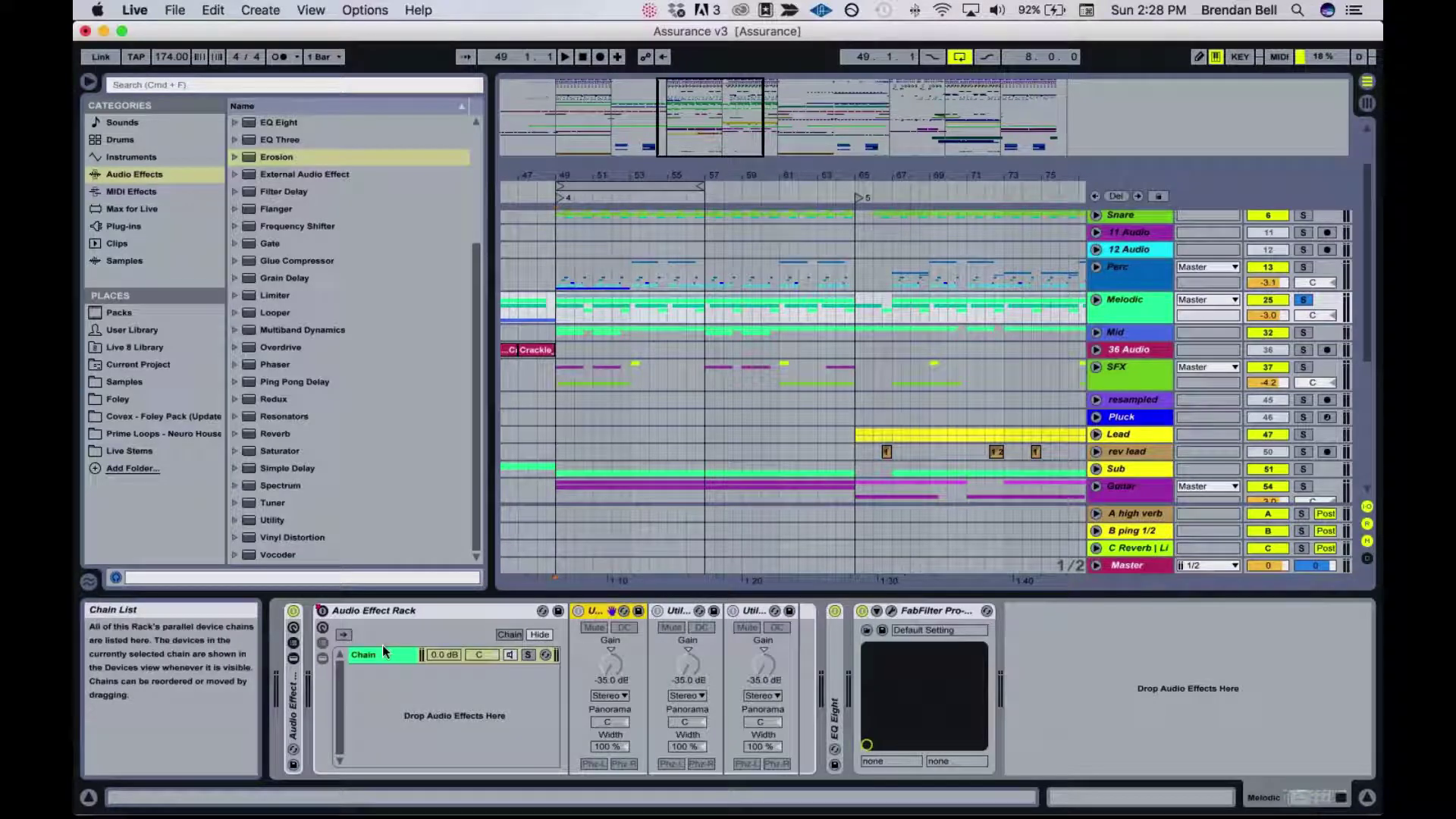
- Play the soloed Melodic group from bar 49 and stop playback
click(553, 311)
scroll(851, 345, left, 5)
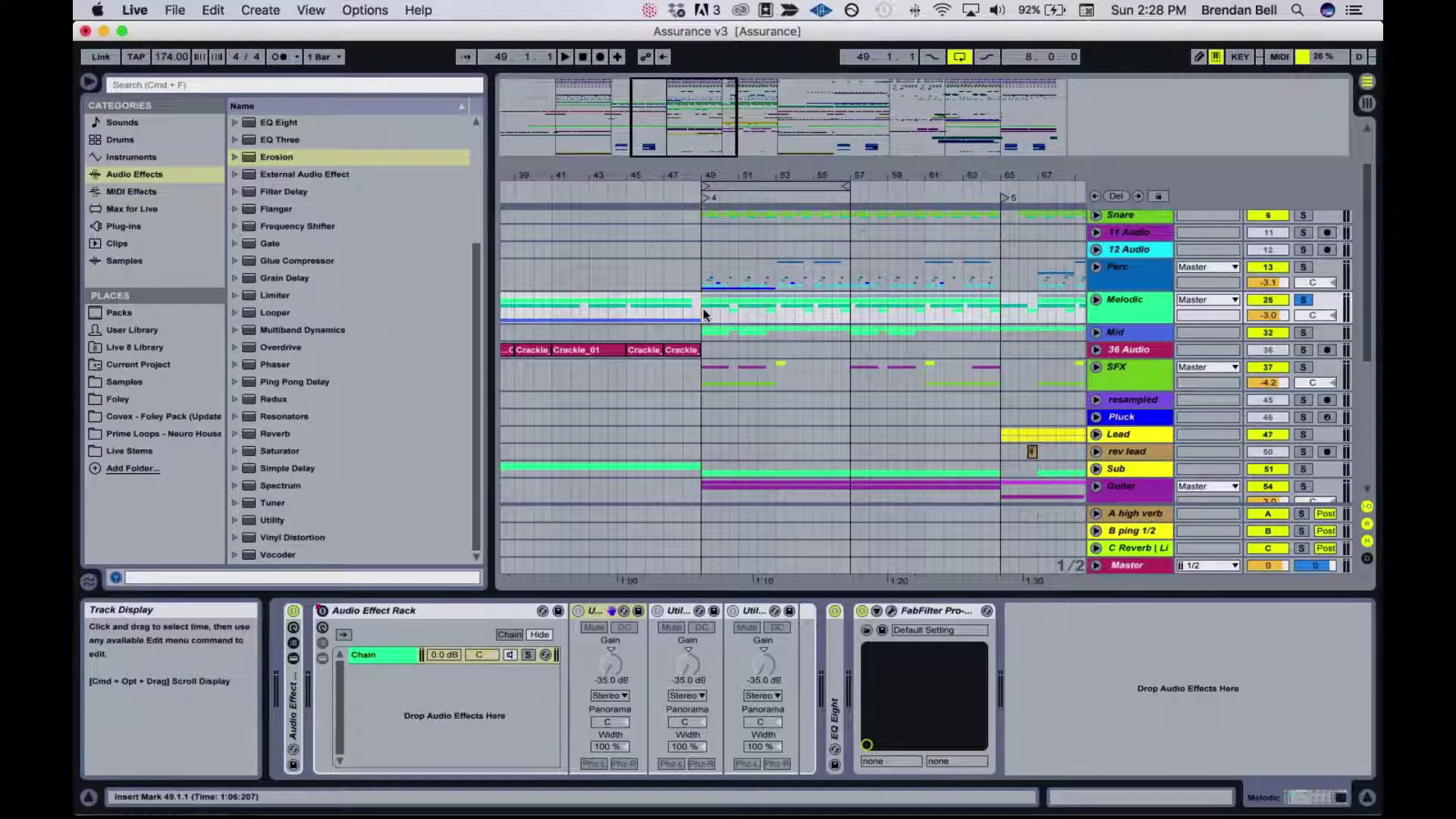
key(space)
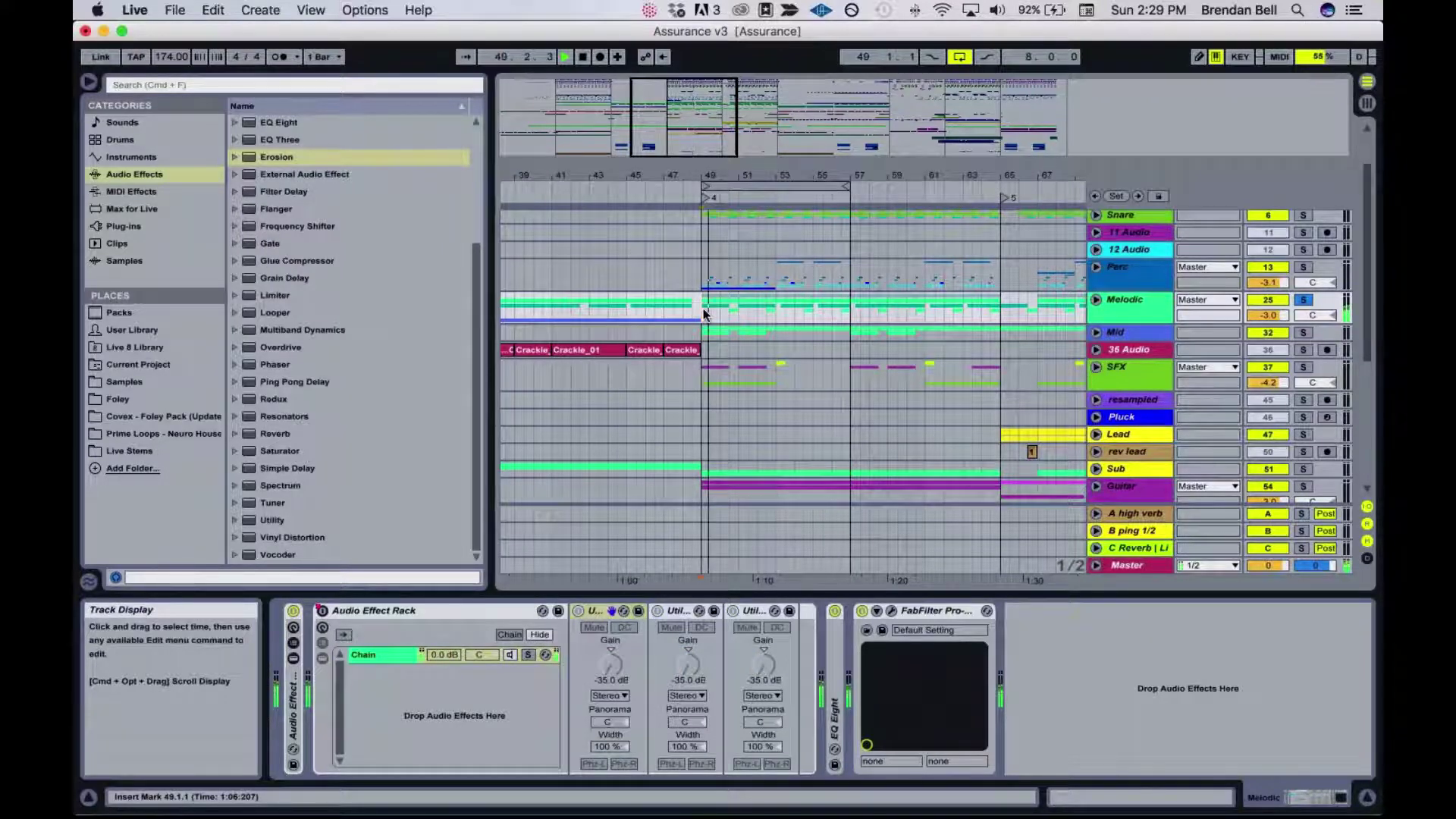
key(space)
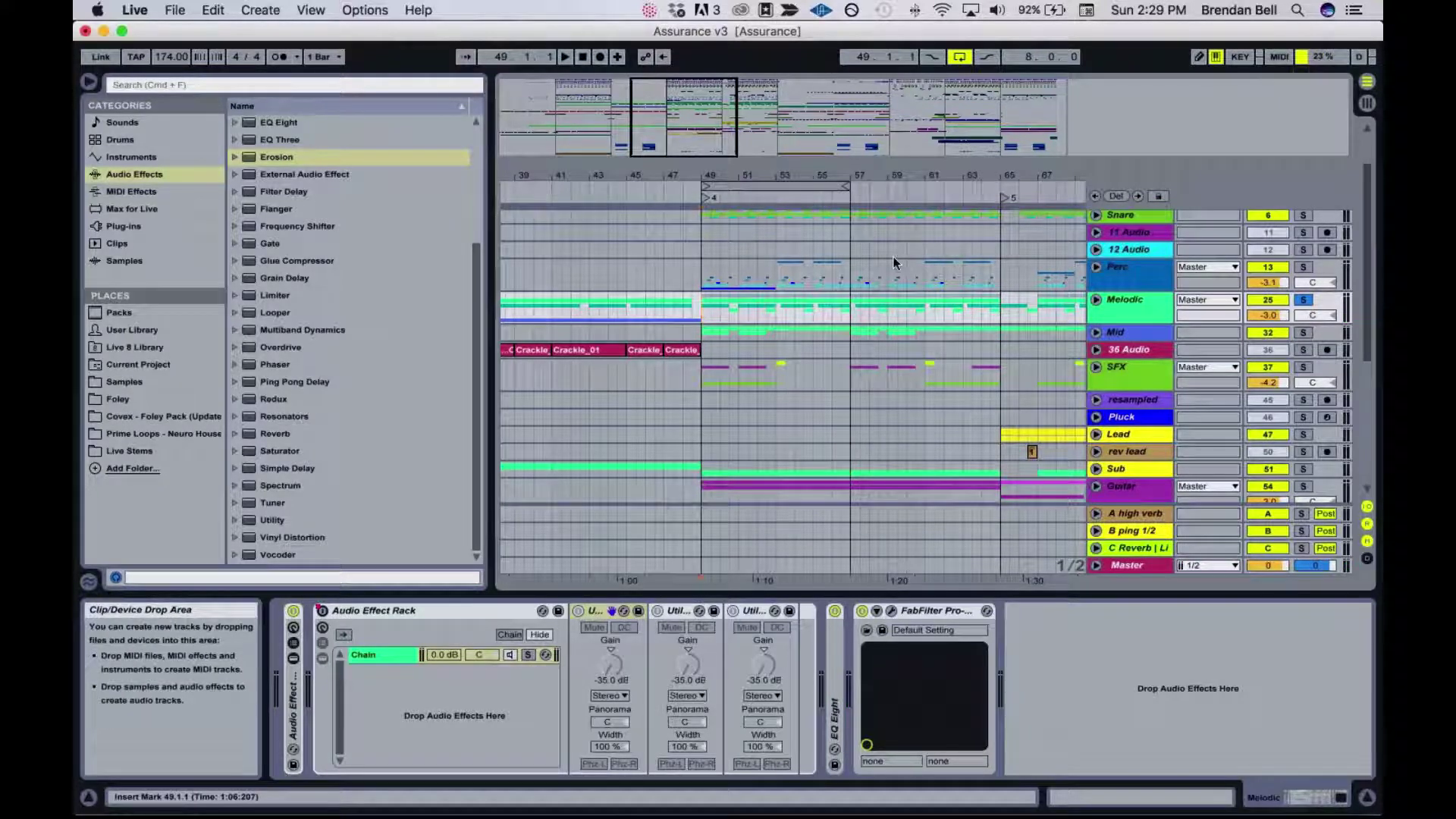
scroll(826, 389, down, 2)
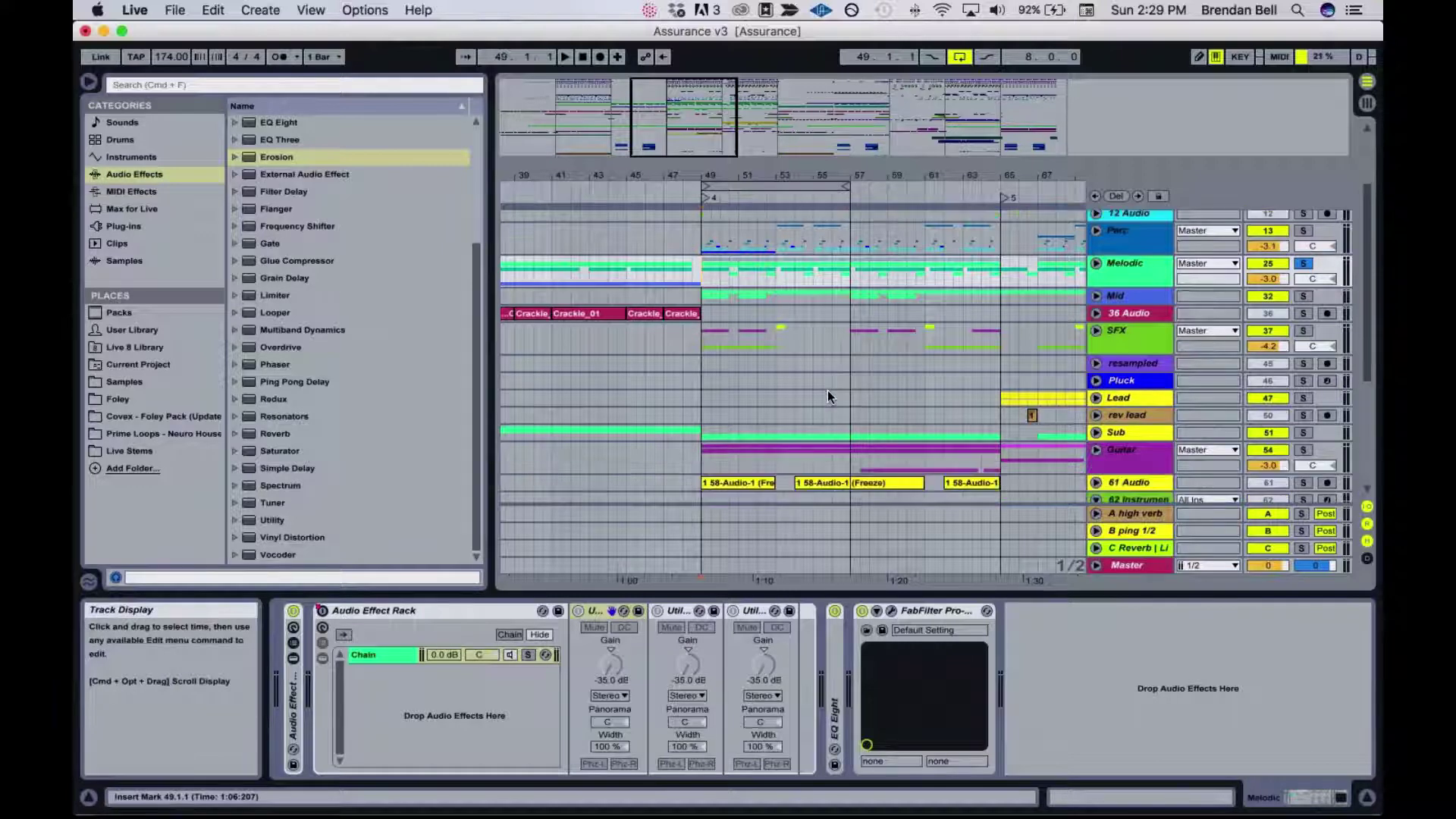
scroll(827, 389, up, 2)
scroll(827, 390, right, 1)
click(675, 330)
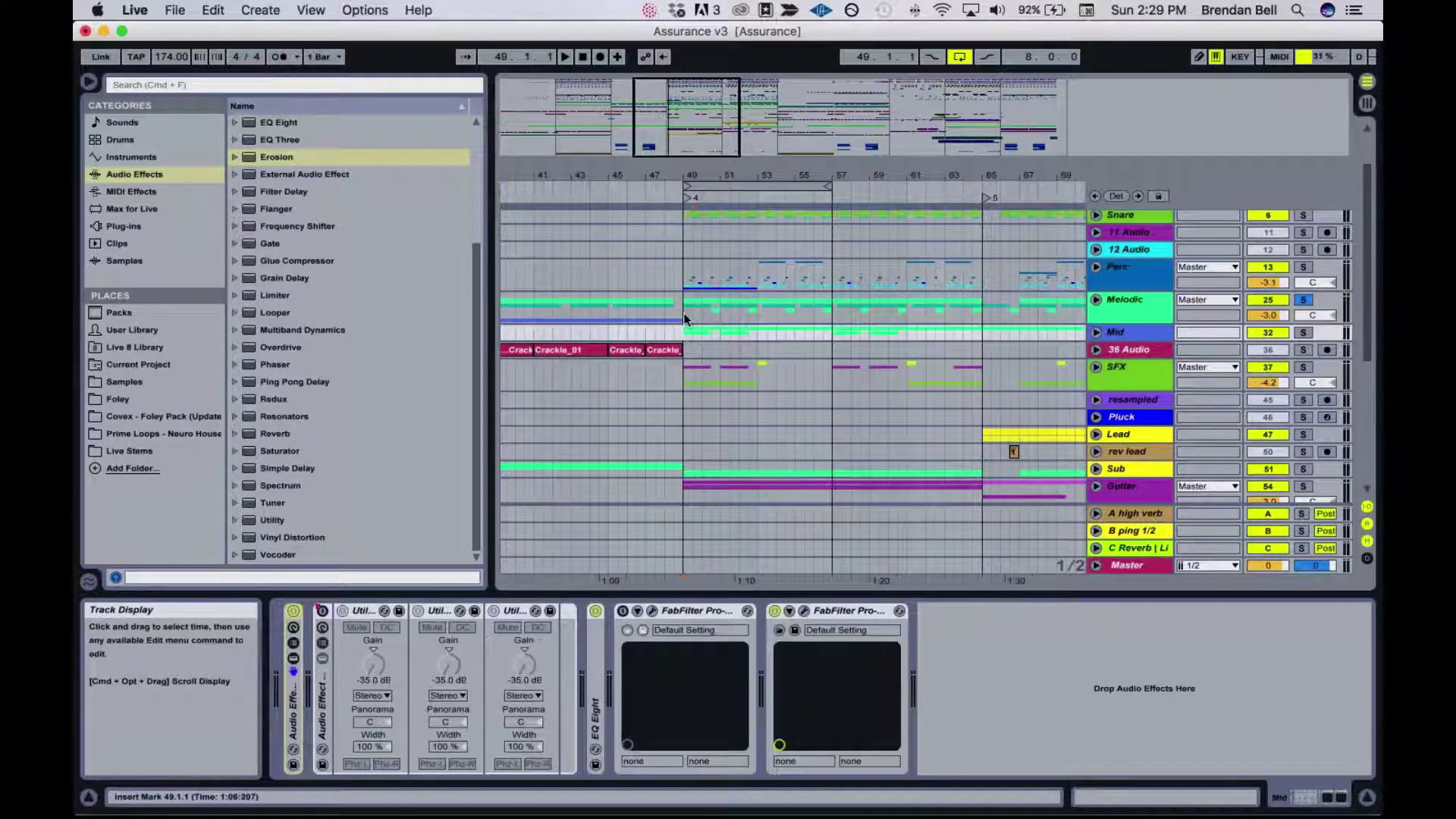
click(684, 316)
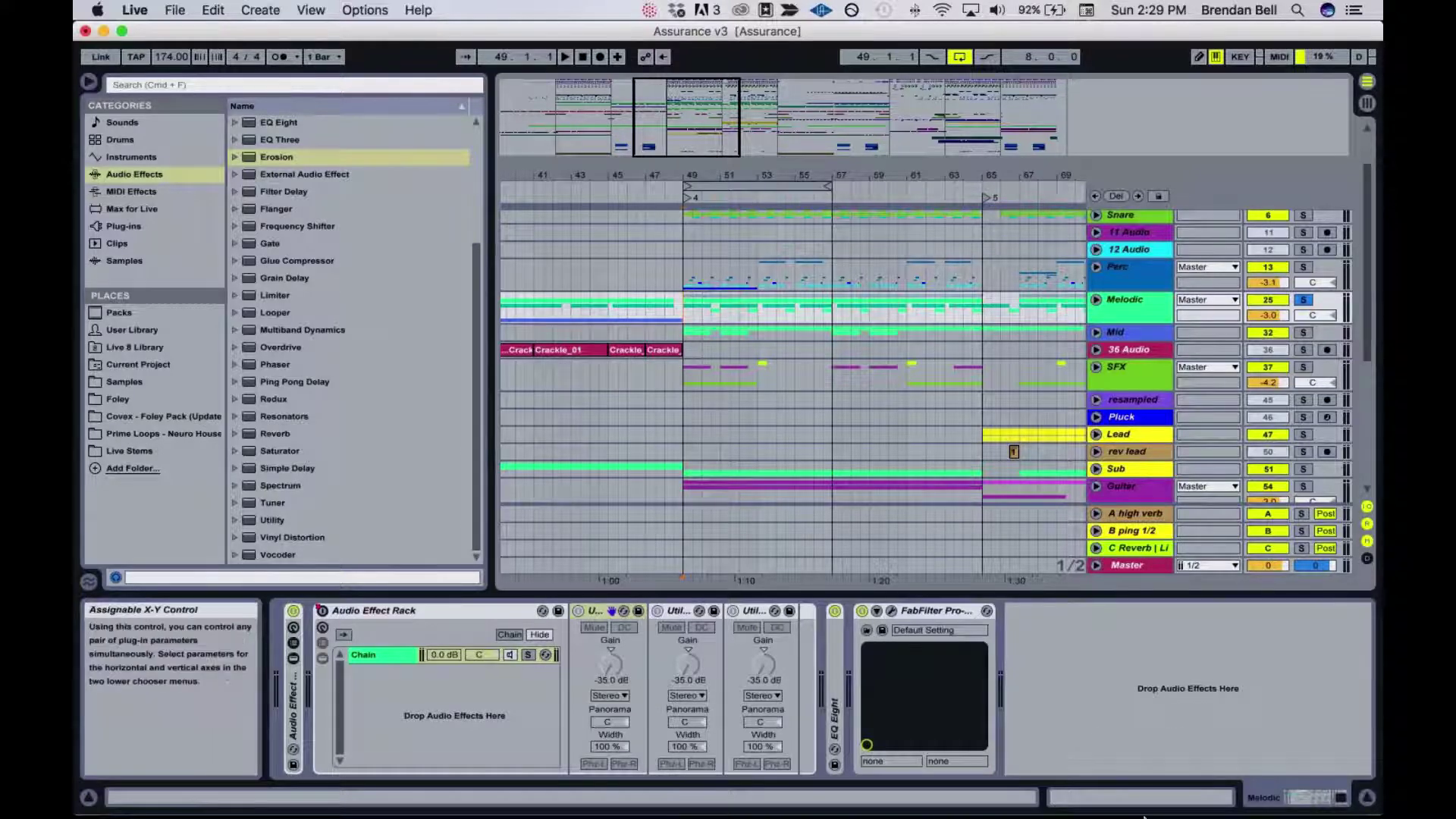
mouse_move(1112, 817)
click(1070, 773)
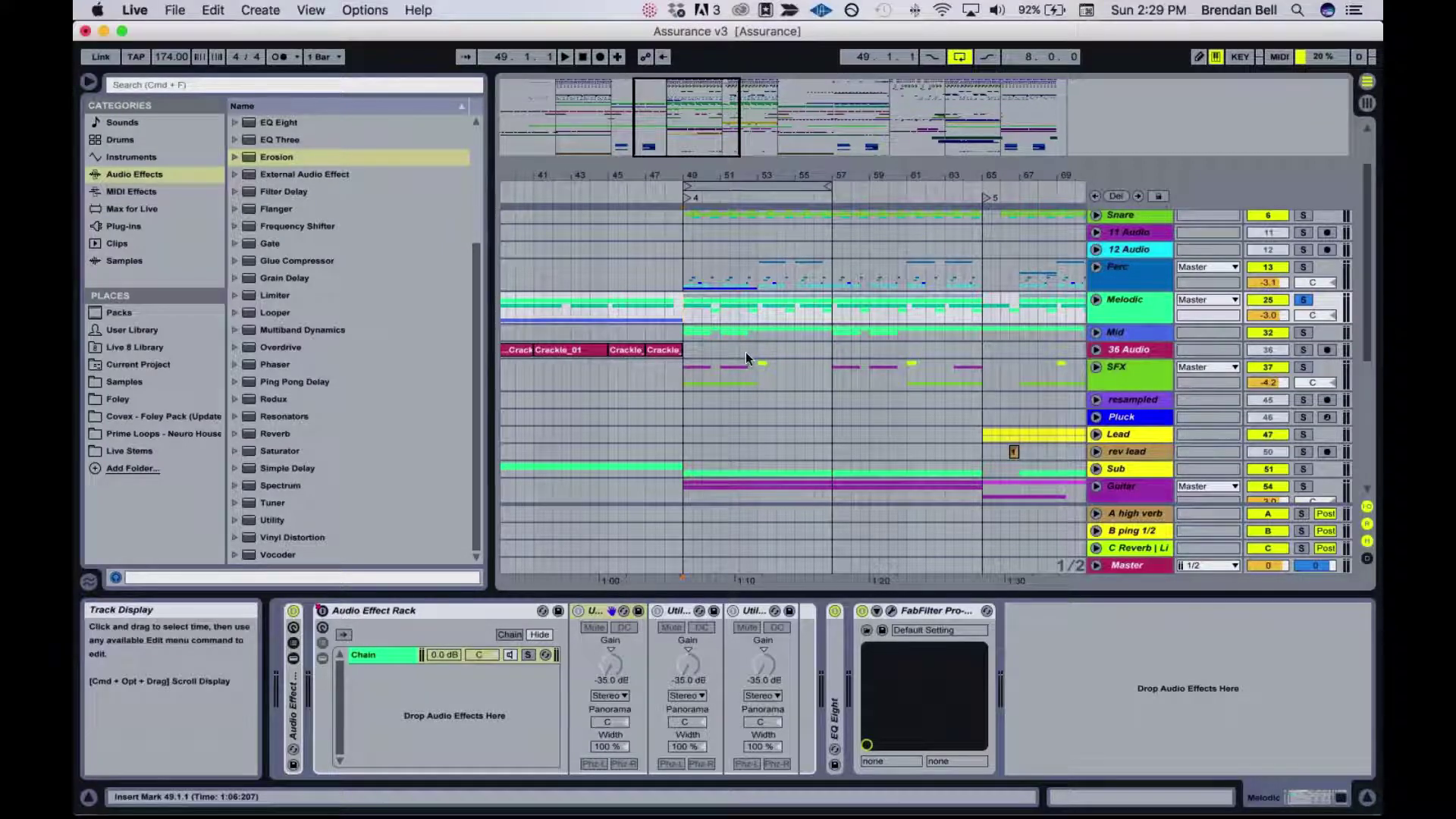
scroll(745, 352, up, 1)
scroll(745, 352, down, 2)
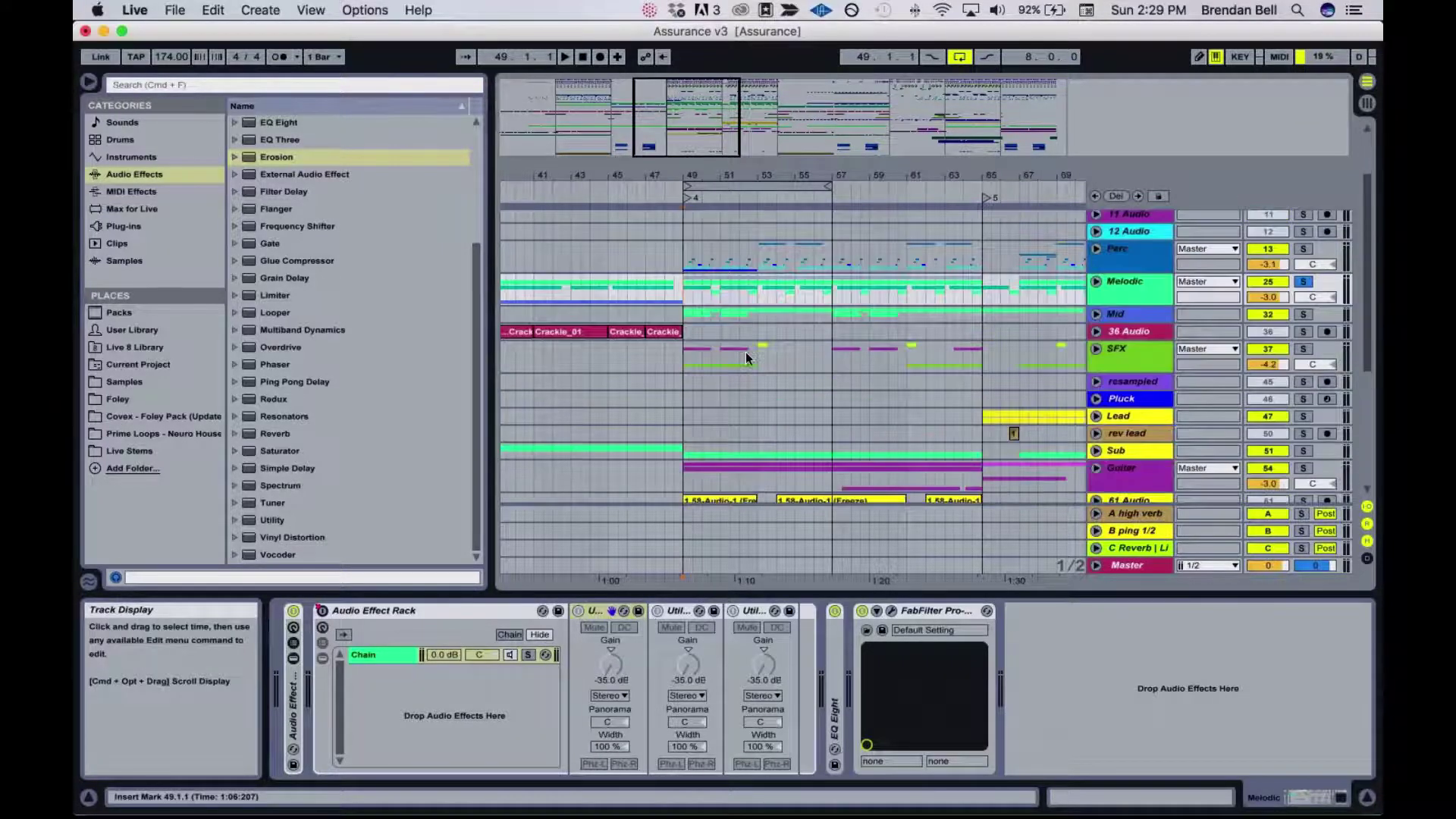
scroll(871, 429, right, 2)
scroll(871, 429, up, 3)
scroll(871, 429, up, 1)
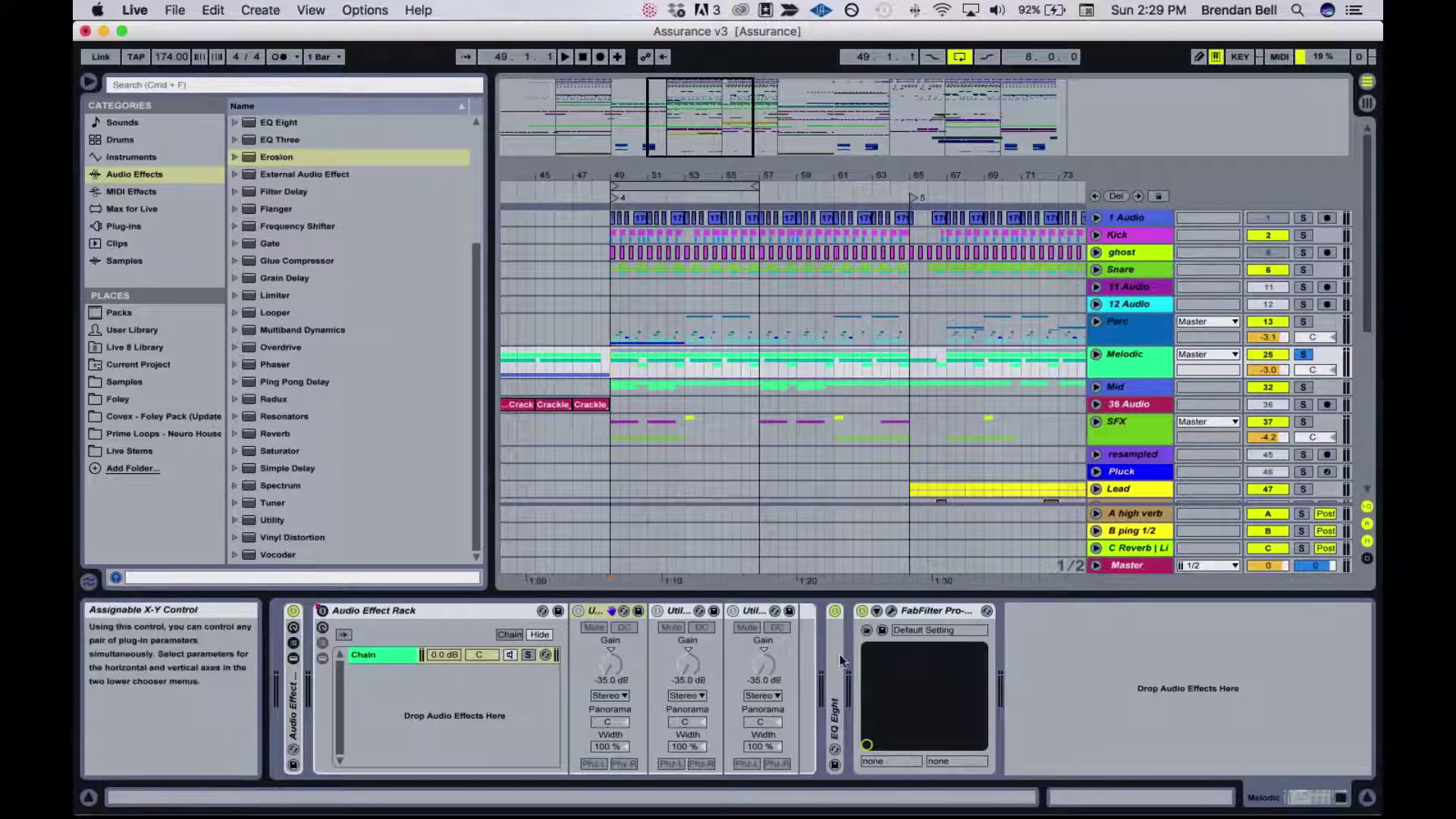
- Unfold the first Audio Effect Rack on the Melodic group and examine its two sidechained Live 8 Compressors
double_click(292, 697)
scroll(616, 707, right, 2)
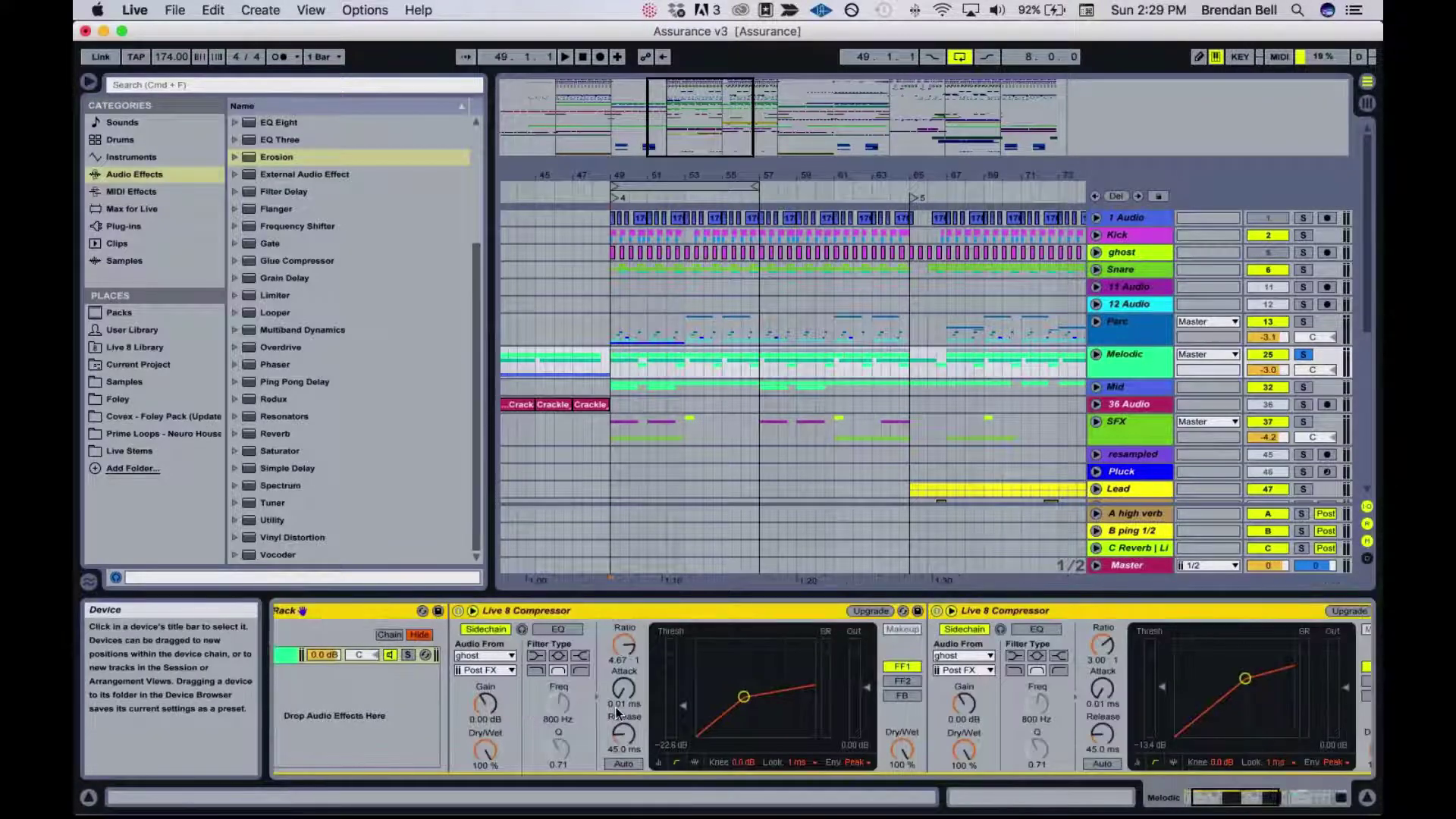
scroll(472, 677, left, 2)
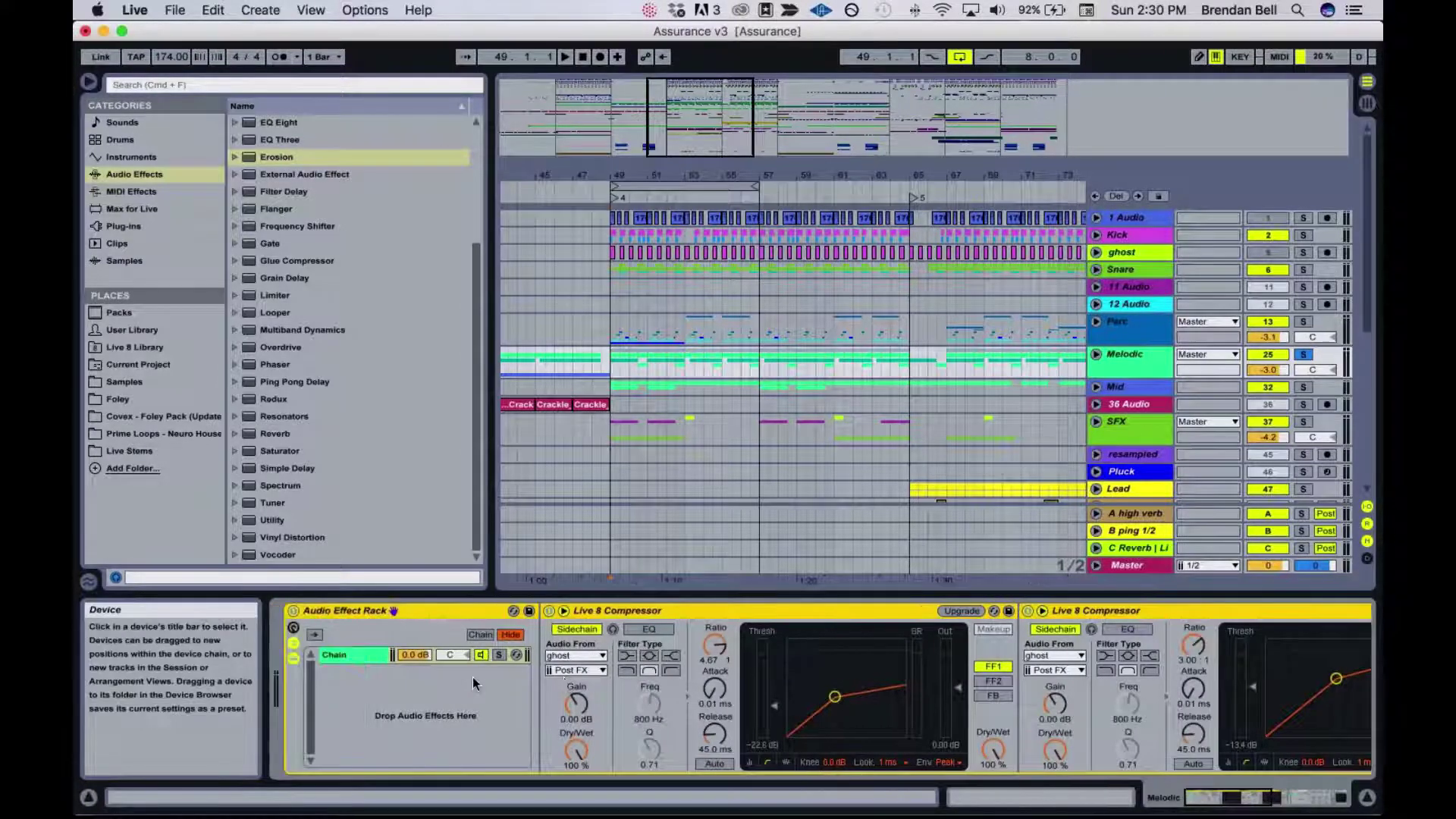
scroll(472, 676, right, 1)
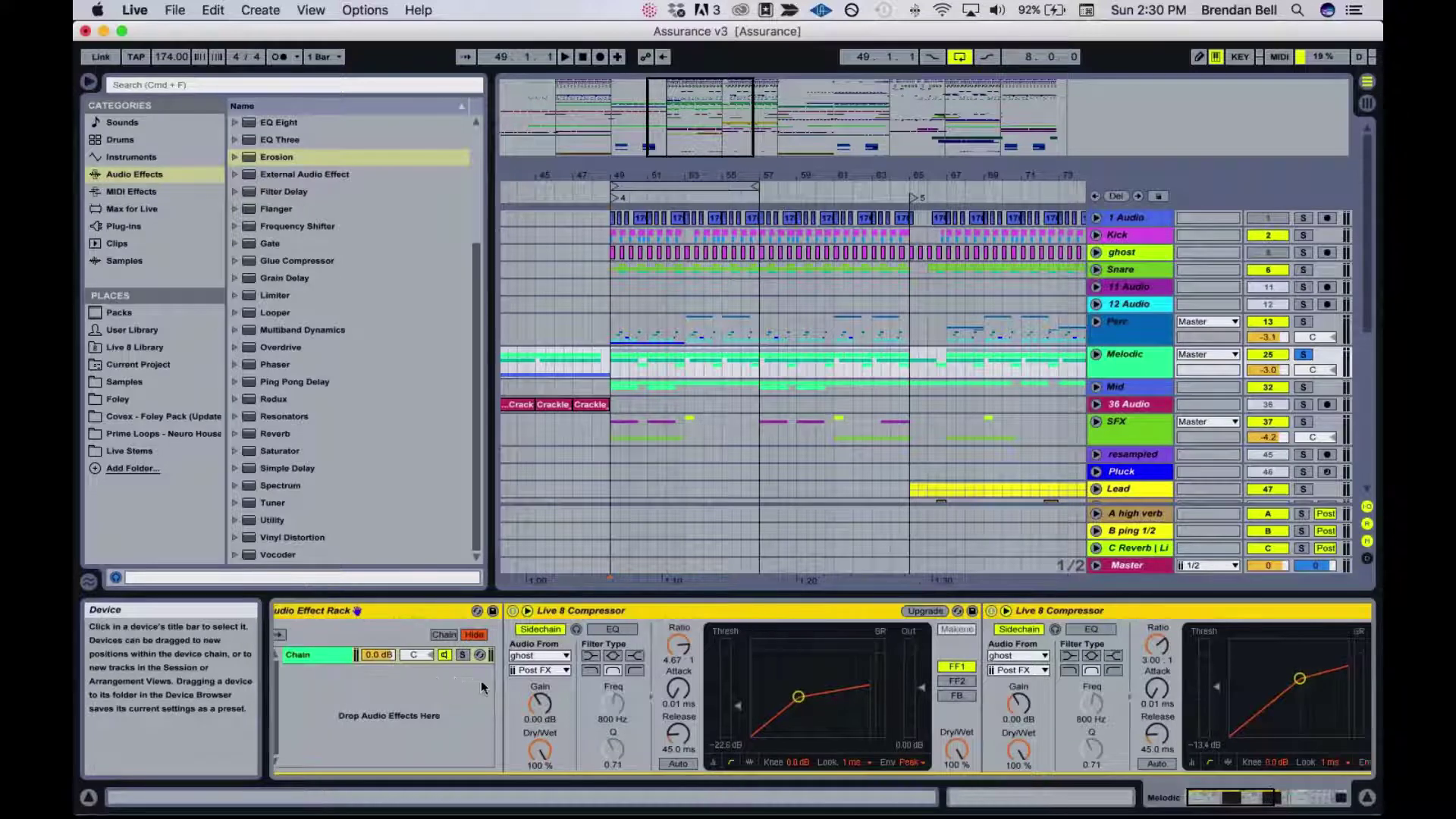
scroll(483, 707, right, 2)
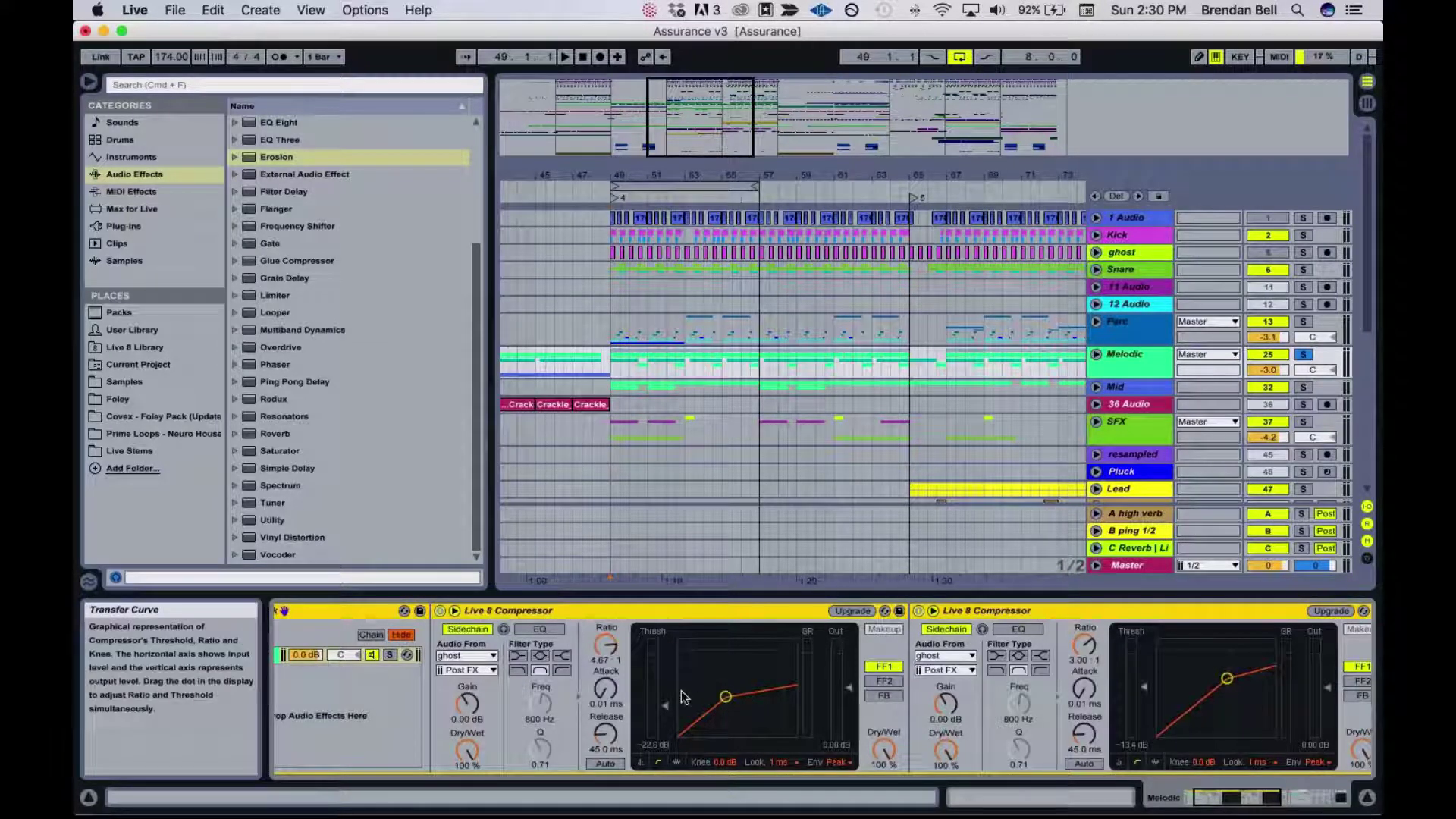
scroll(681, 690, left, 3)
scroll(681, 690, right, 3)
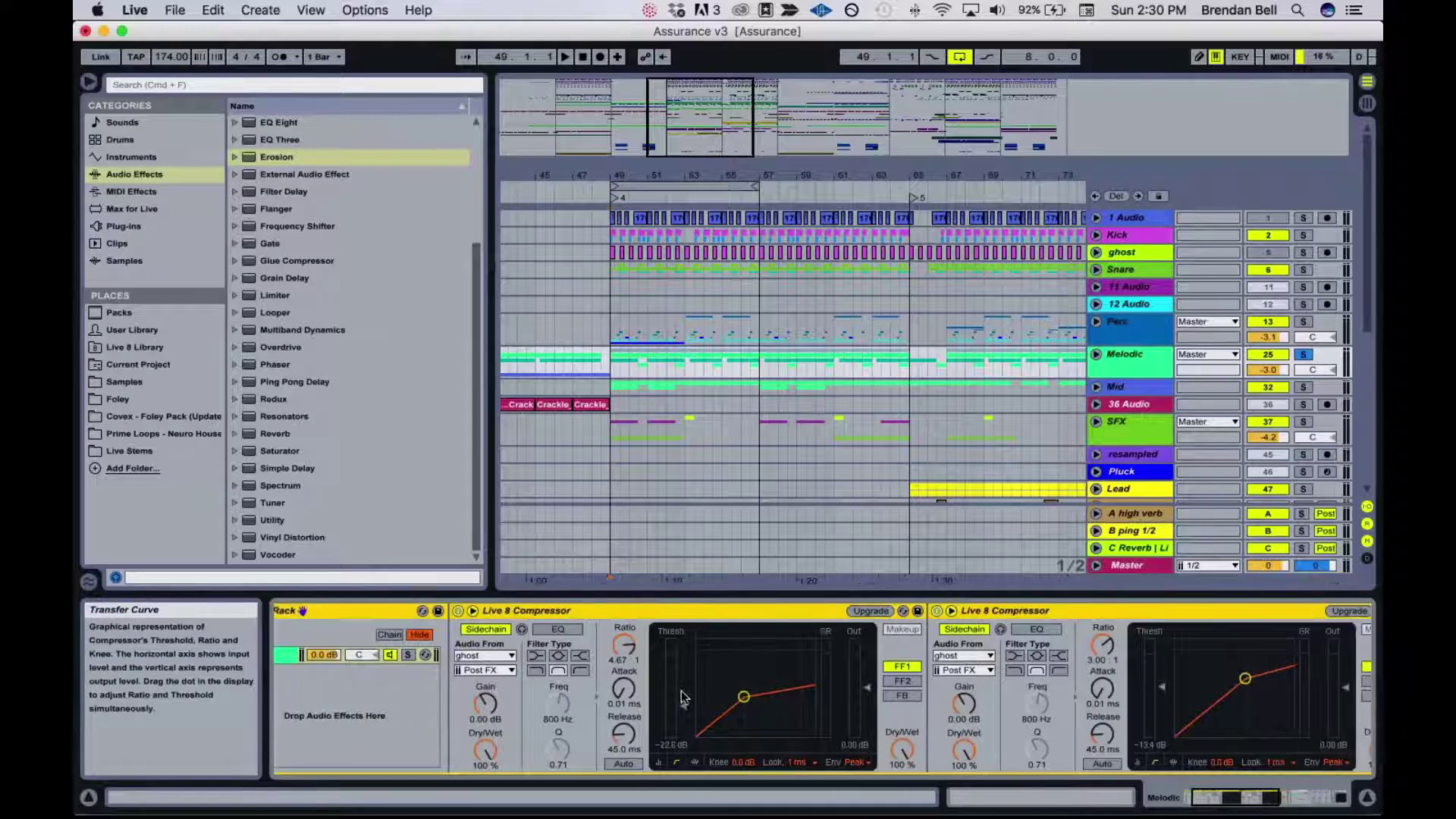
scroll(682, 696, right, 4)
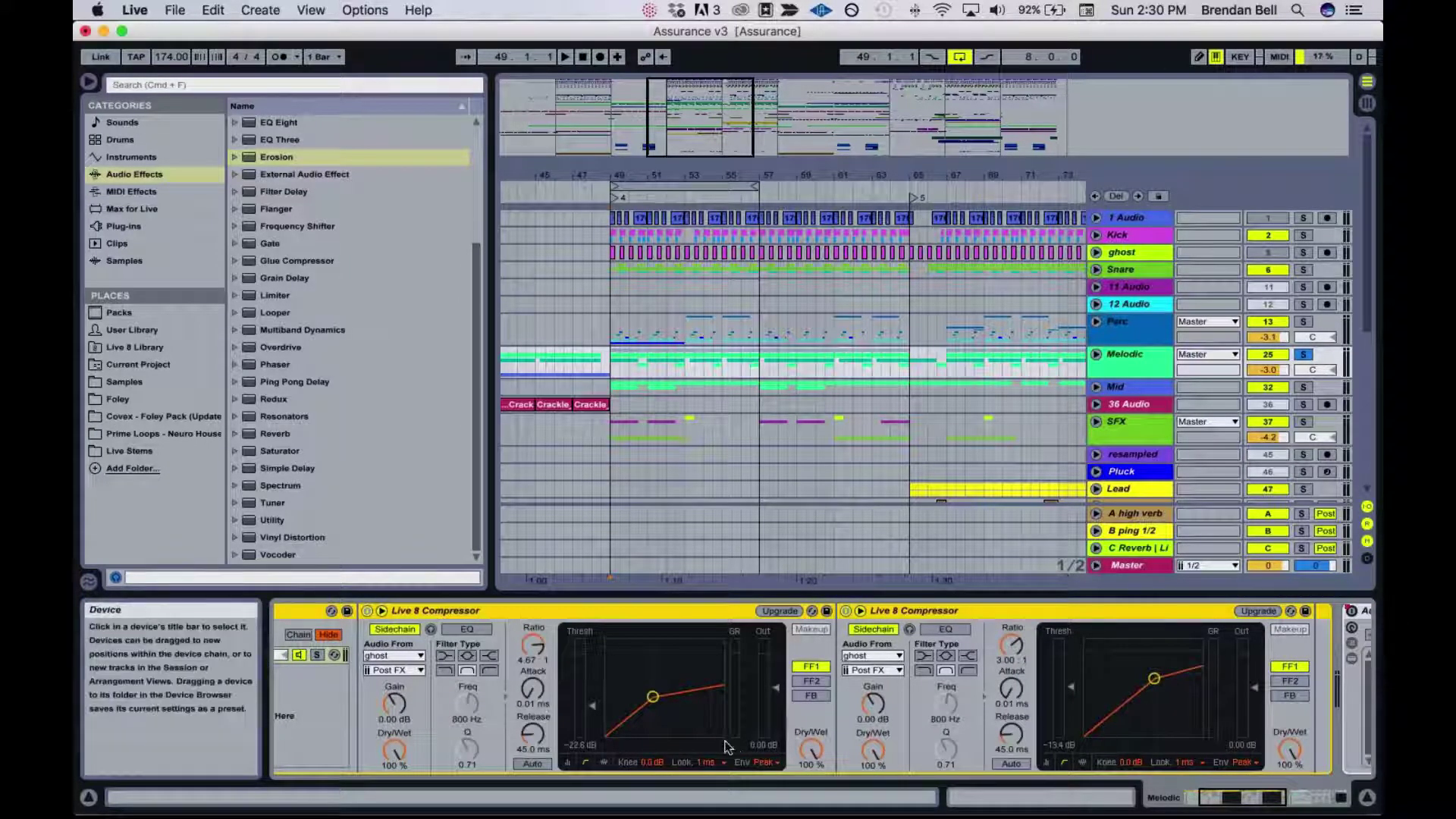
scroll(709, 738, left, 3)
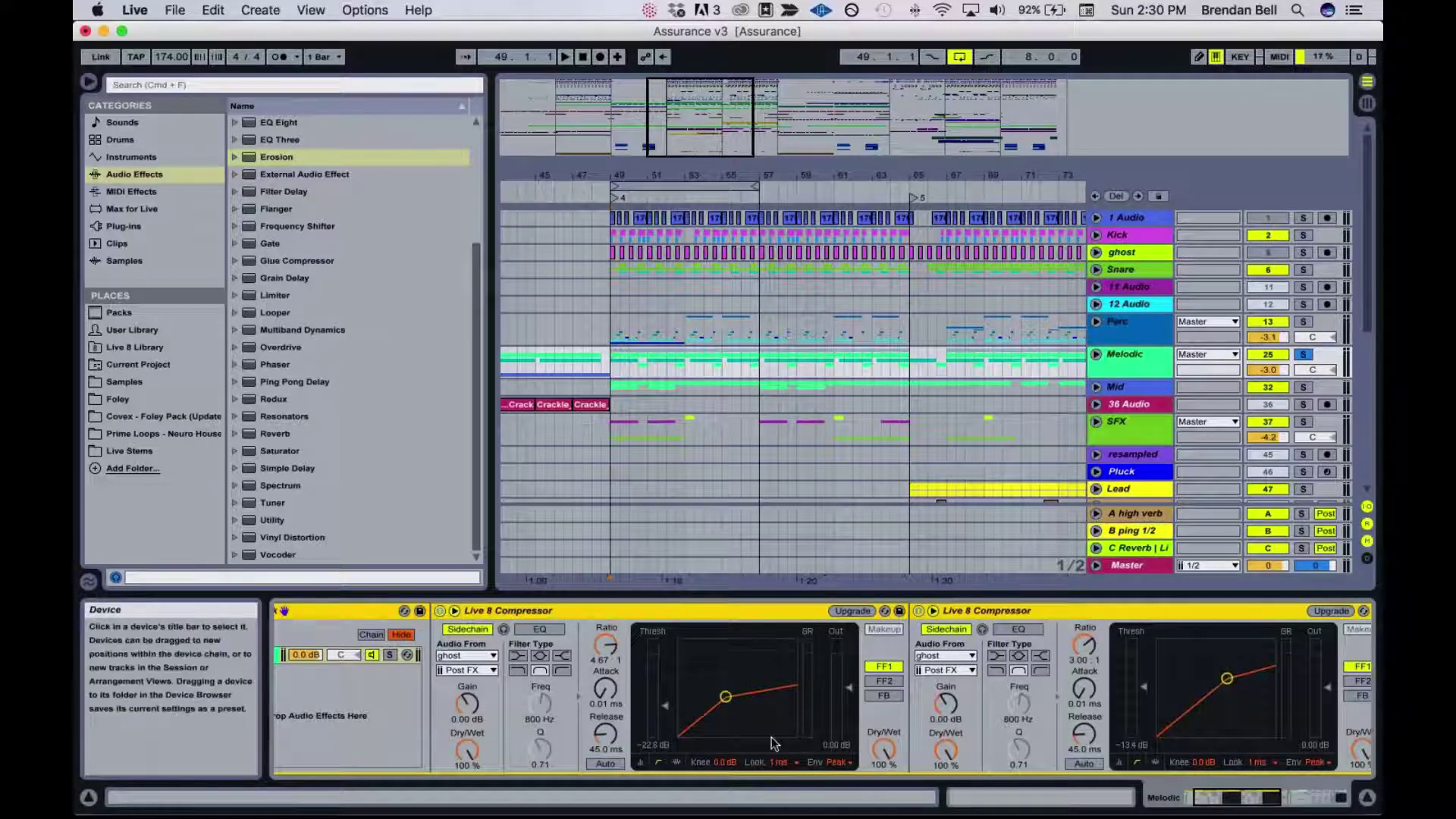
scroll(774, 743, left, 4)
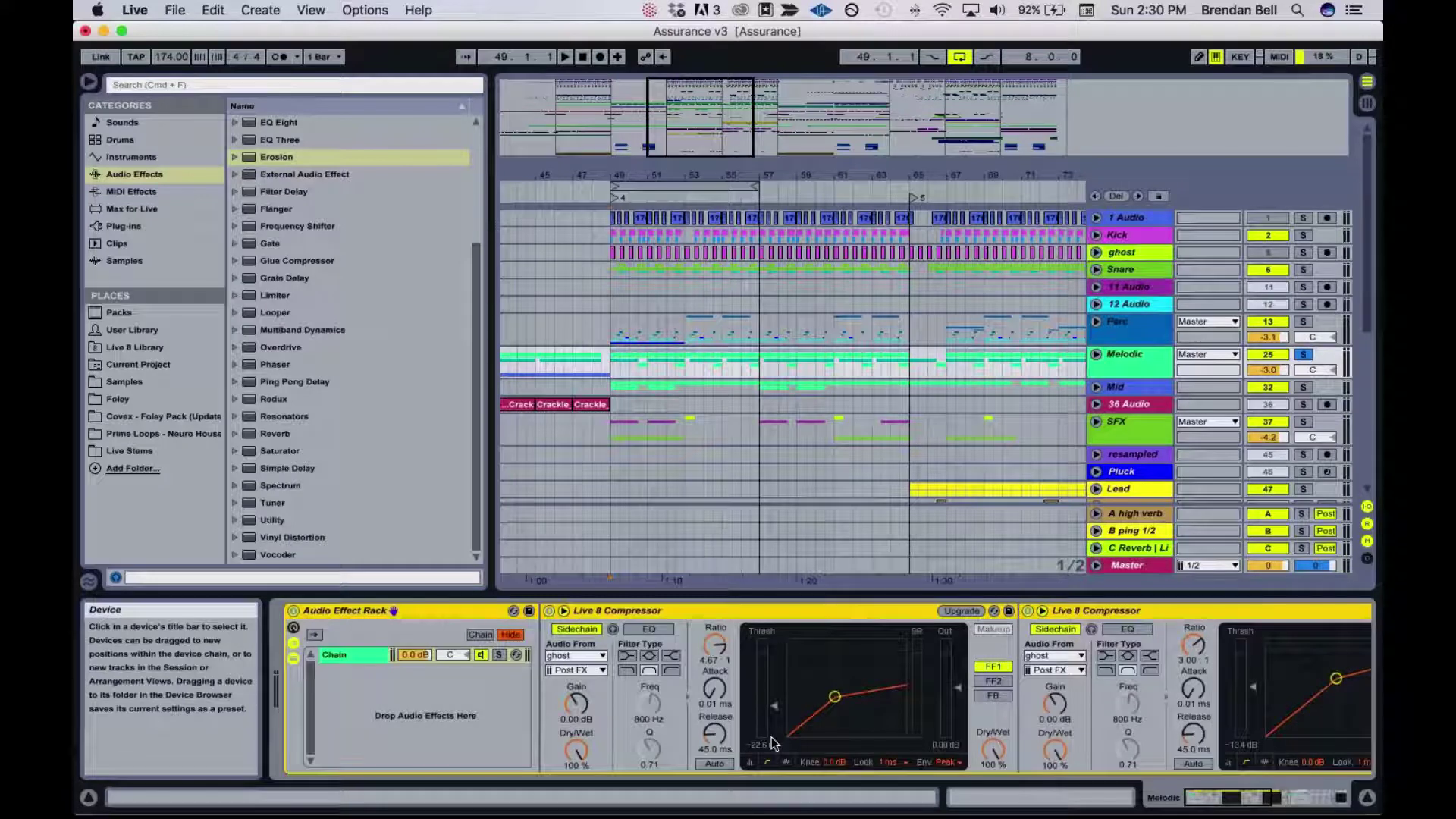
scroll(663, 728, right, 1)
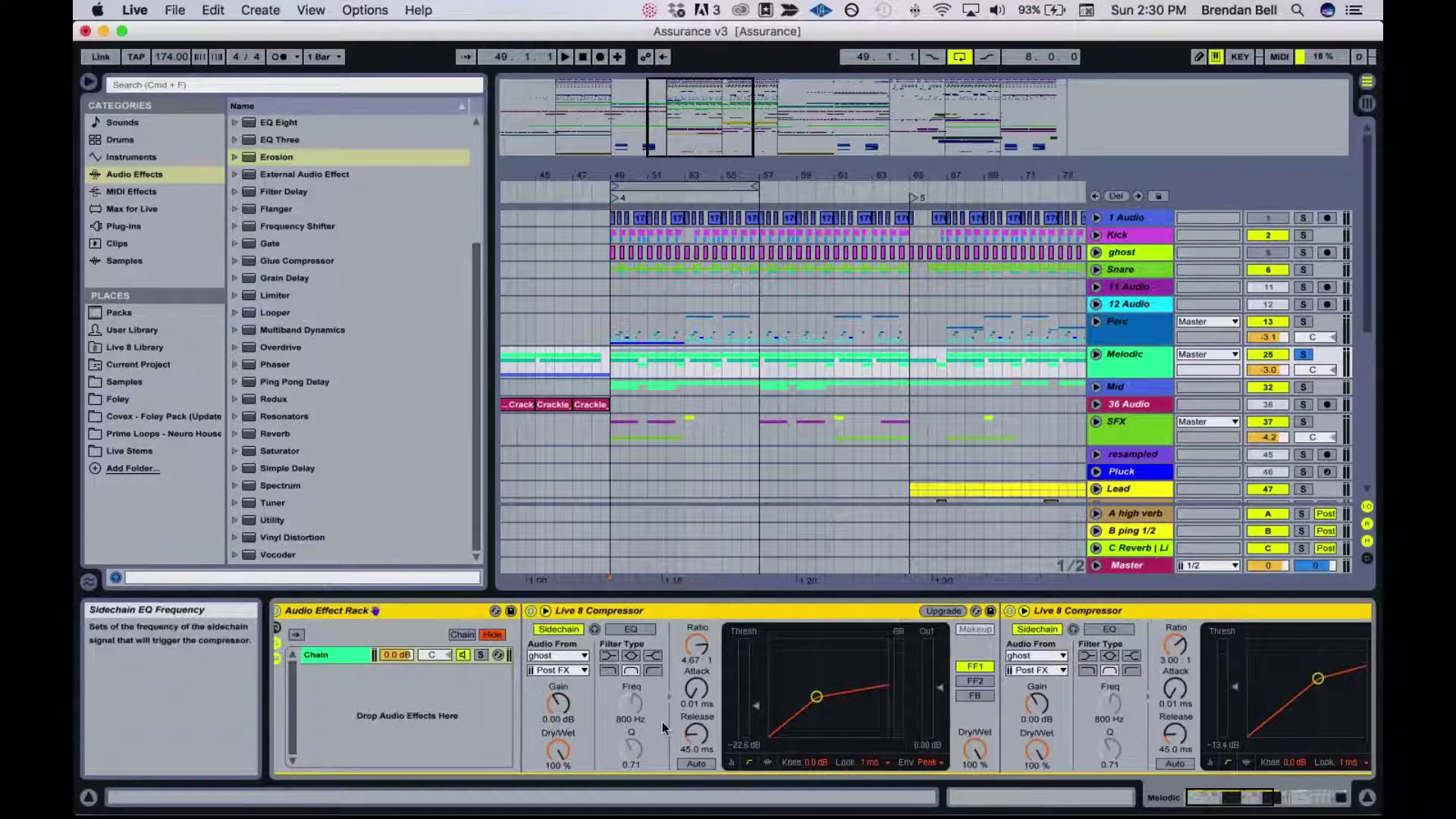
- Try lowering the threshold of the first sidechained Live 8 Compressor on the Melodic group to about -35.3 dB, and undo the change
scroll(662, 728, right, 6)
scroll(662, 728, right, 1)
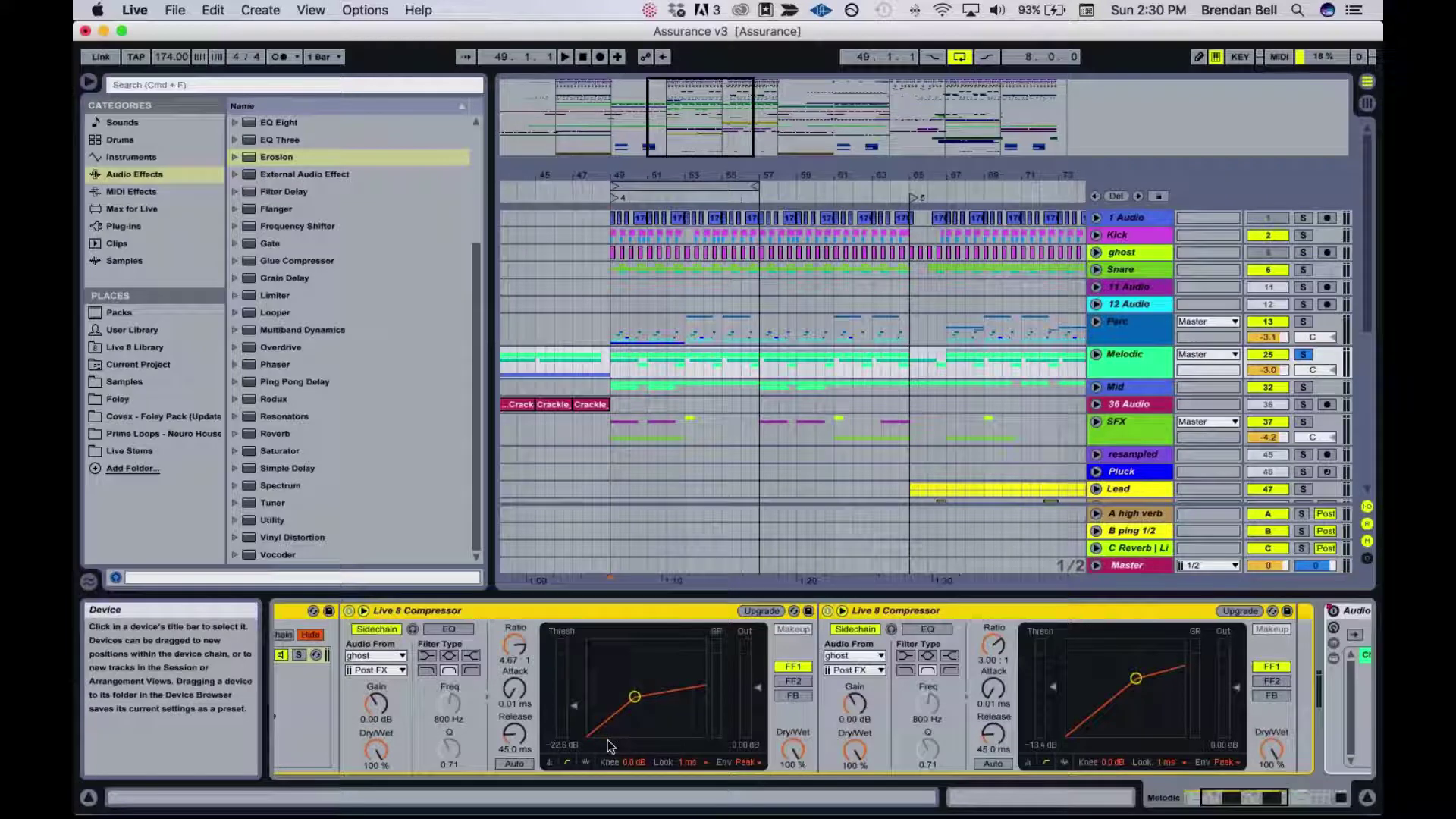
scroll(607, 746, left, 5)
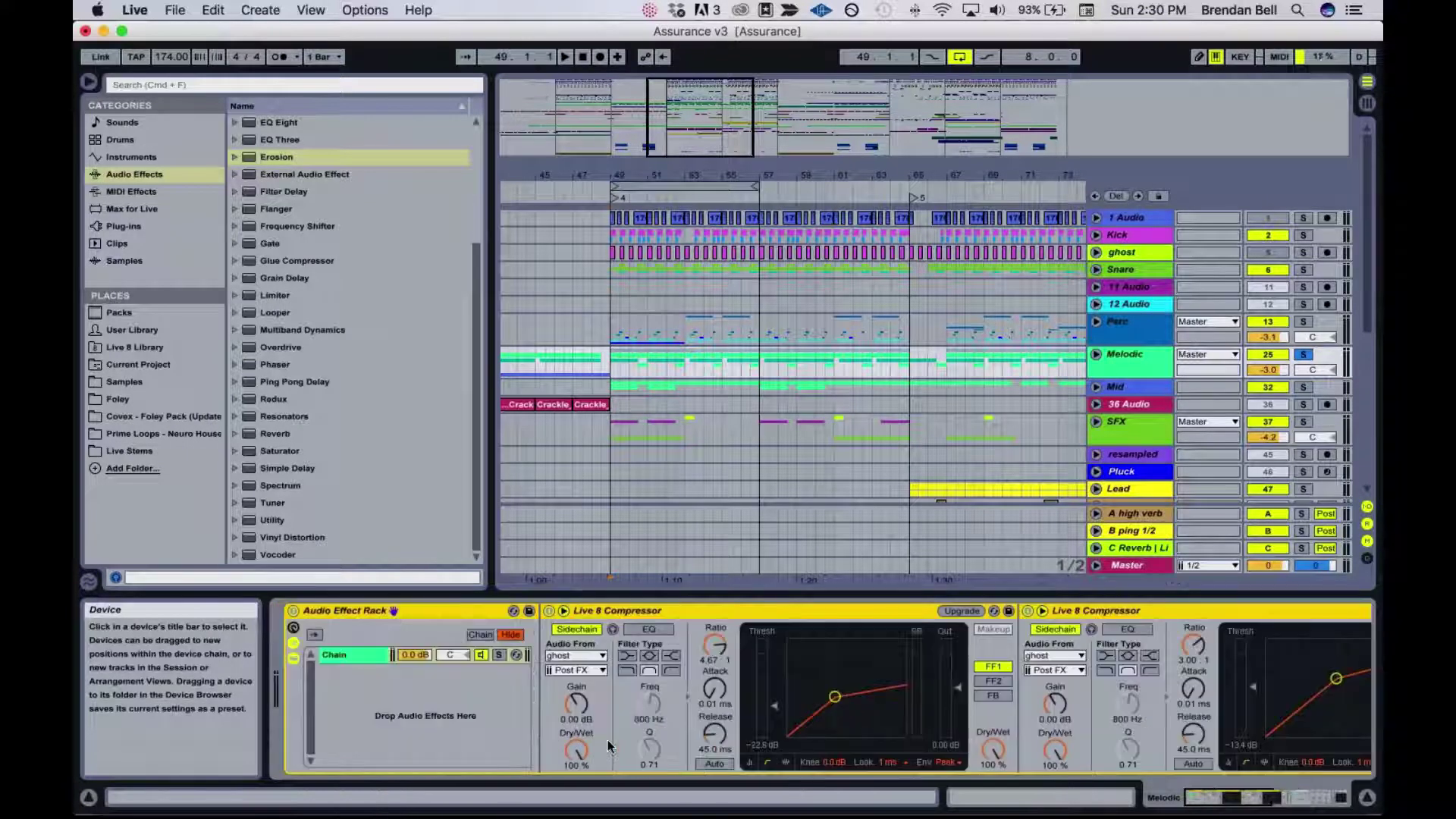
scroll(622, 740, right, 2)
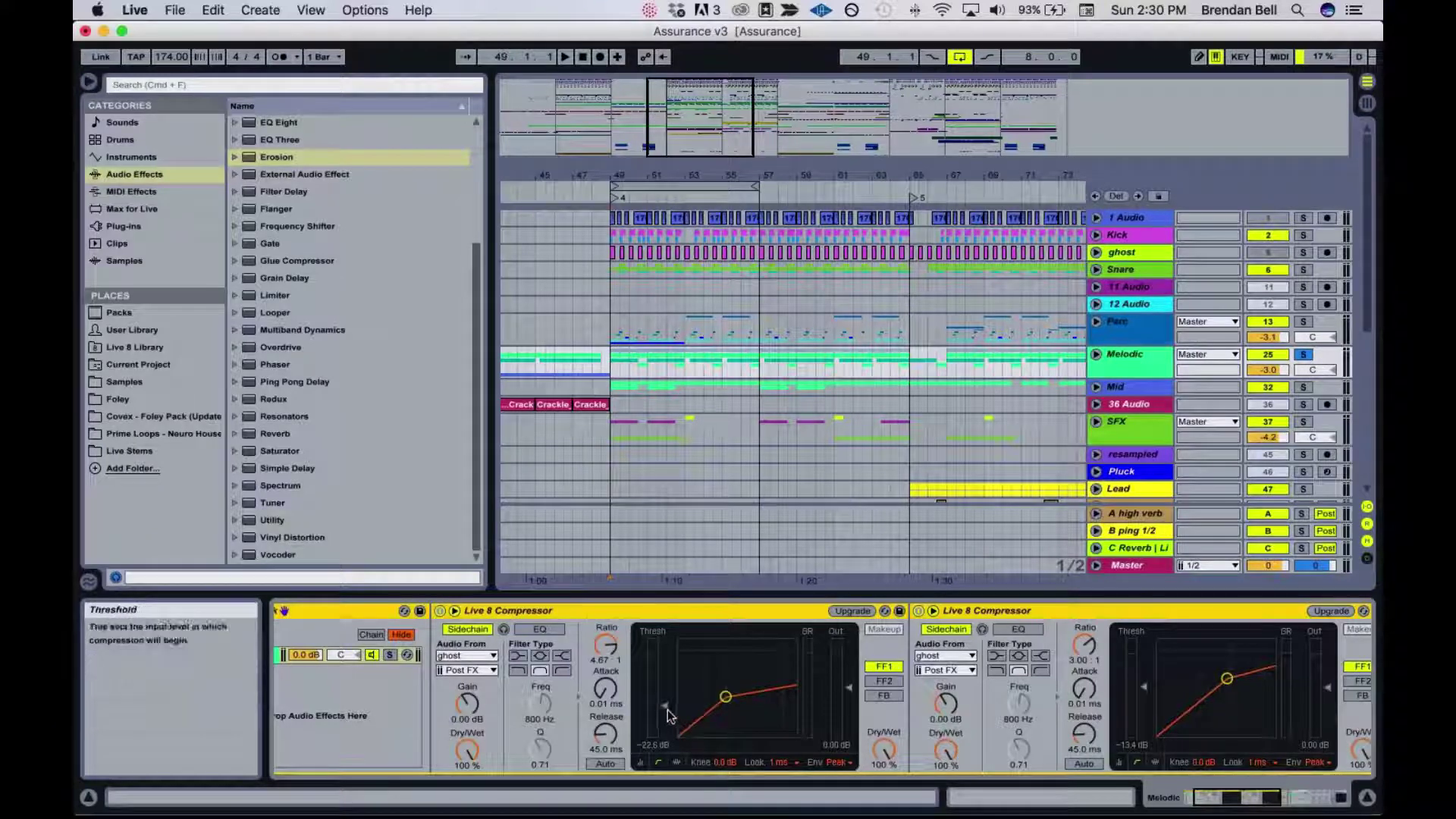
drag(665, 711, 665, 724)
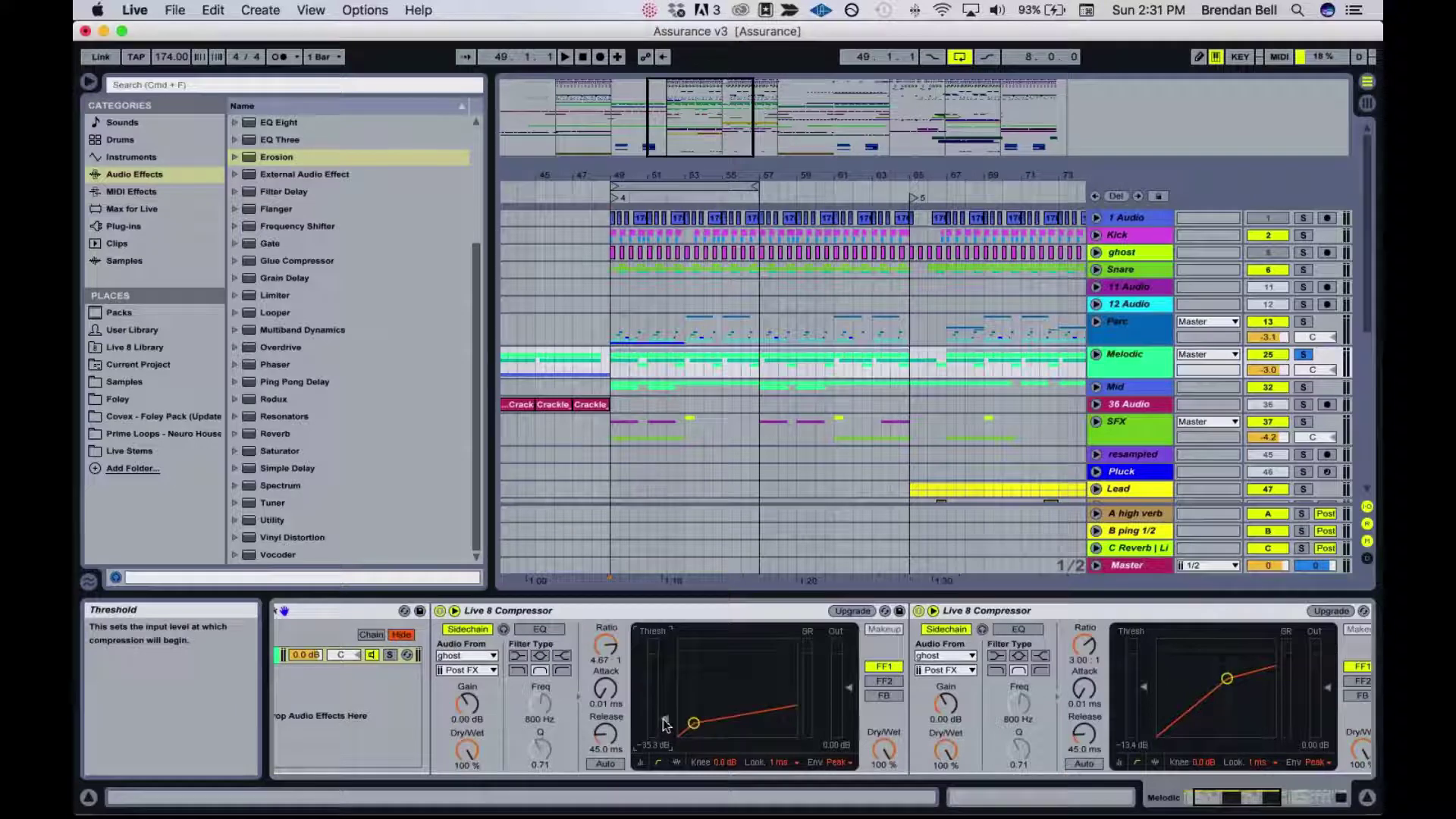
key(super+z)
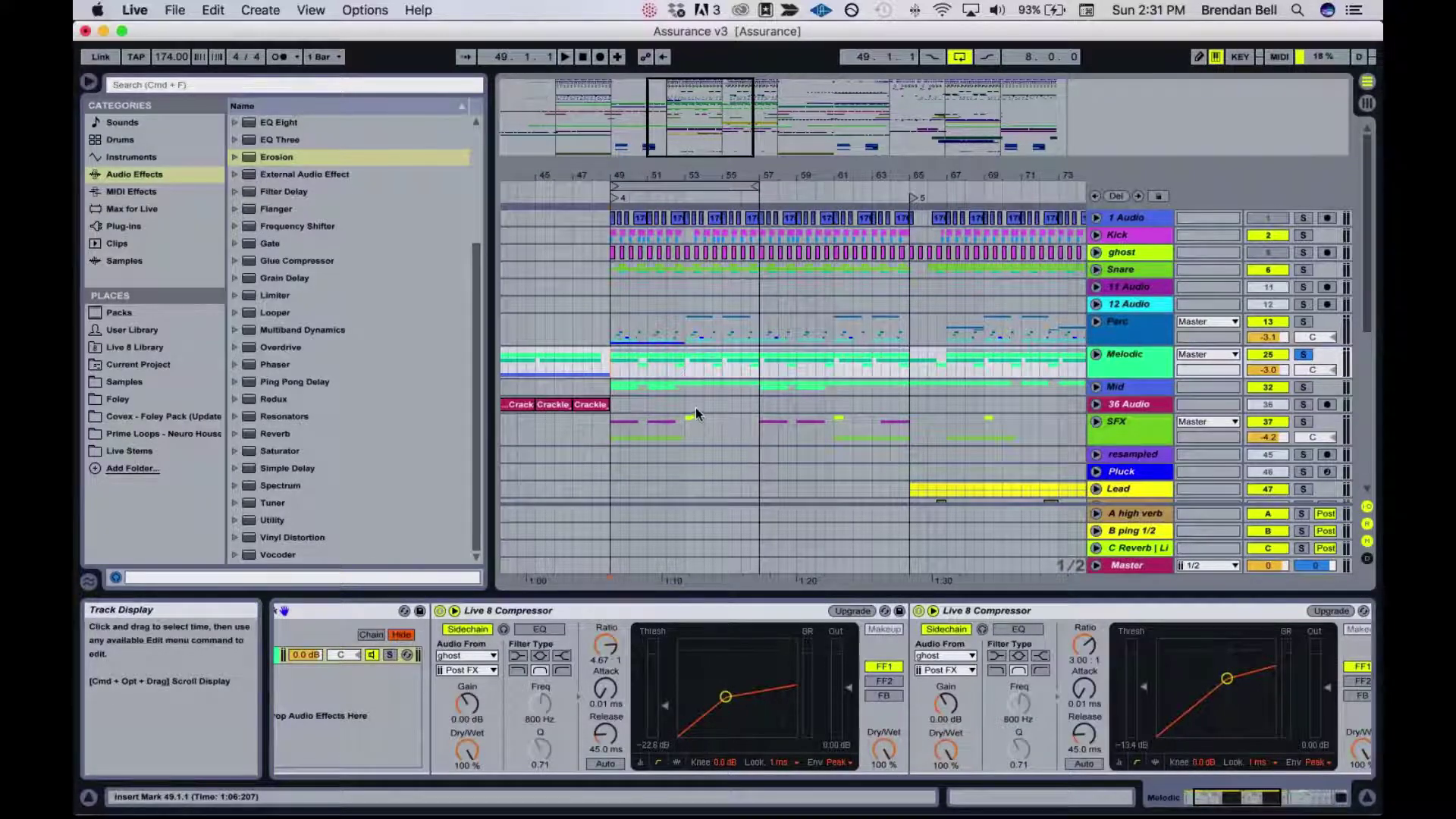
scroll(695, 407, down, 3)
scroll(694, 407, up, 3)
mouse_move(996, 793)
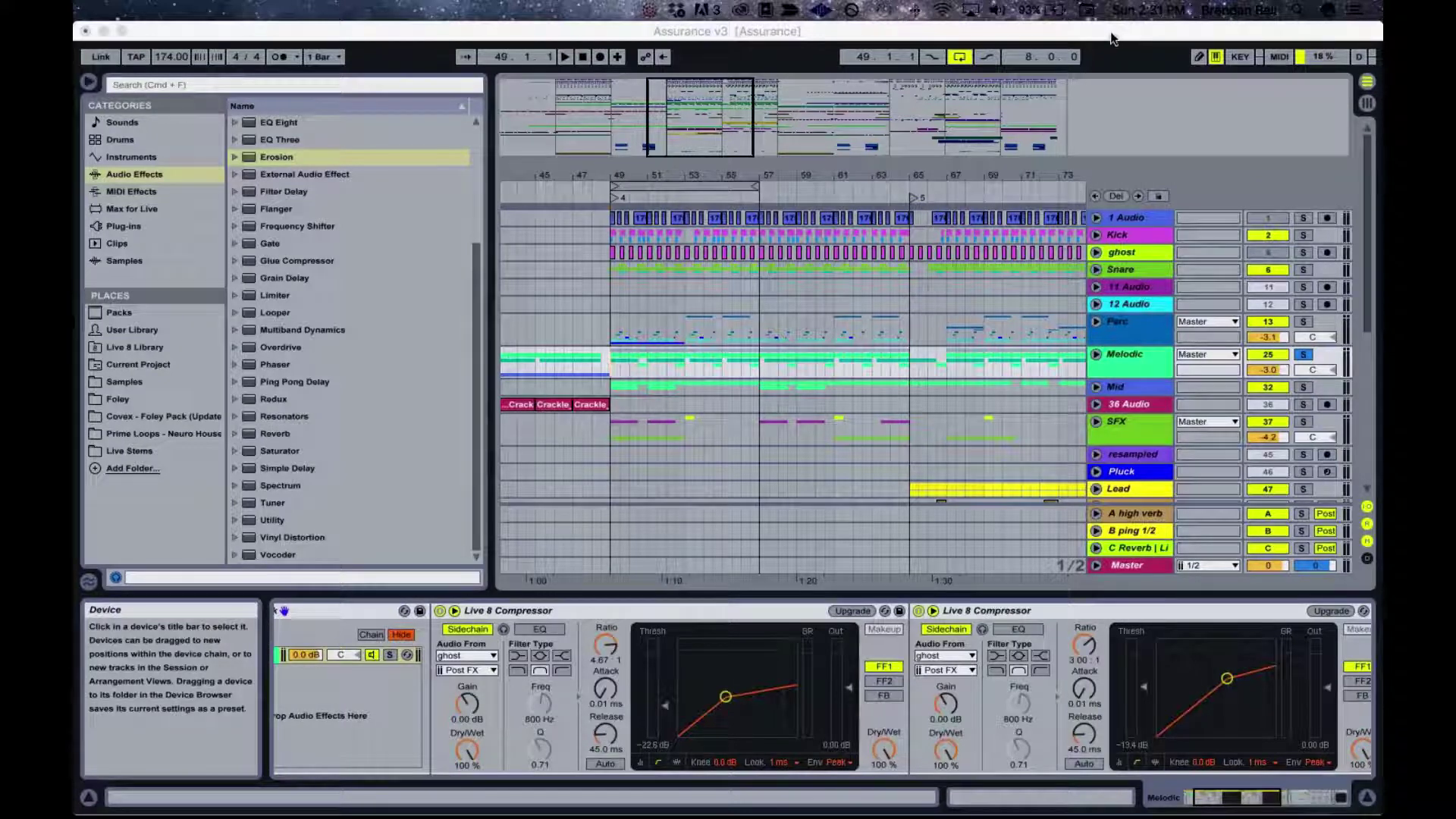
click(806, 374)
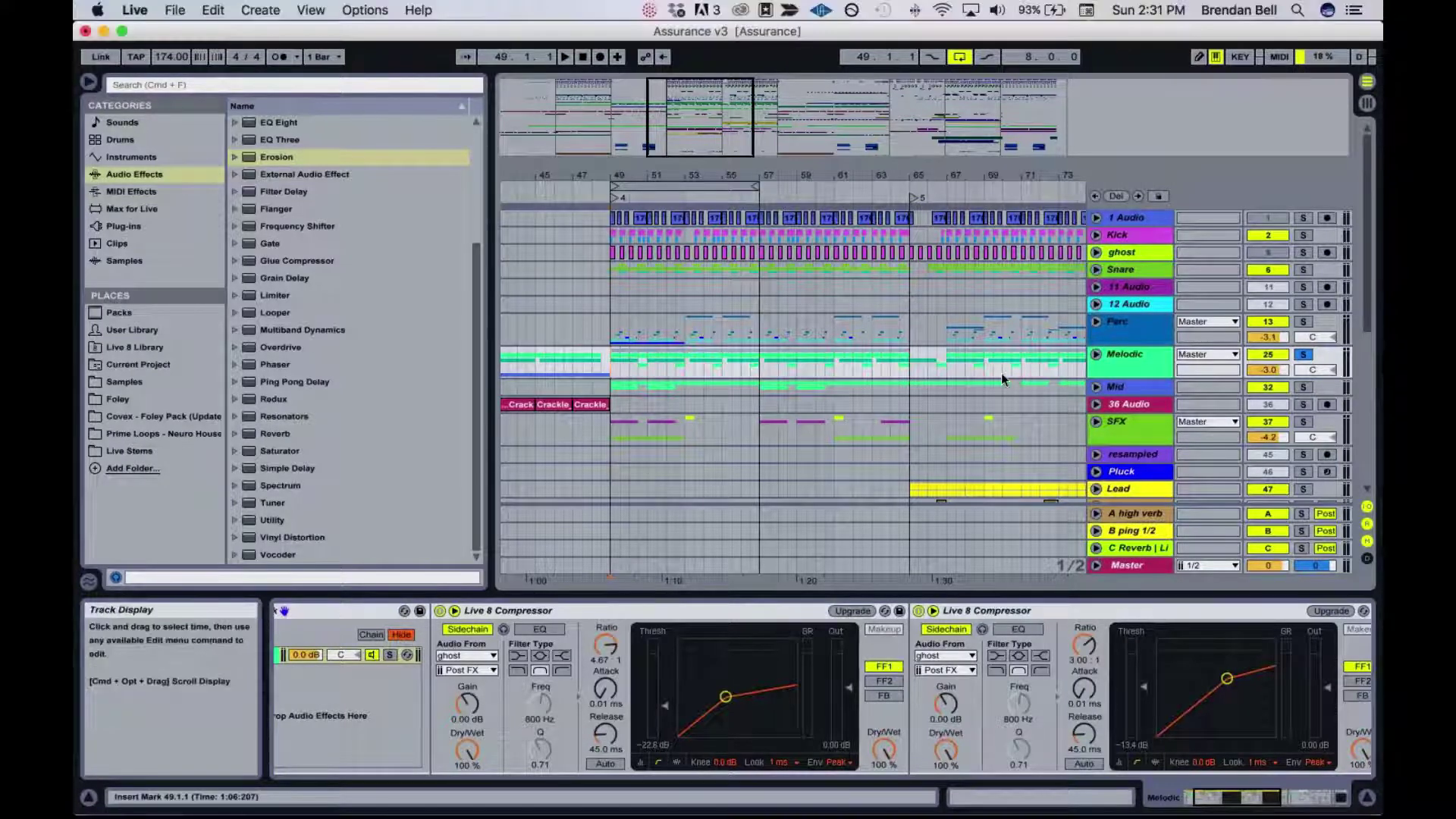
scroll(1001, 371, left, 3)
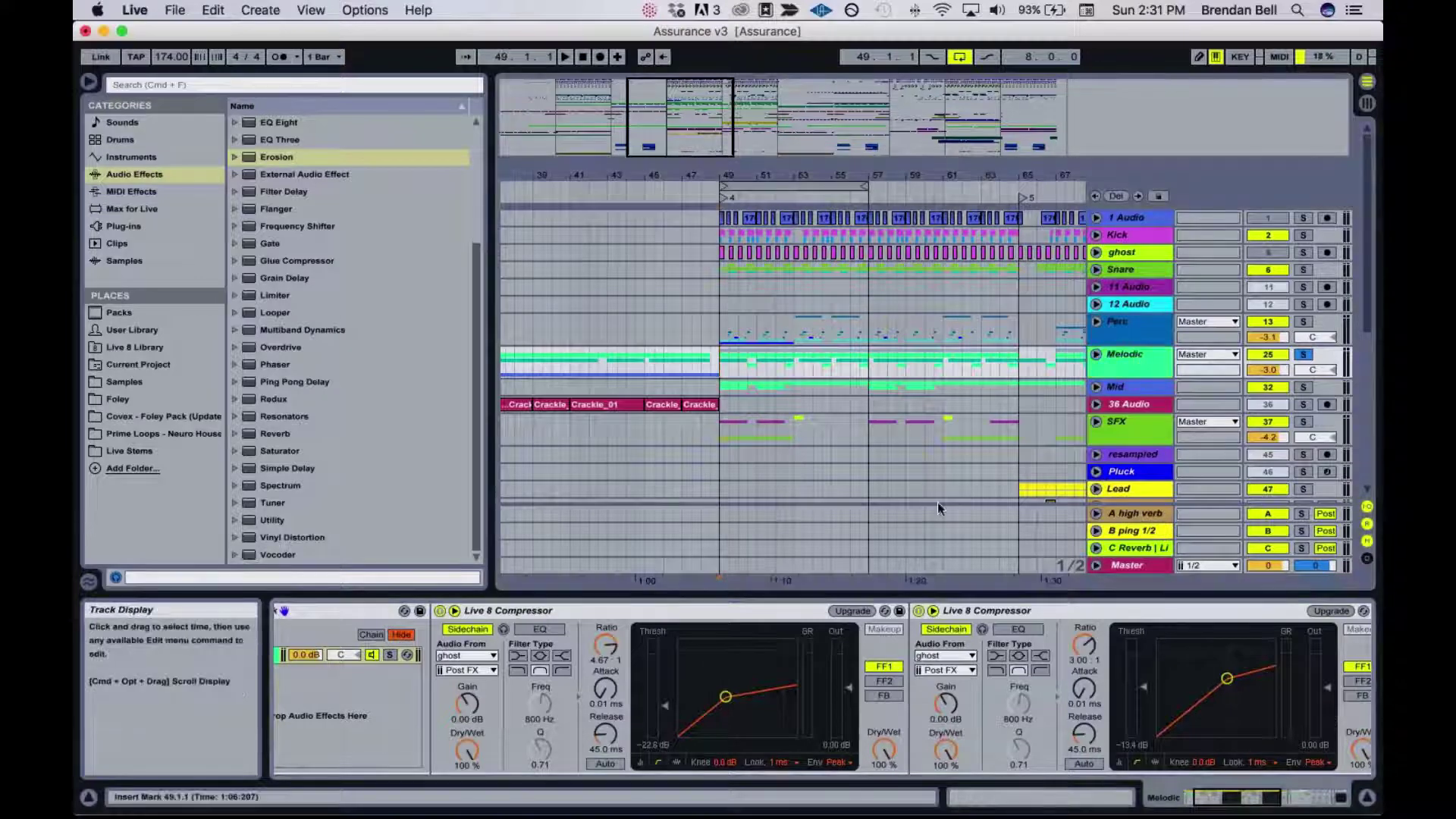
- Show the FabFilter Pro-Q 2 at the end of the Melodic group's device chain, examine its EQ curve, and close its window
scroll(1118, 648, right, 10)
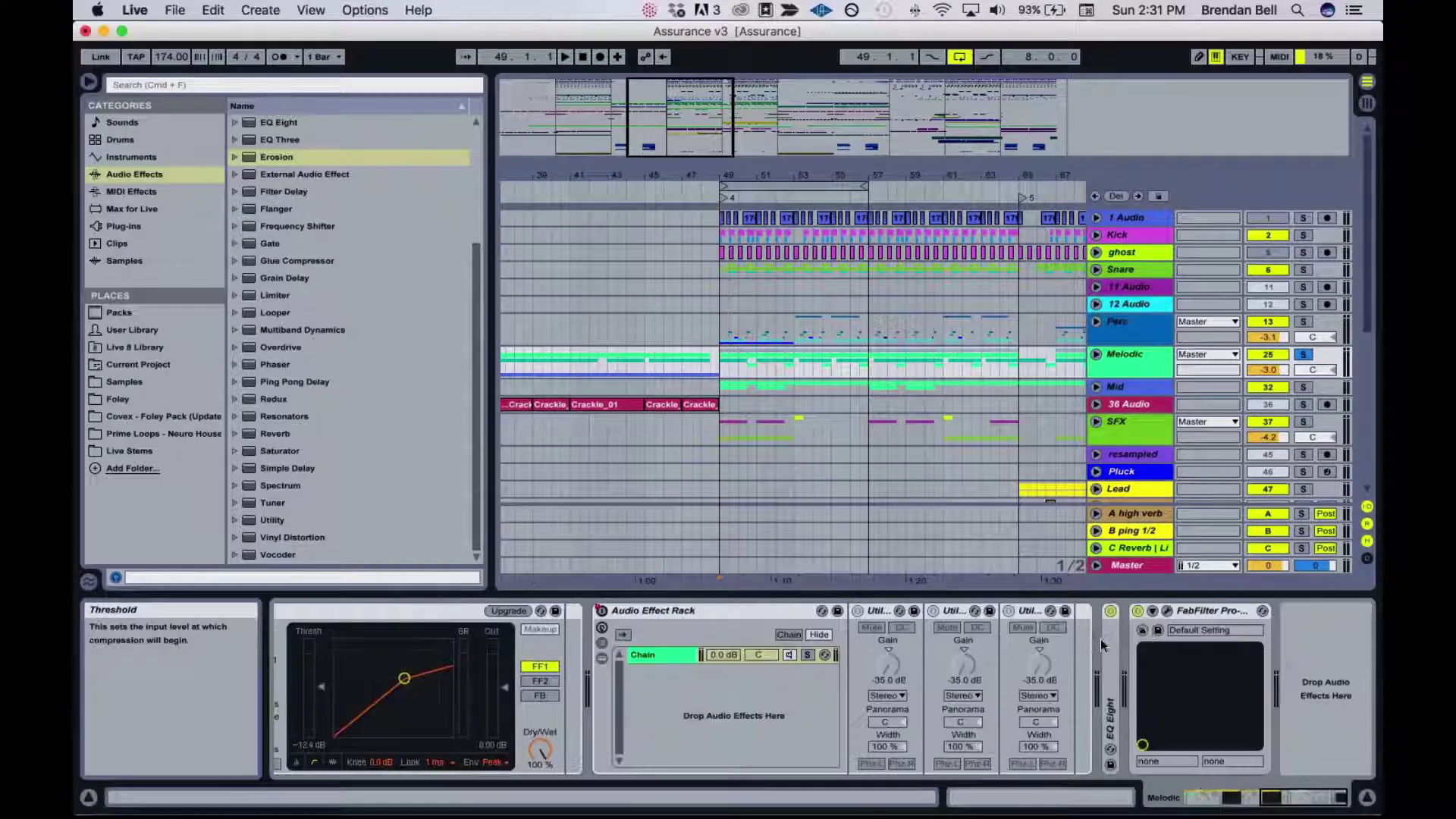
click(1169, 611)
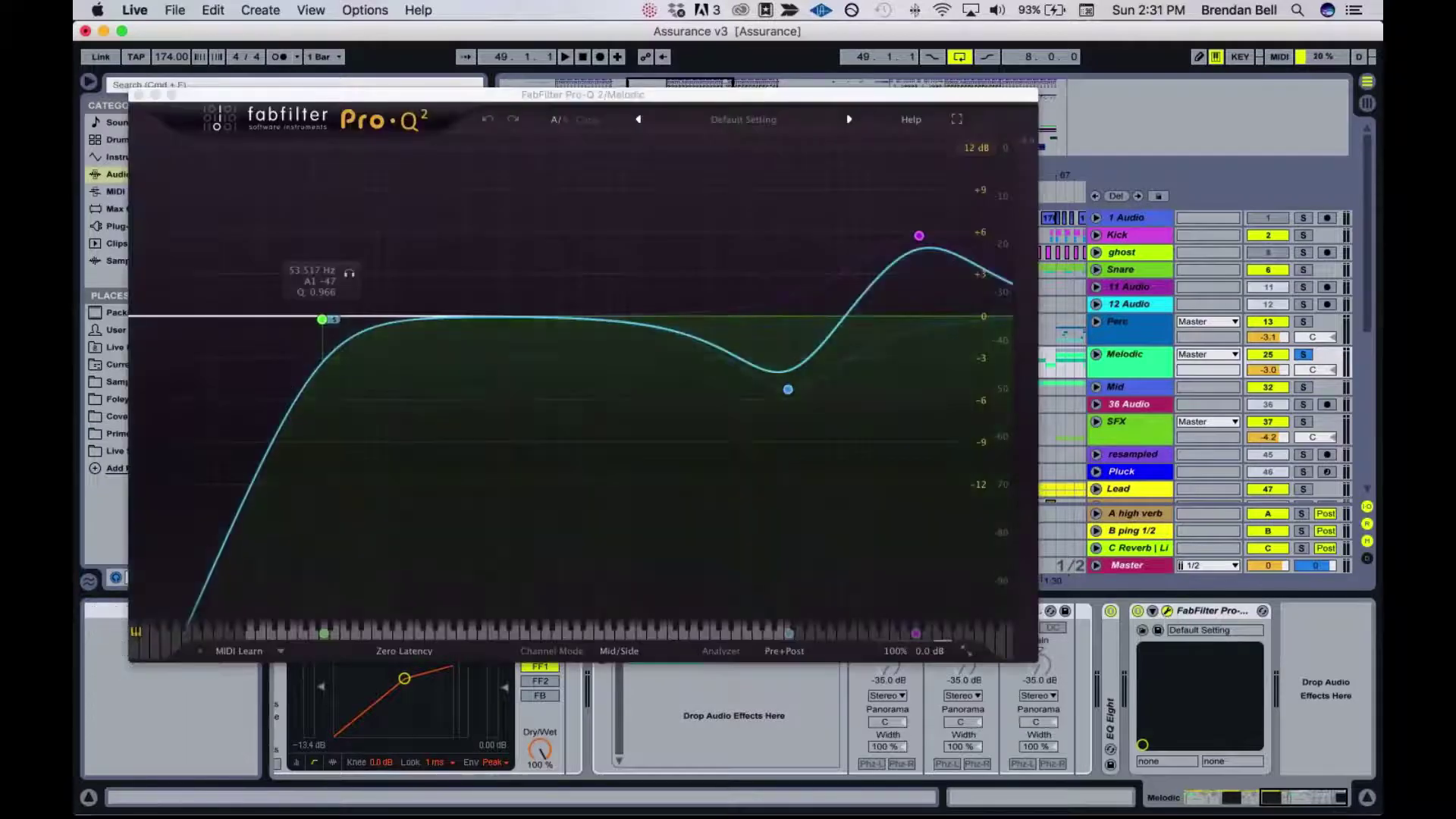
drag(248, 101, 358, 37)
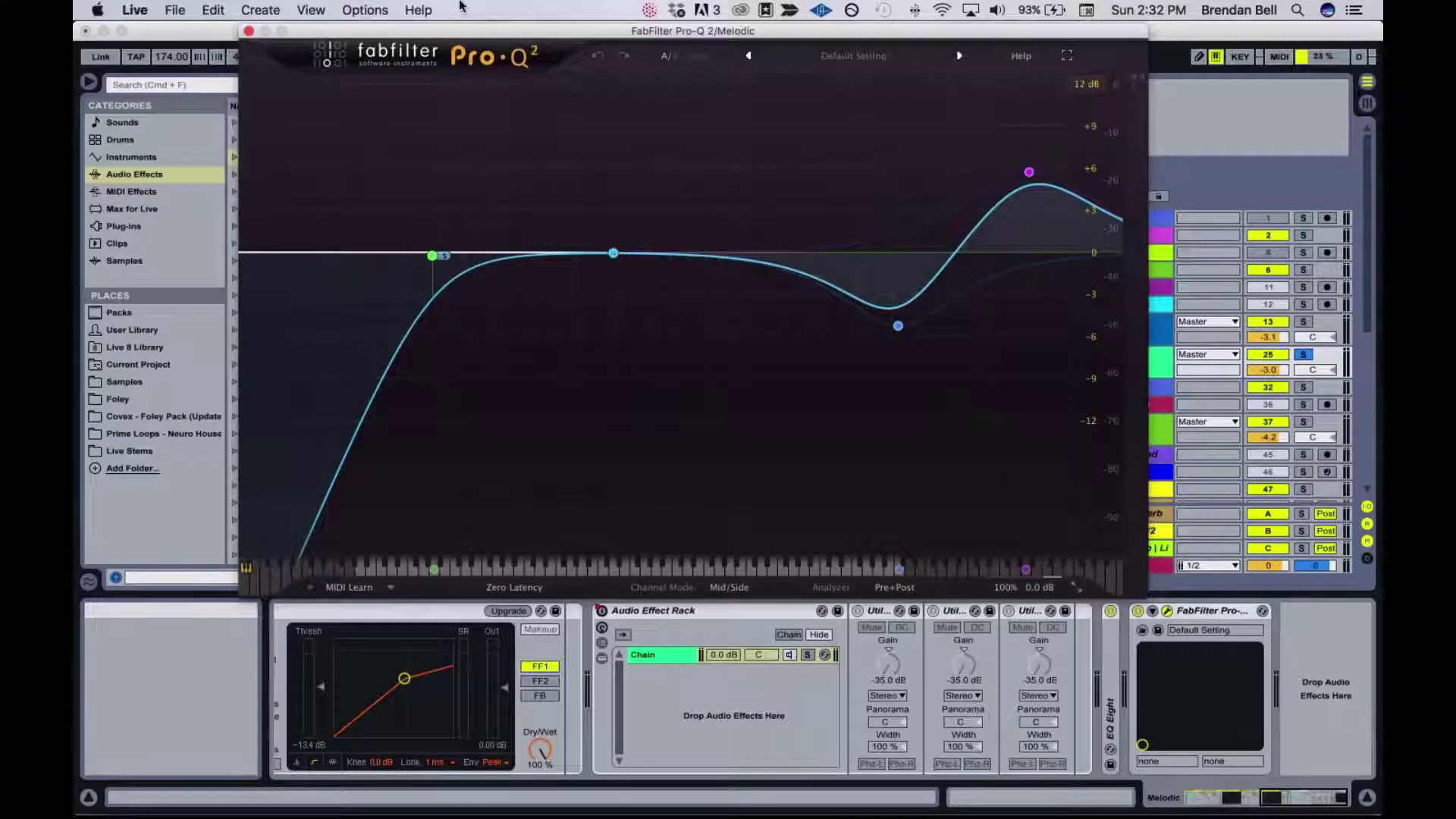
drag(510, 34, 413, 104)
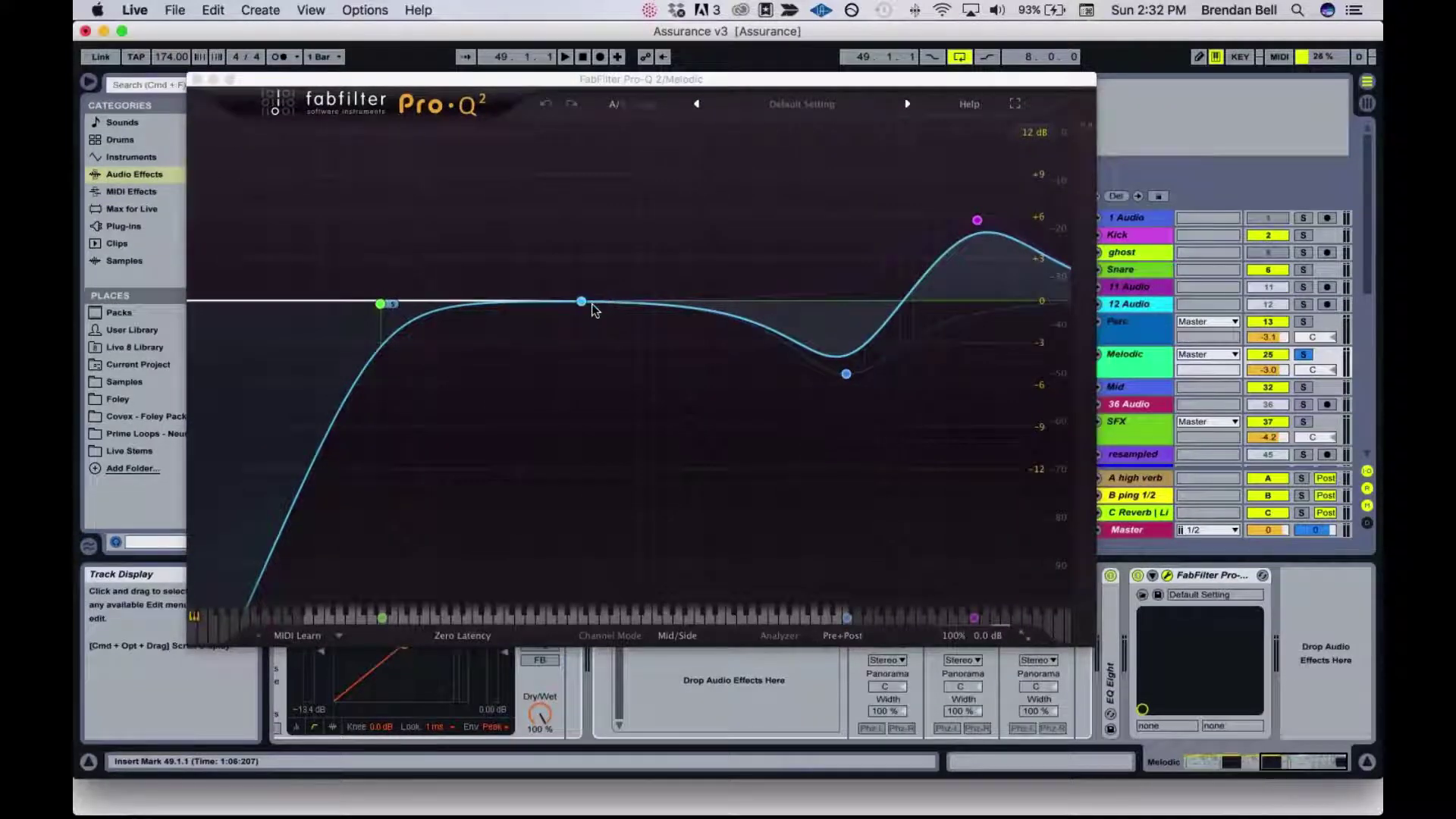
drag(593, 305, 626, 307)
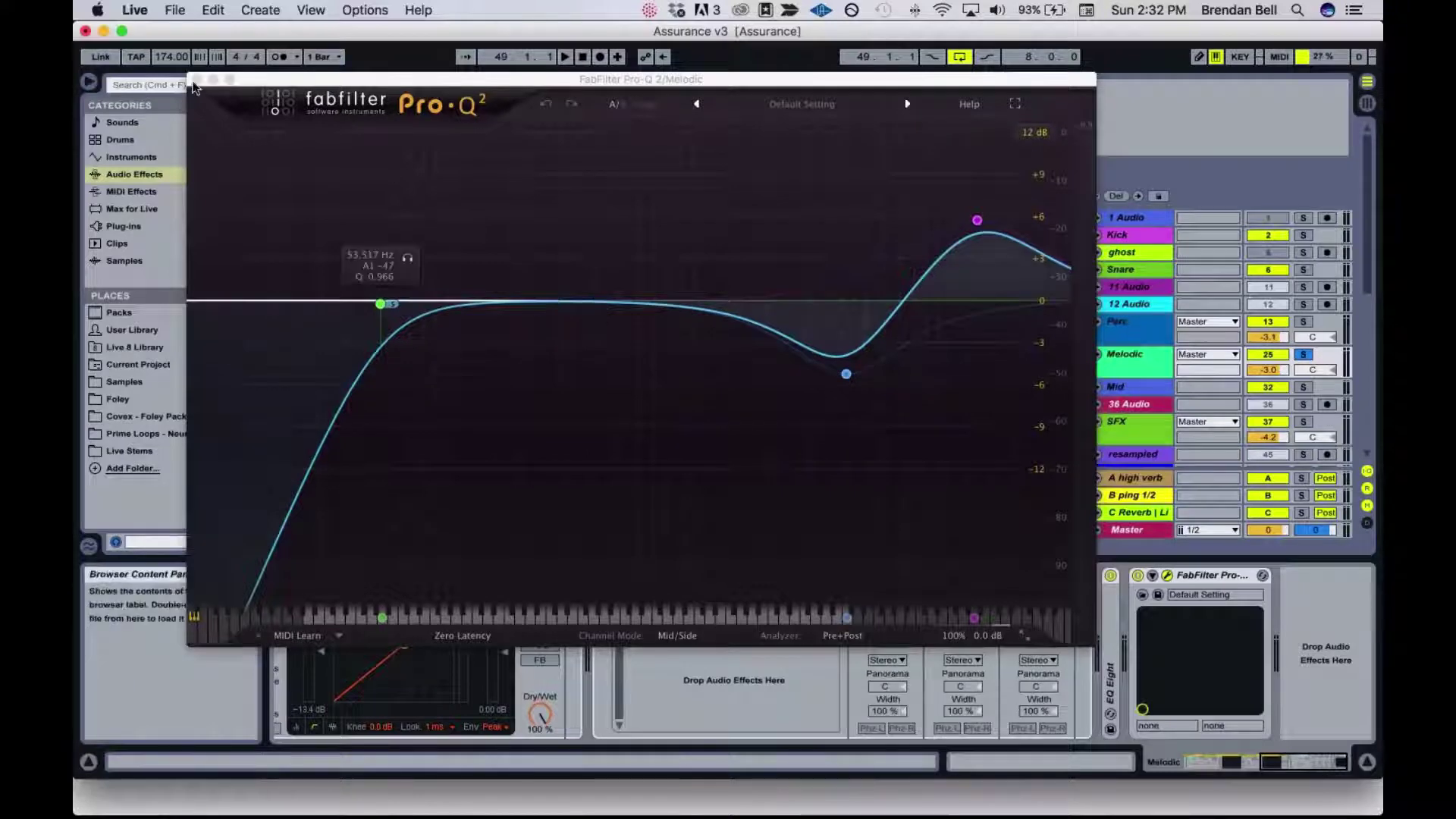
key(super+alt+p)
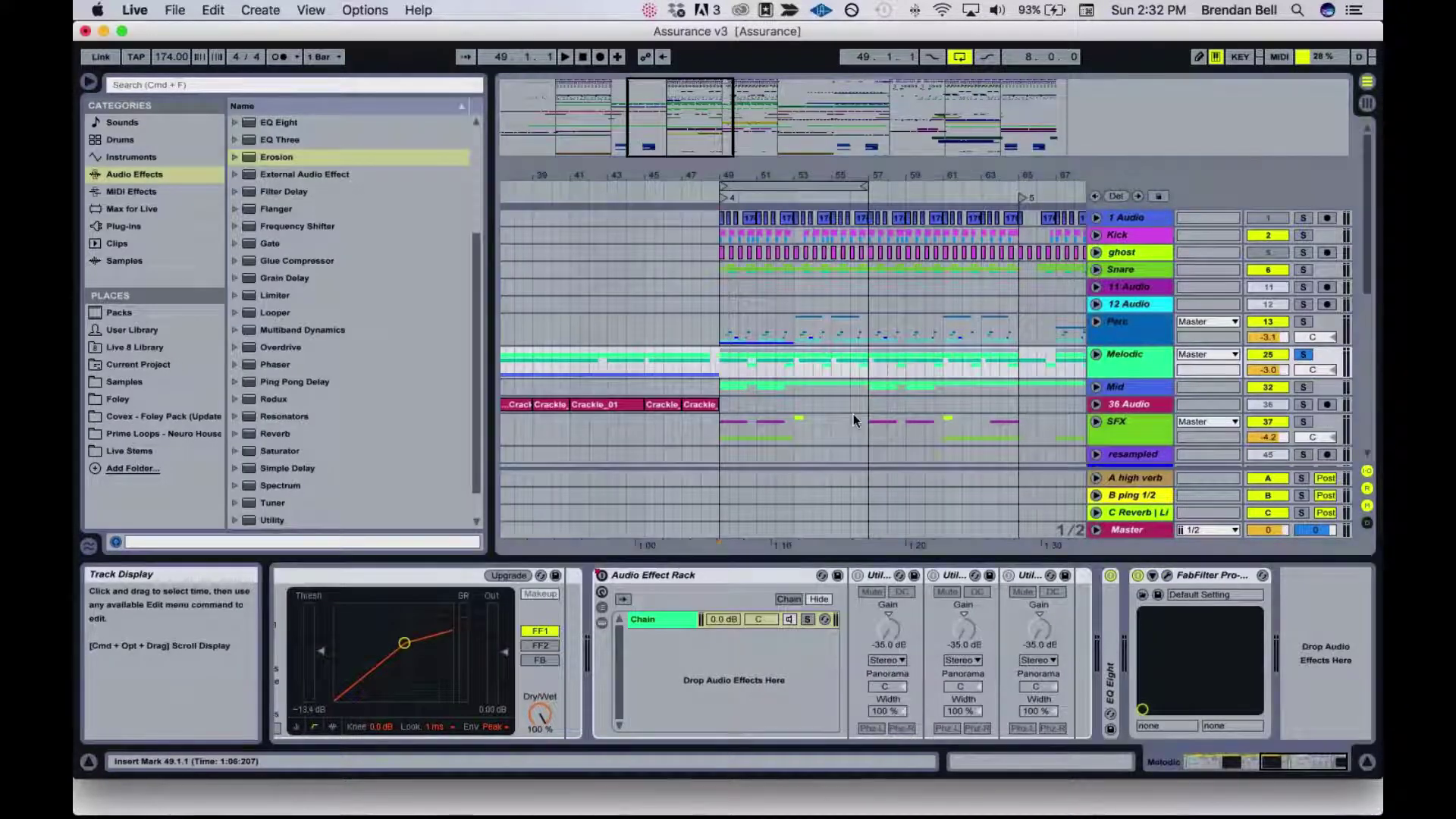
- Look over the arrangement tracks above and below the Melodic group, from Kick down to Guitar, around bar 49
scroll(853, 414, down, 3)
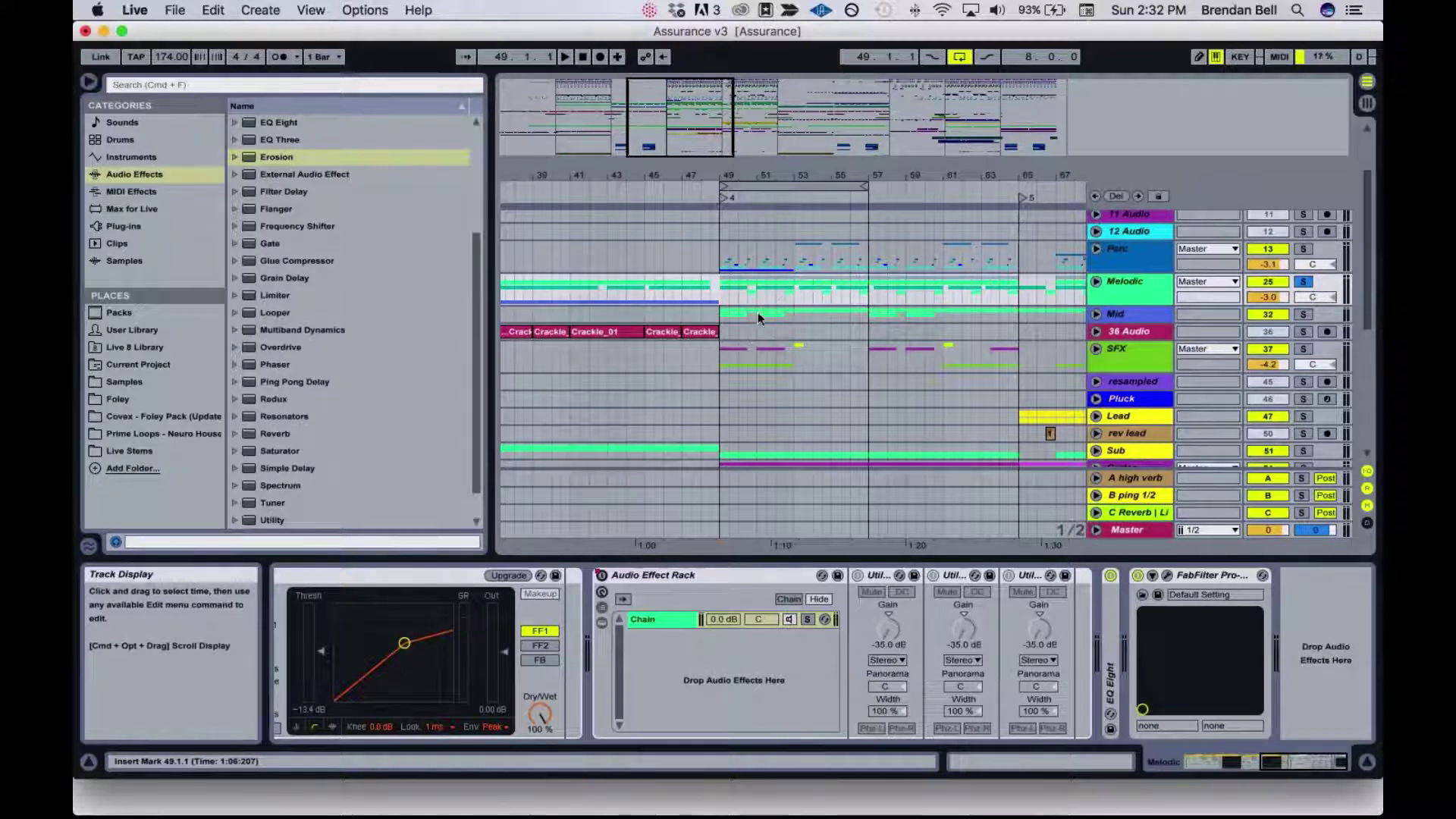
scroll(777, 343, down, 2)
scroll(778, 344, up, 2)
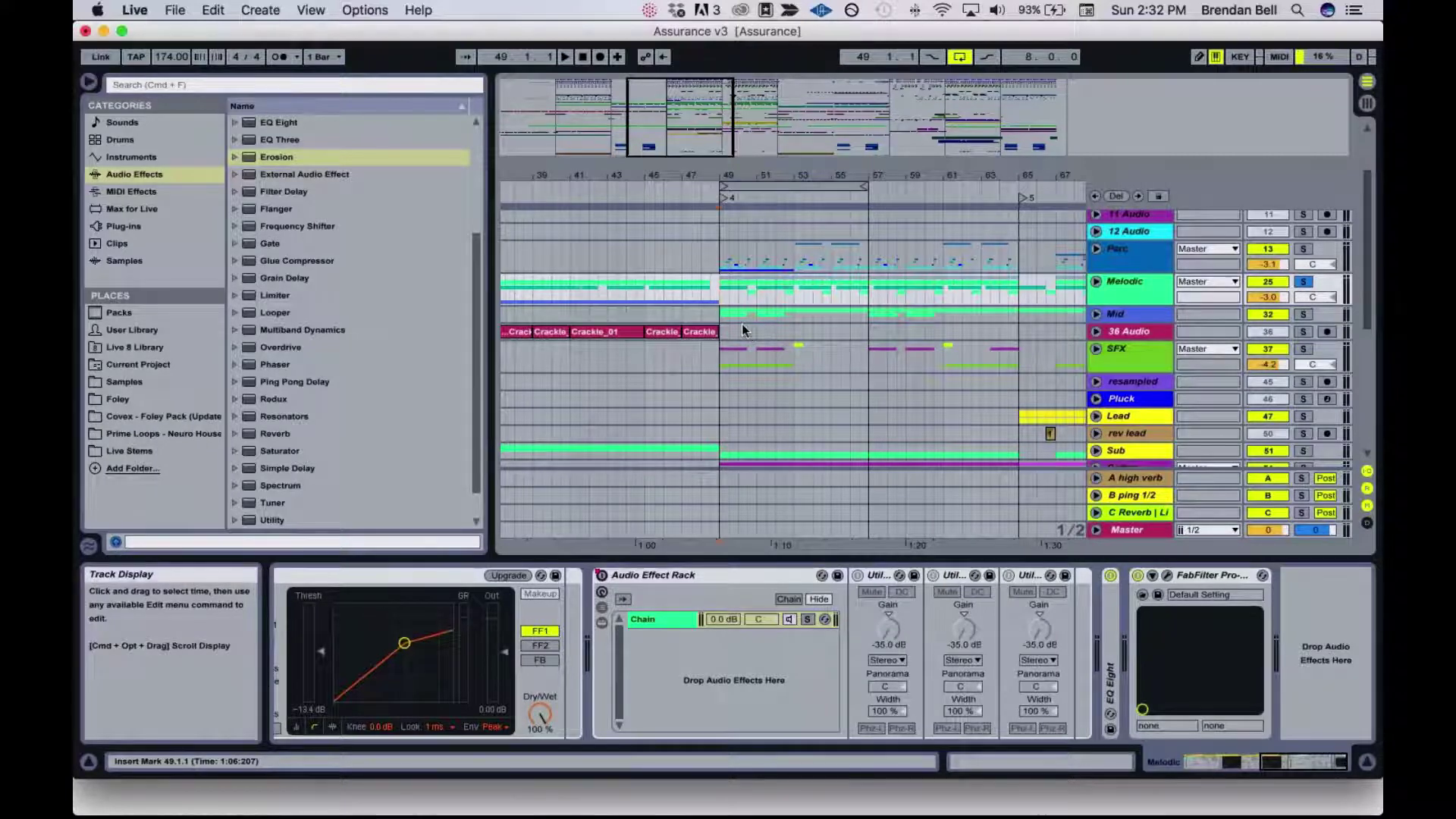
scroll(743, 327, right, 3)
scroll(742, 327, down, 5)
scroll(683, 296, up, 3)
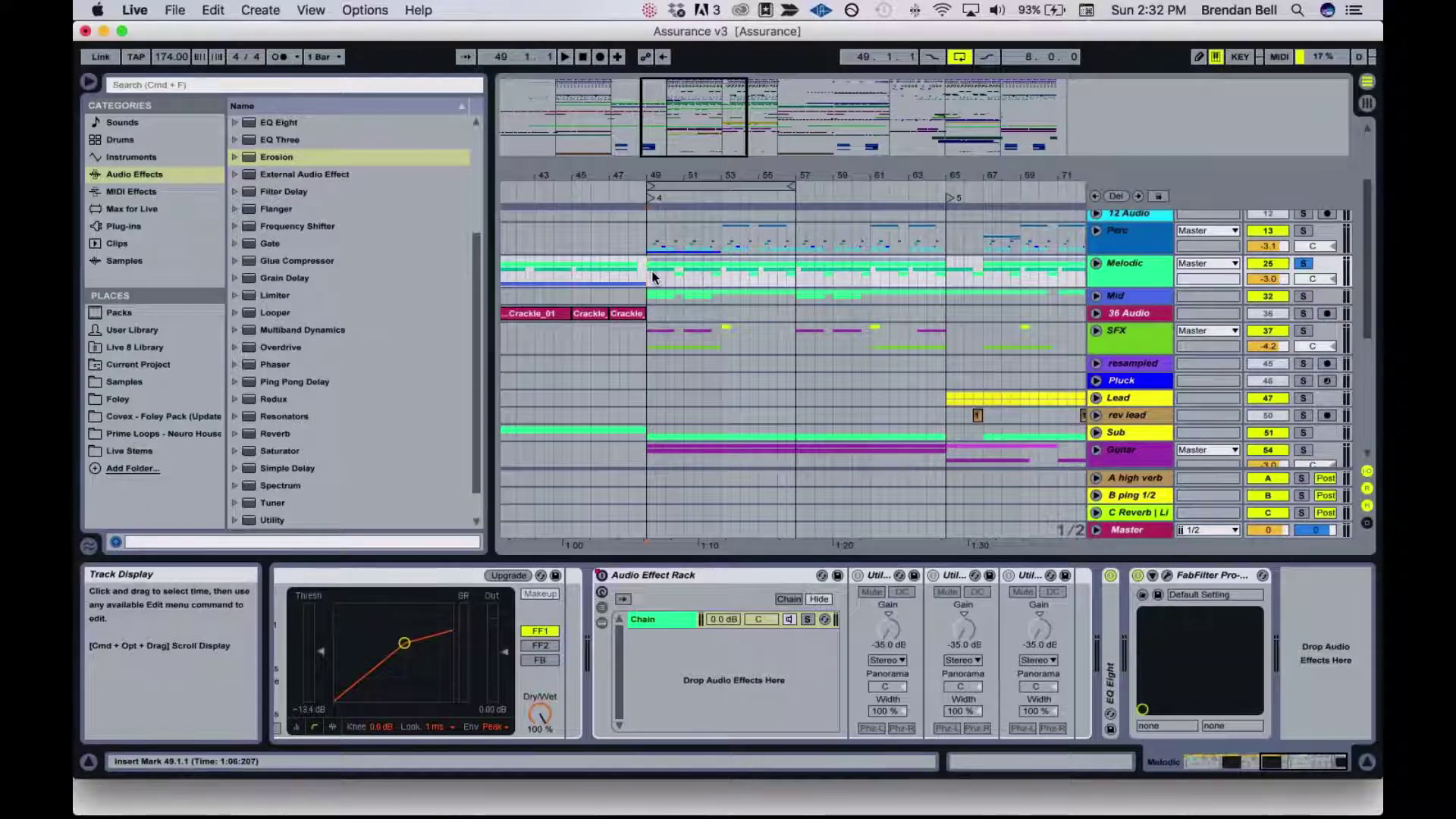
scroll(652, 275, up, 2)
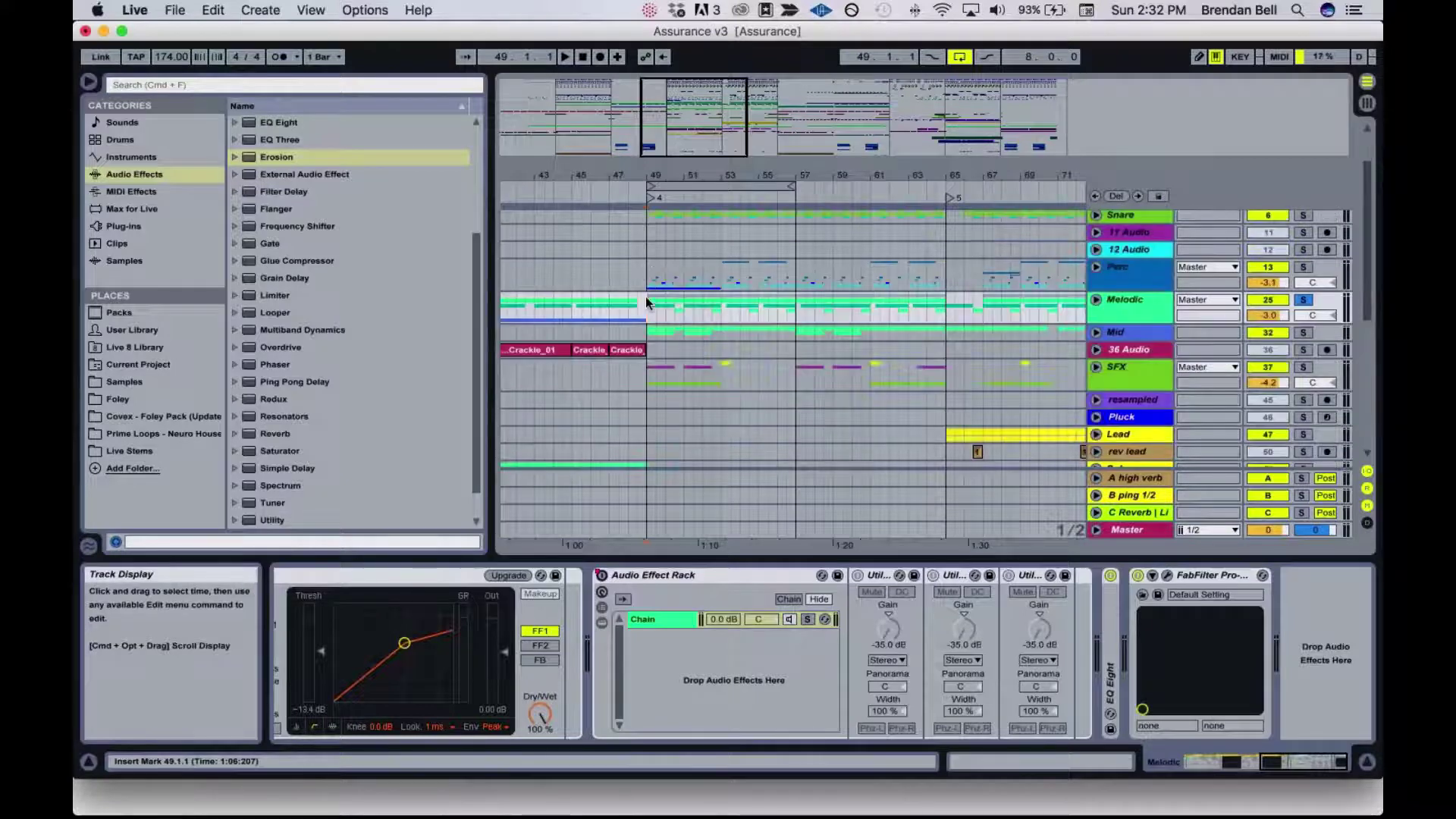
scroll(646, 303, up, 4)
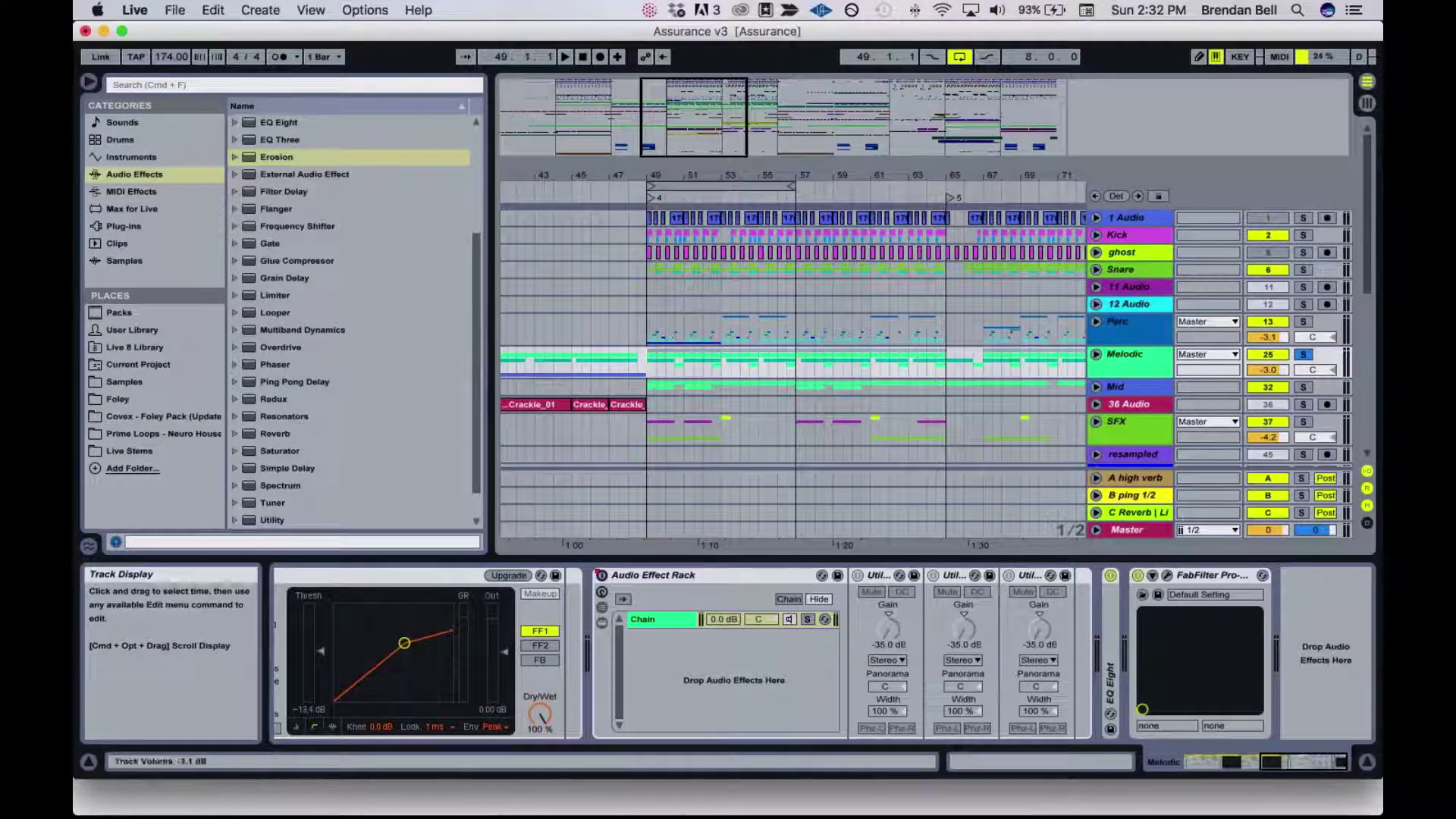
scroll(850, 369, down, 4)
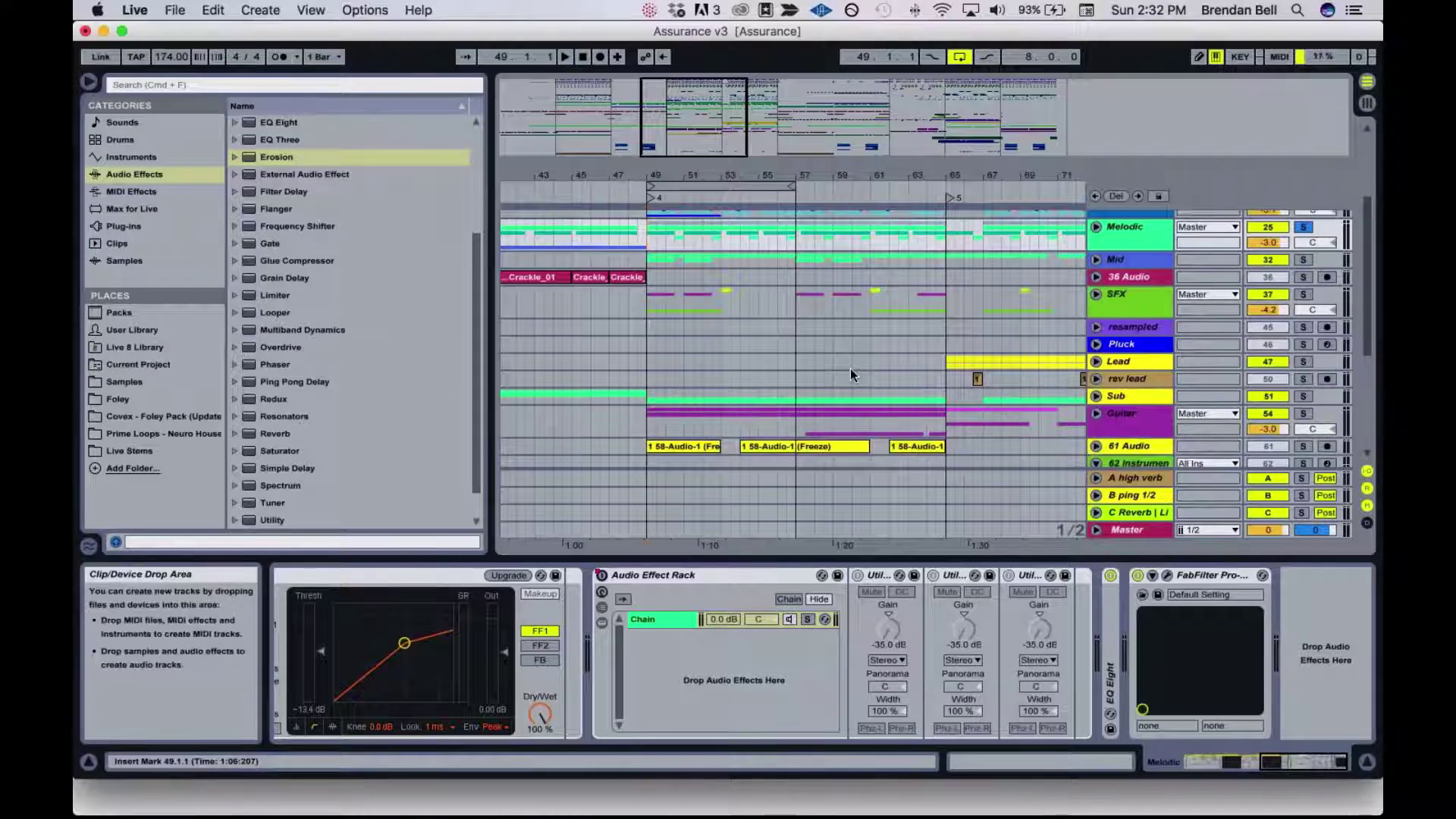
scroll(853, 370, up, 3)
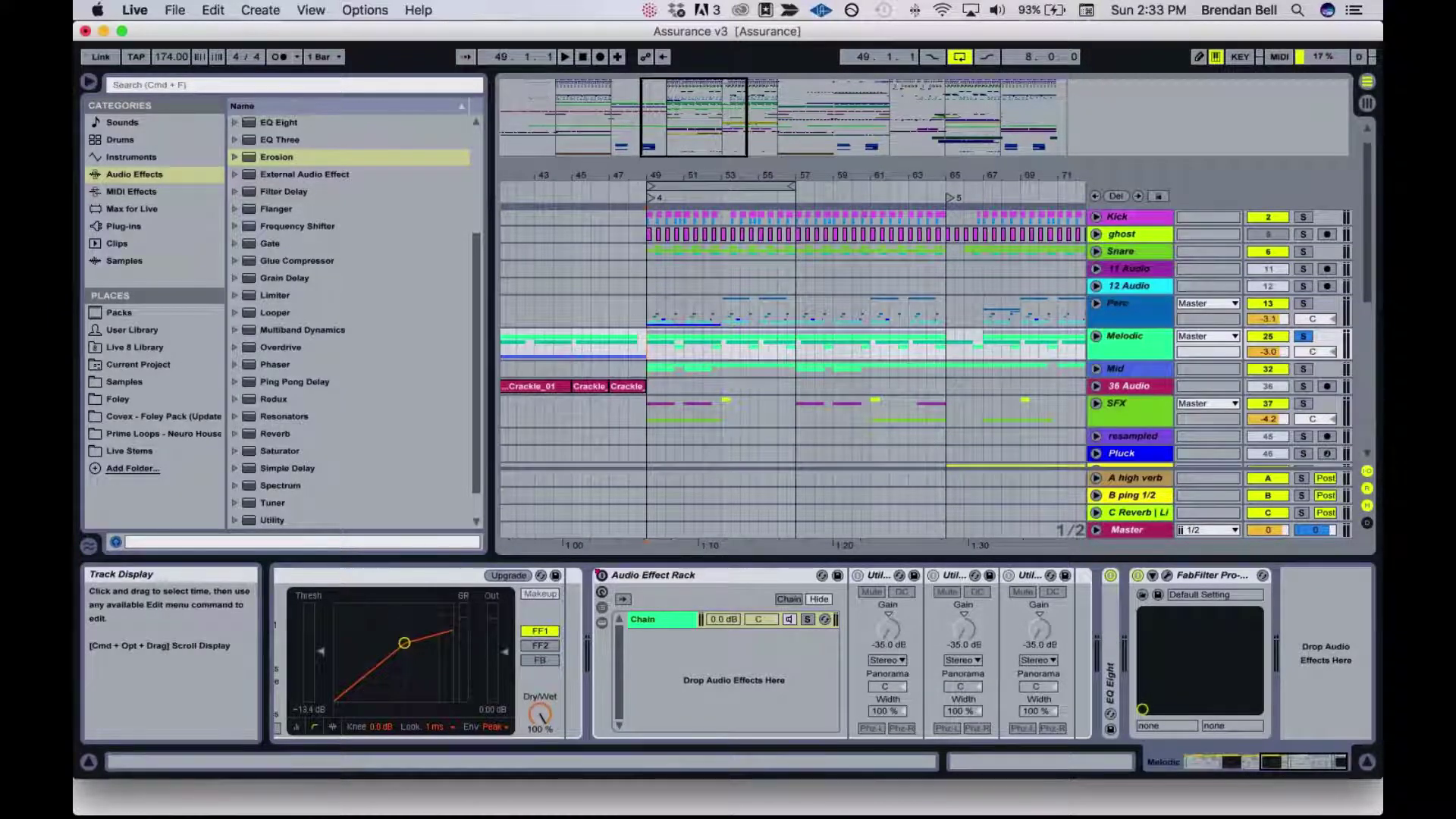
scroll(1045, 364, down, 3)
scroll(641, 332, up, 3)
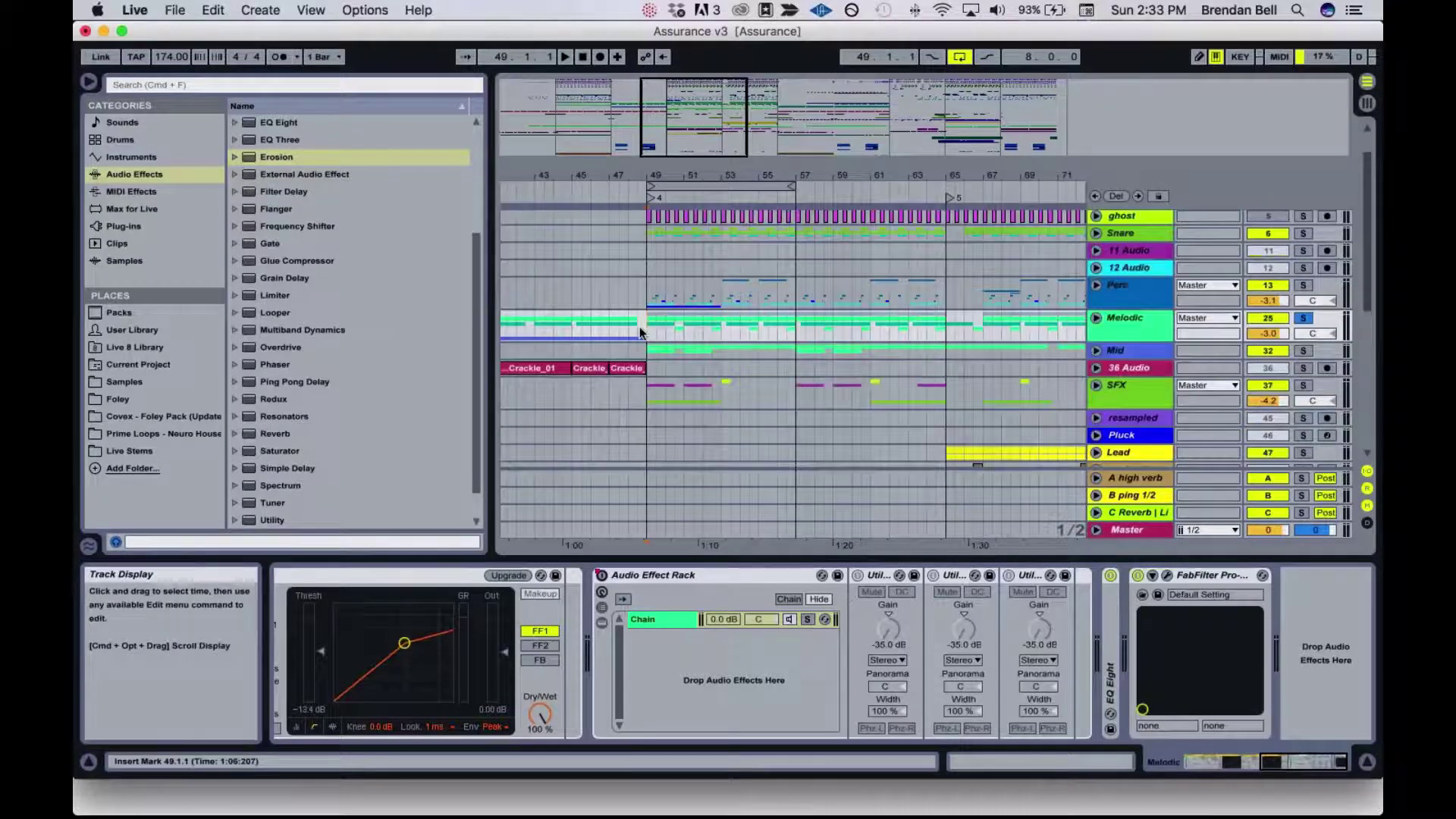
- Unfold the Melodic group, examine its inner tracks with their clips and automation, and fold the group again
click(1153, 326)
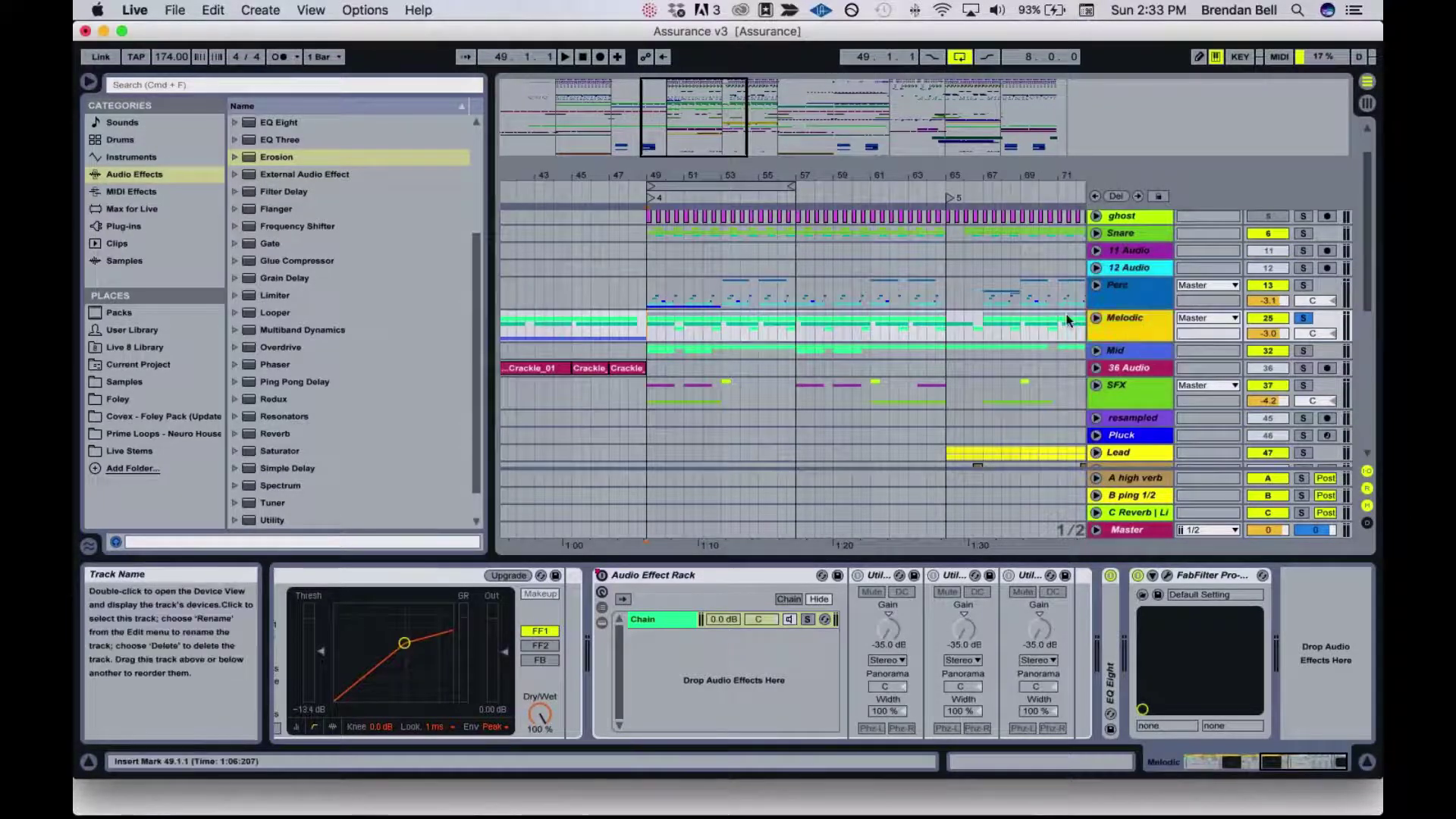
click(1096, 318)
scroll(835, 302, down, 5)
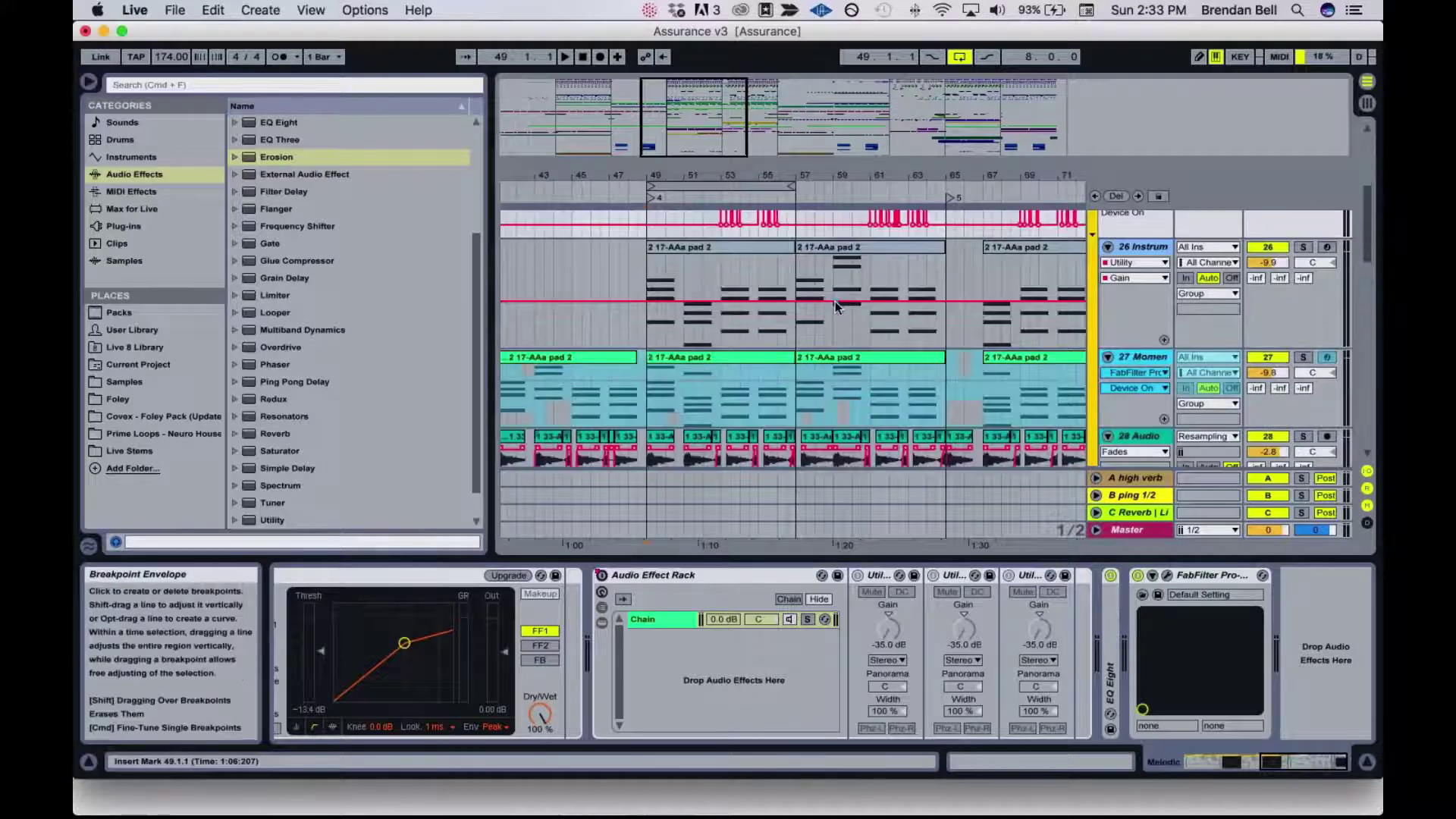
scroll(835, 302, down, 2)
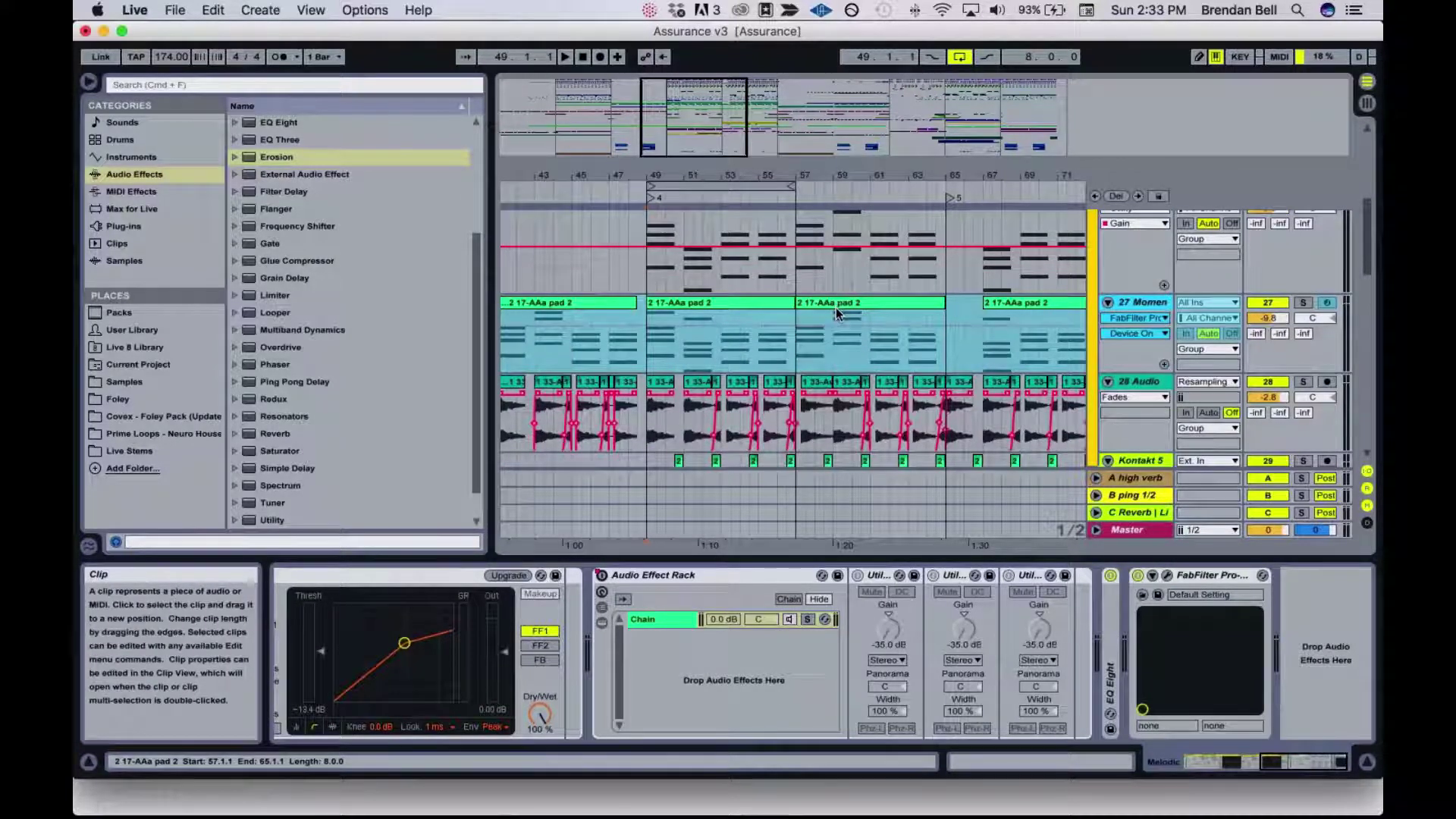
scroll(836, 308, down, 2)
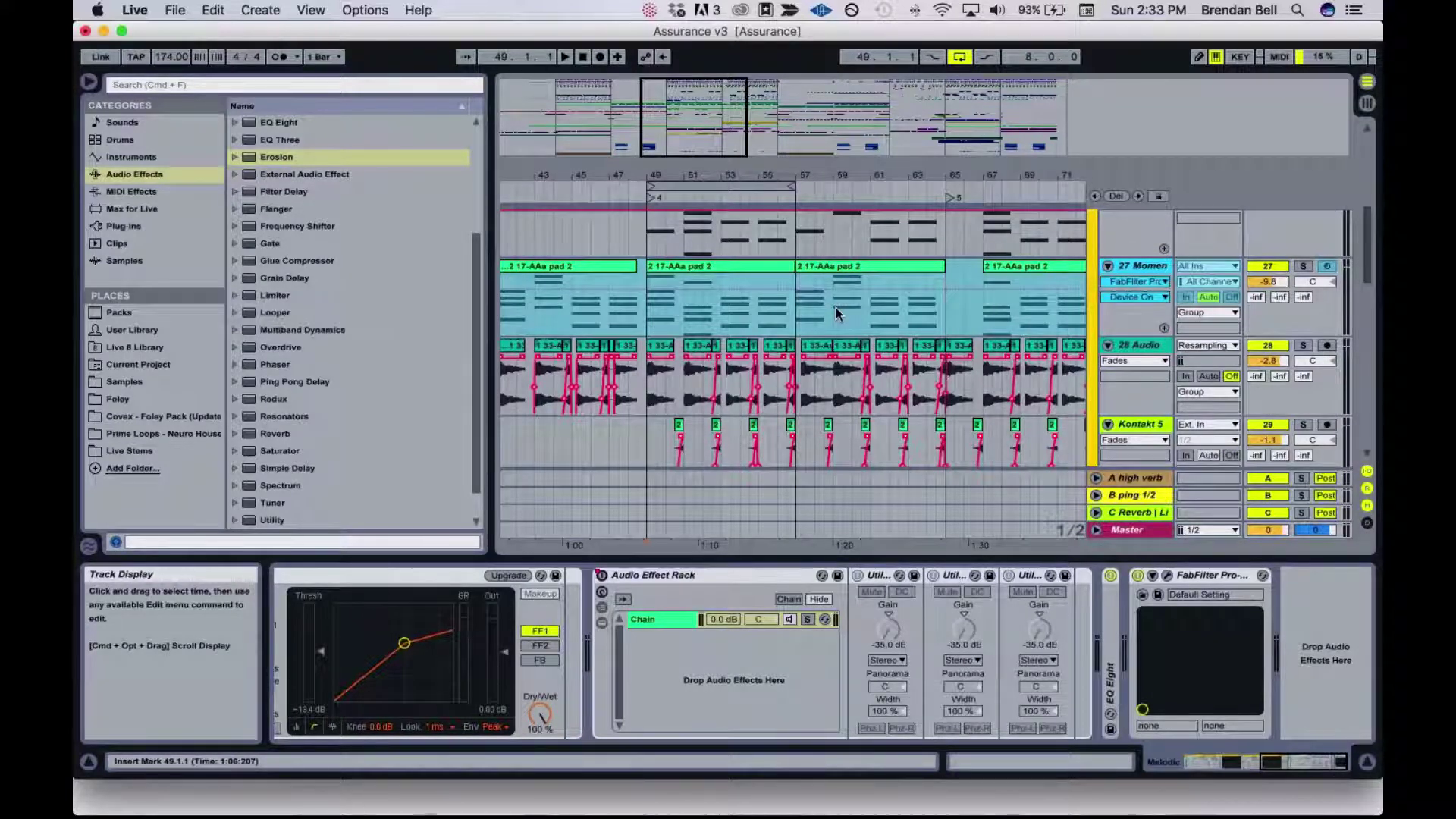
scroll(836, 311, up, 4)
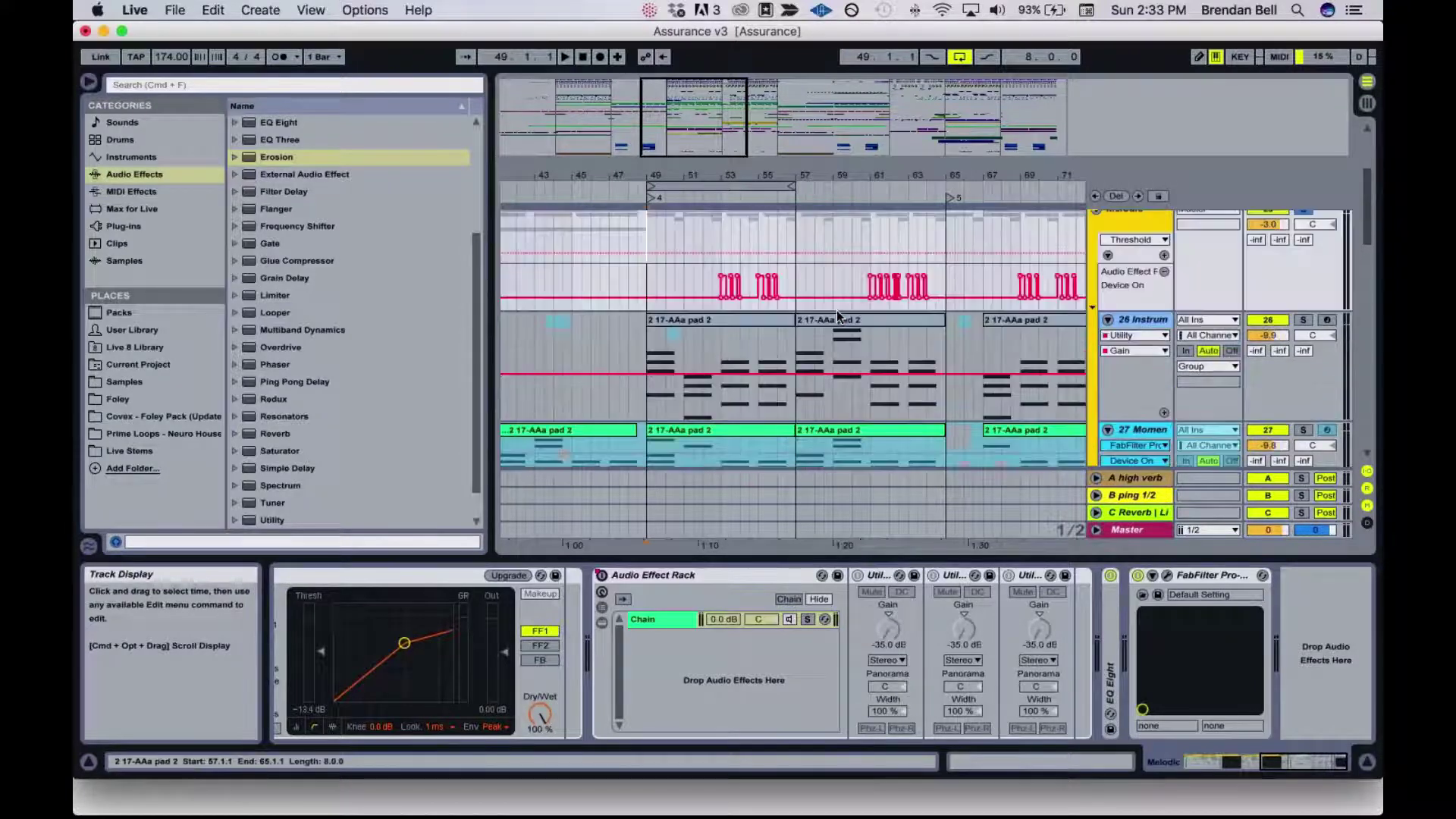
scroll(836, 311, down, 8)
scroll(827, 386, up, 5)
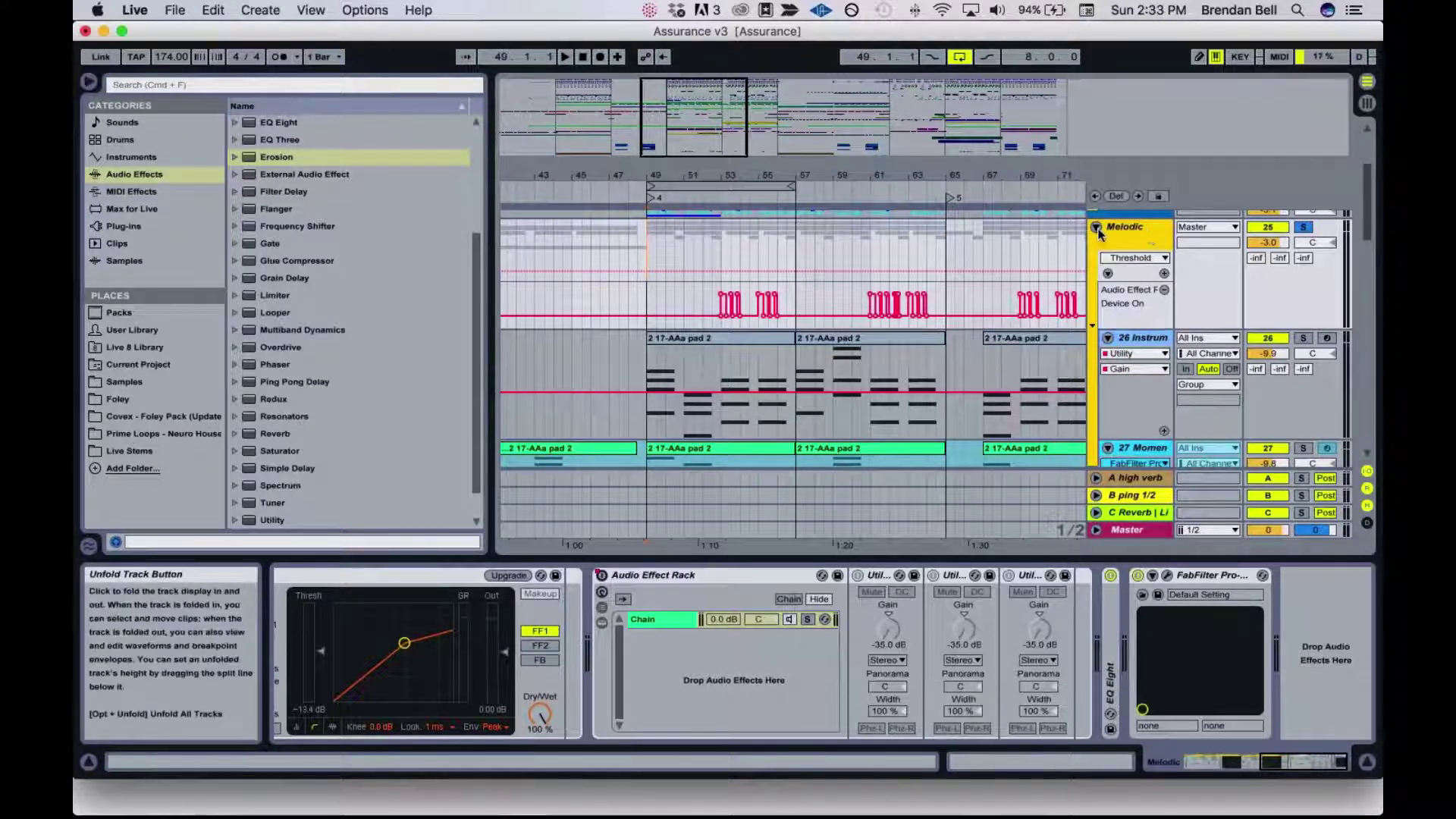
click(1096, 227)
click(1131, 234)
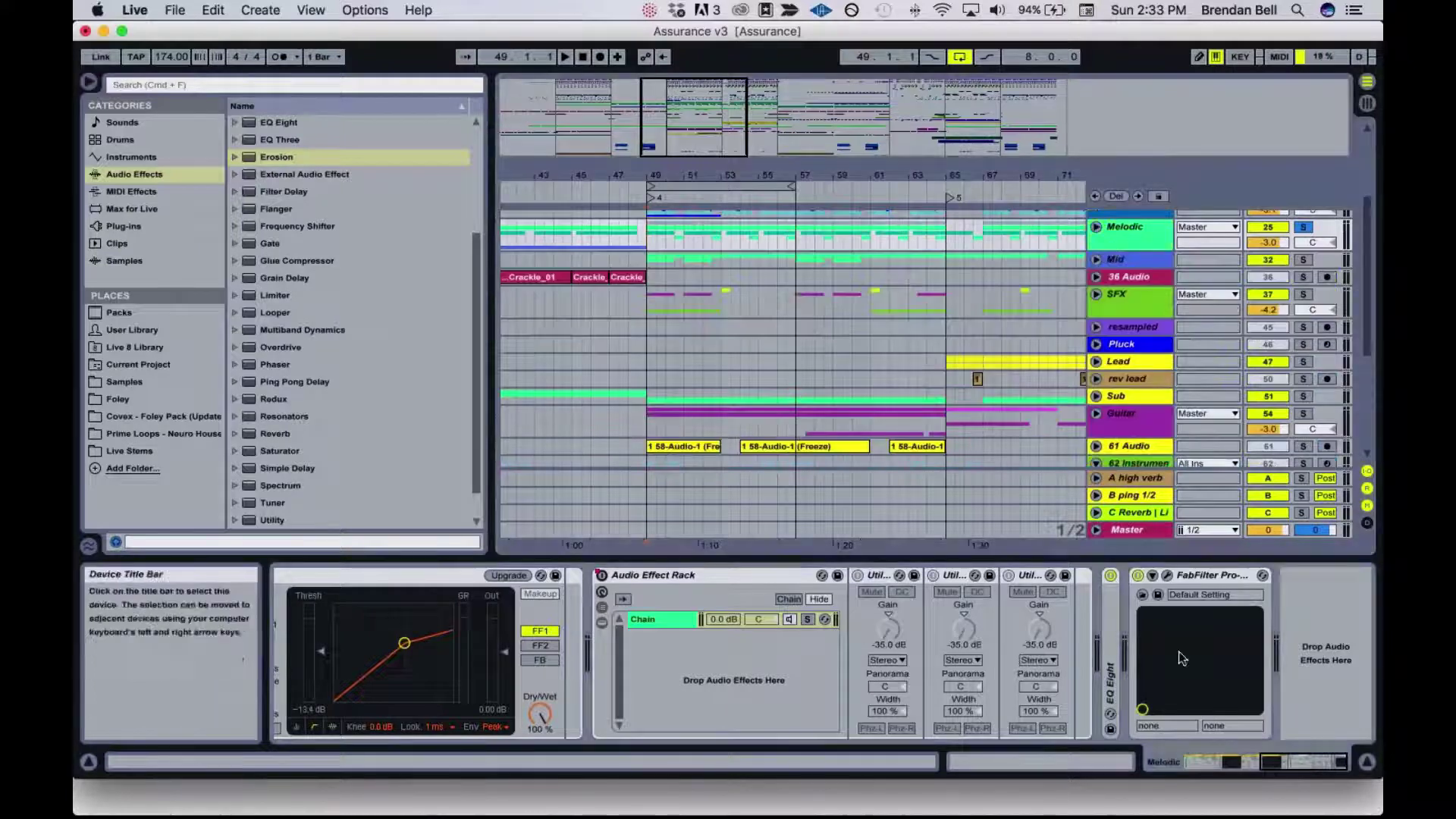
- Inspect the low-cut and bell bands in the Melodic group's FabFilter Pro-Q 2, and close its window
click(1167, 577)
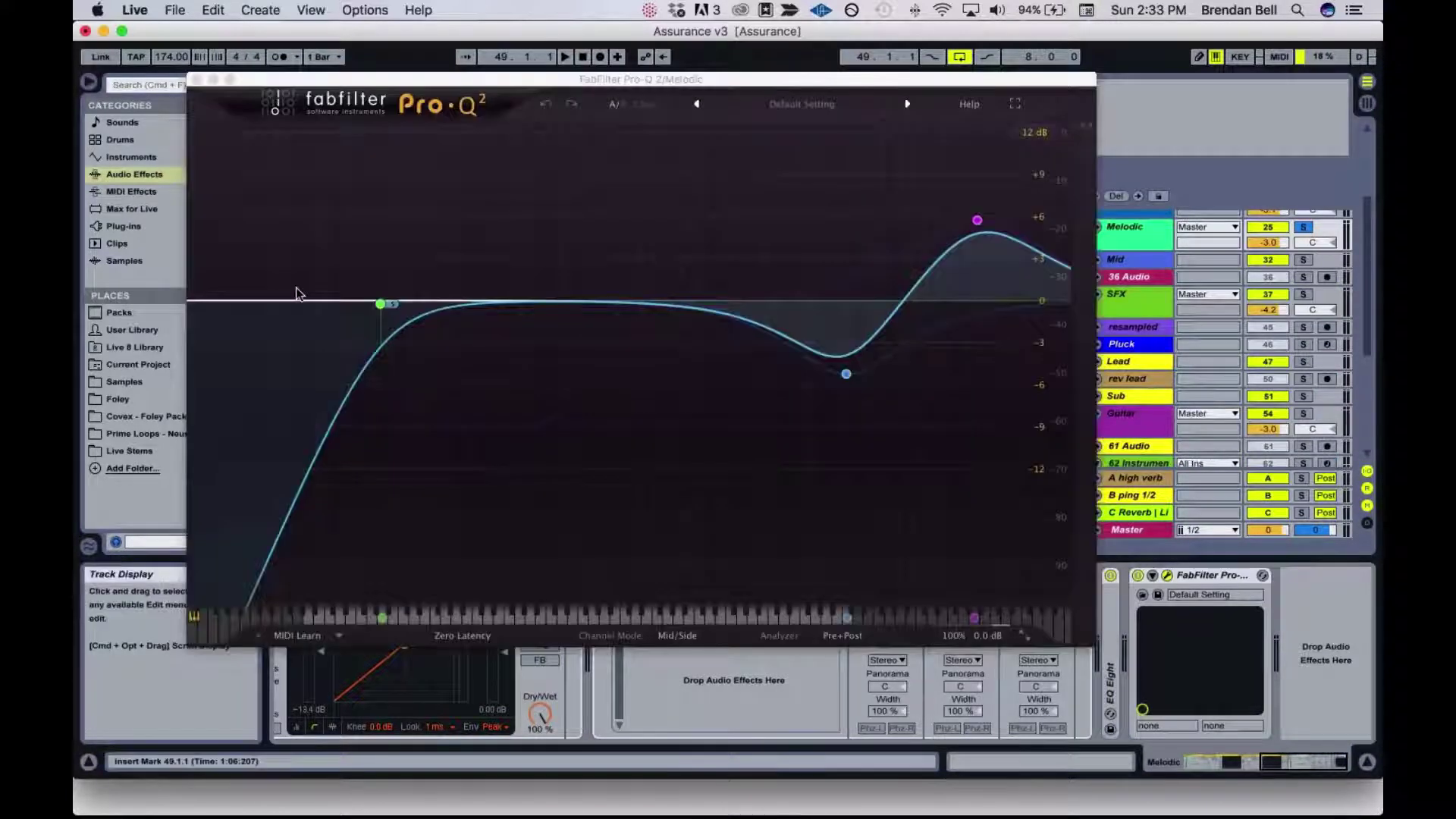
click(380, 305)
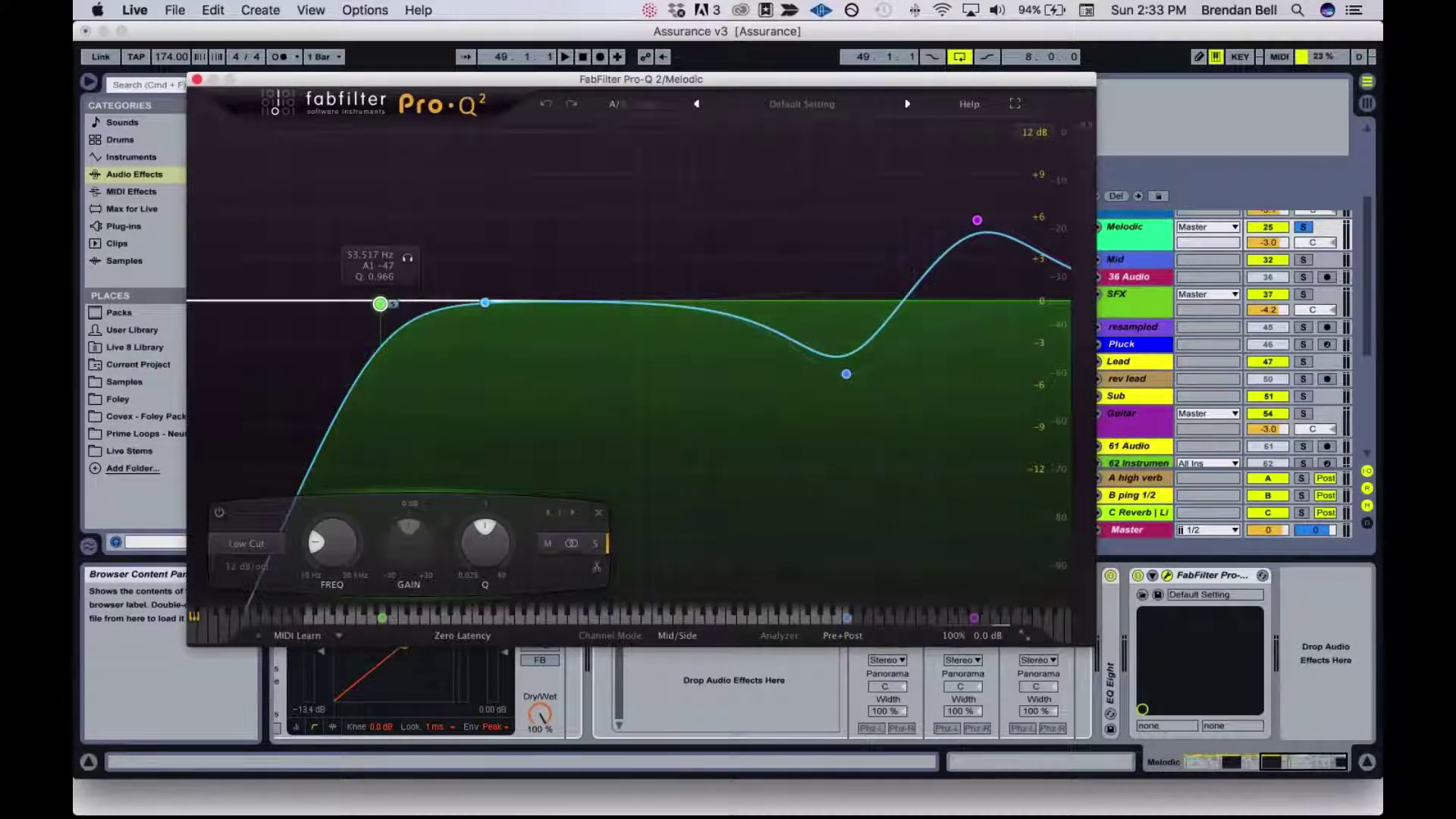
click(844, 375)
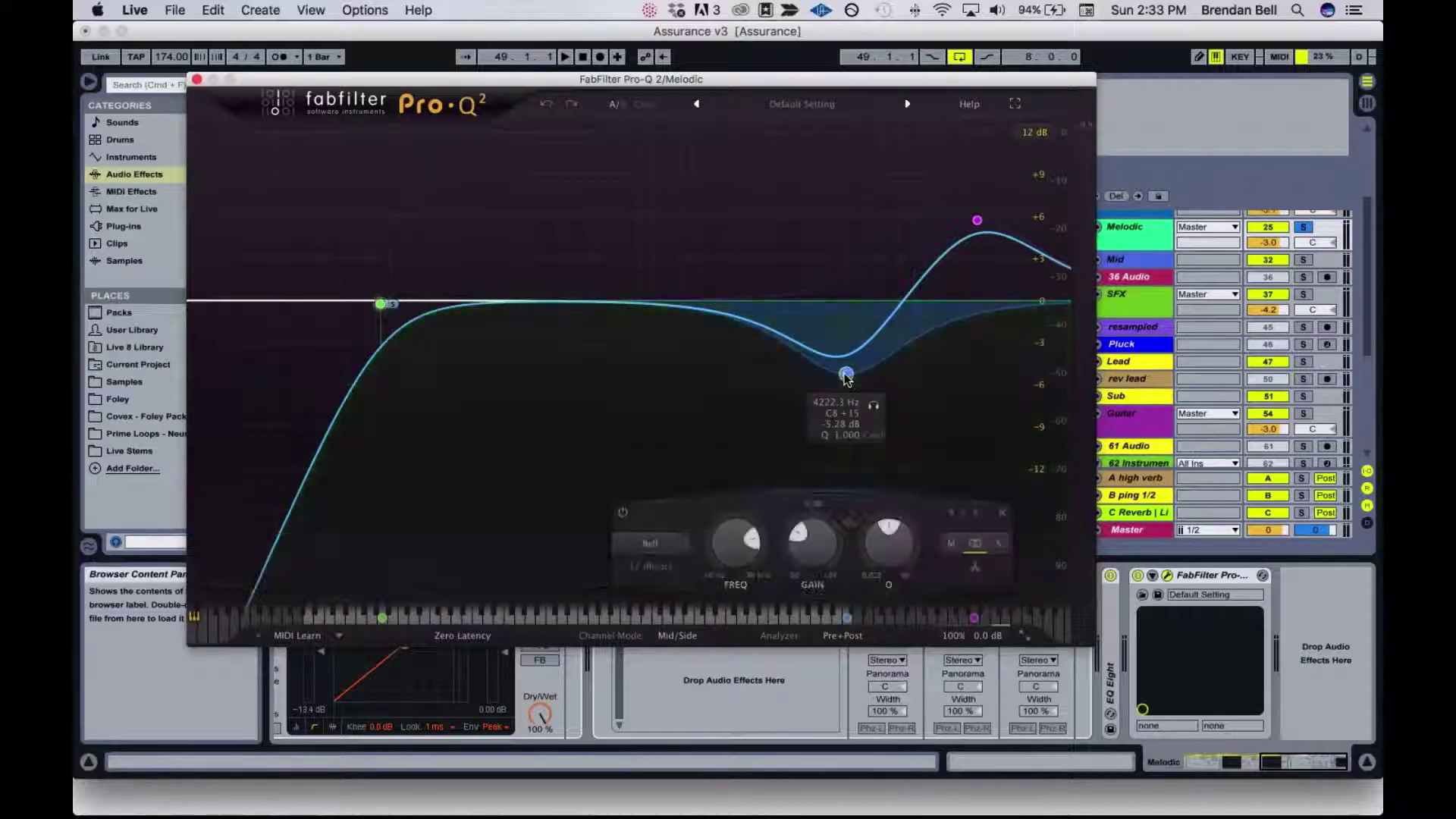
click(196, 79)
- Unfold the EQ Eight on the Melodic group and examine its filter curve
double_click(1110, 671)
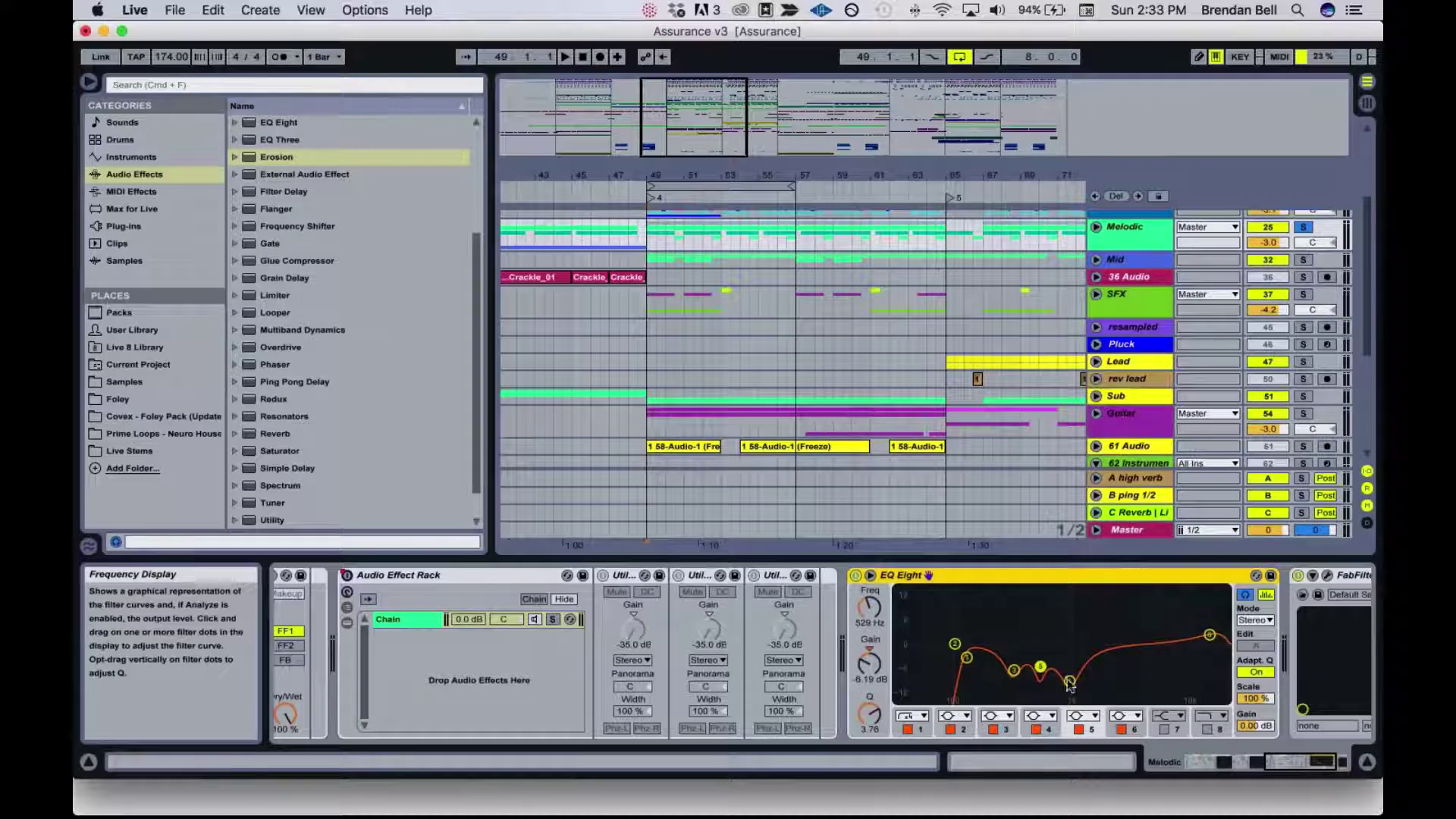
scroll(1181, 697, right, 3)
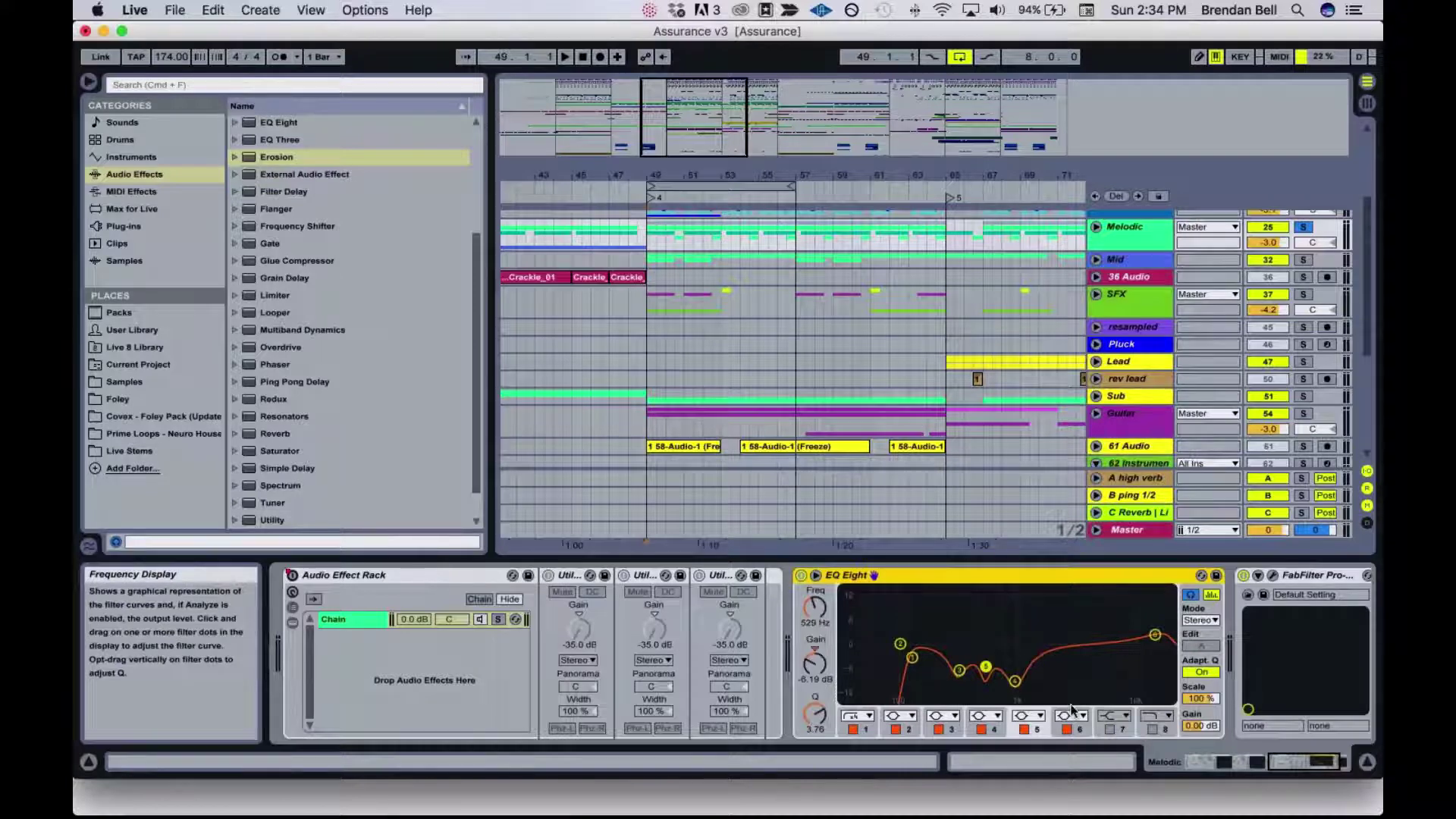
- Select the Mid group at bar 49 and solo it in place of the Melodic group
click(649, 265)
scroll(986, 276, up, 1)
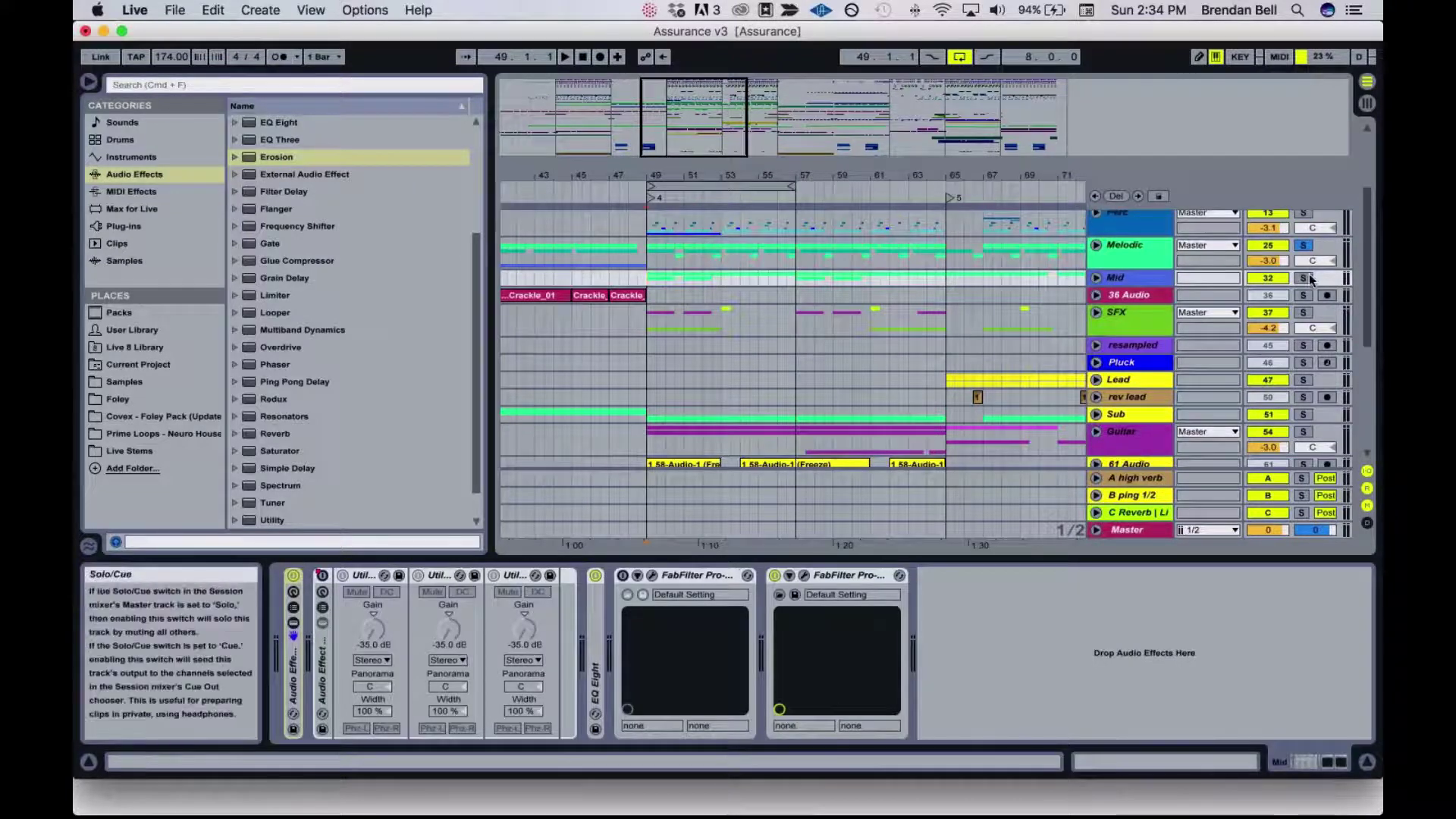
click(1303, 278)
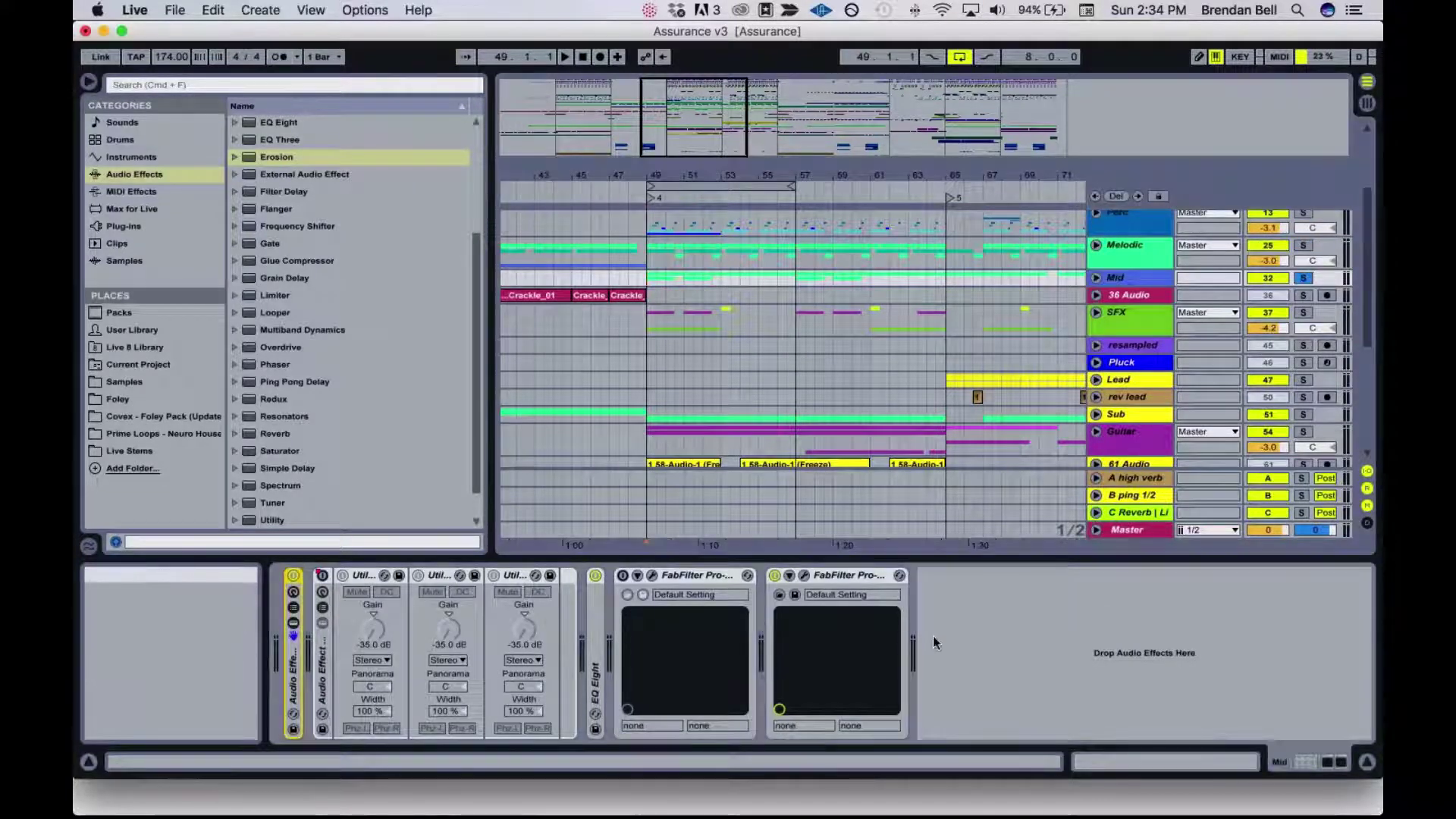
- Inspect the low-cut, bell and high-cut bands in the Mid group's FabFilter Pro-Q 2, and close its window
click(652, 576)
click(133, 84)
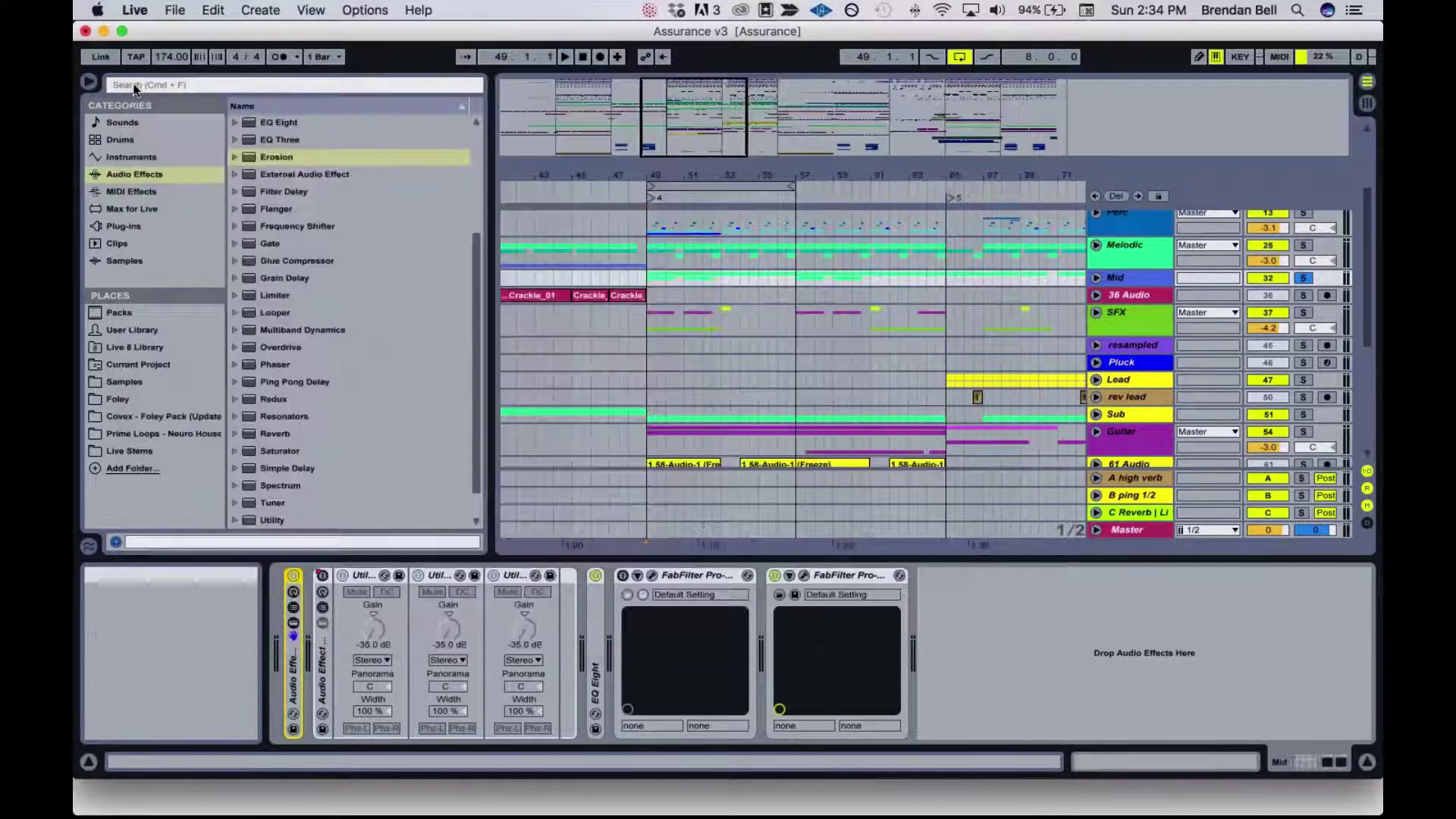
click(804, 576)
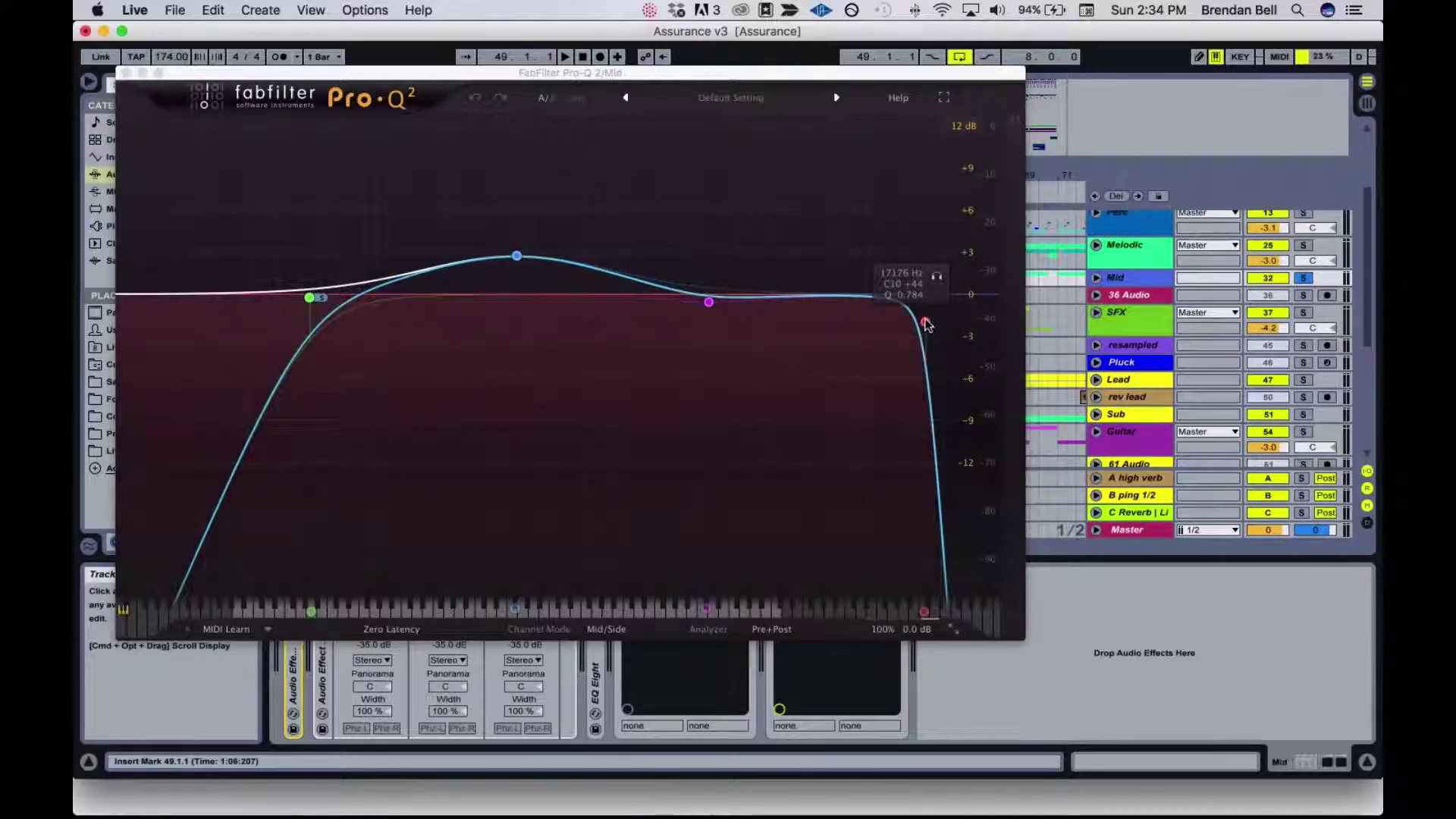
click(126, 73)
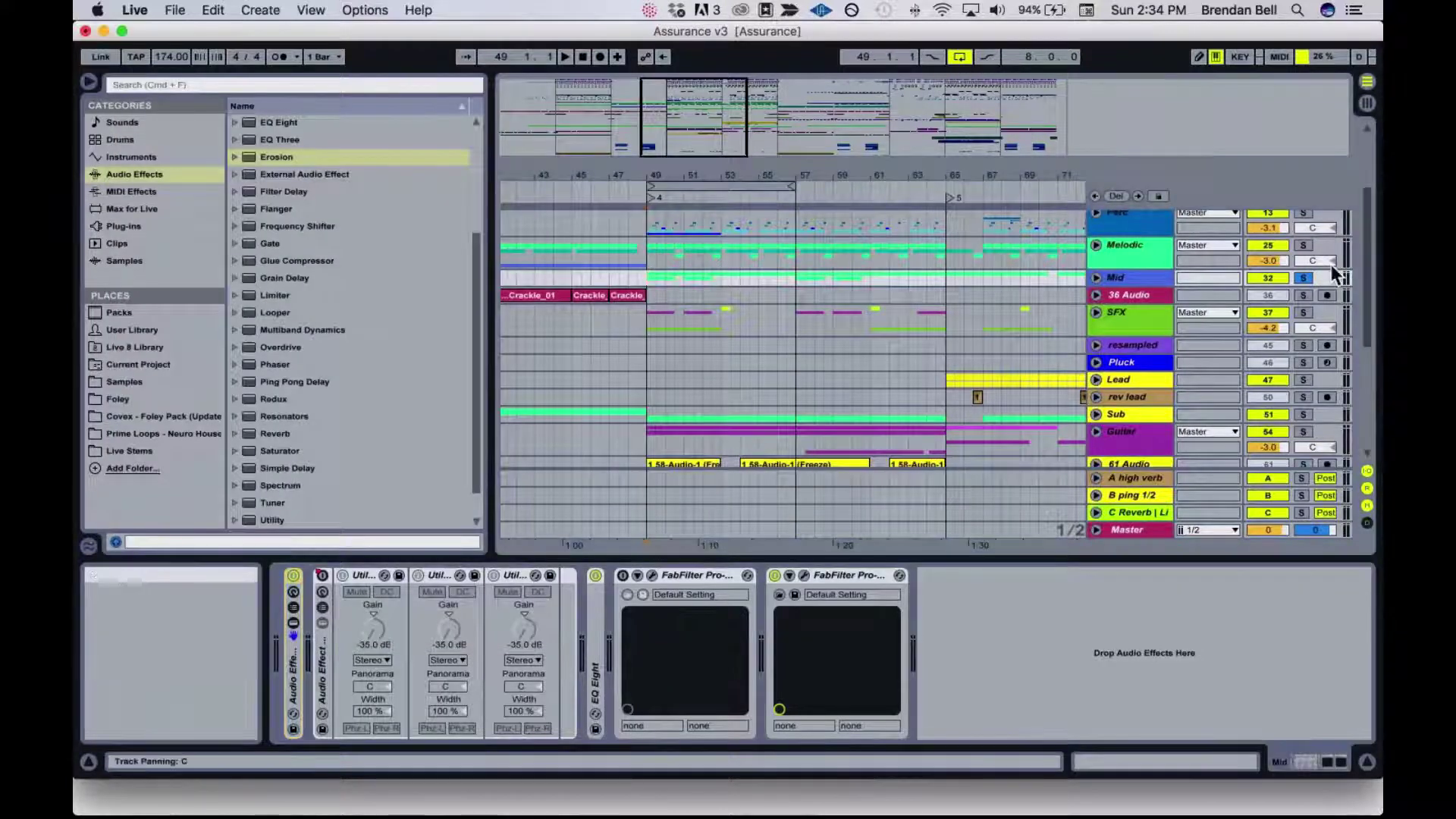
- Play the soloed Mid group briefly from bar 49, stop playback, and return the insert mark to bar 49
key(space)
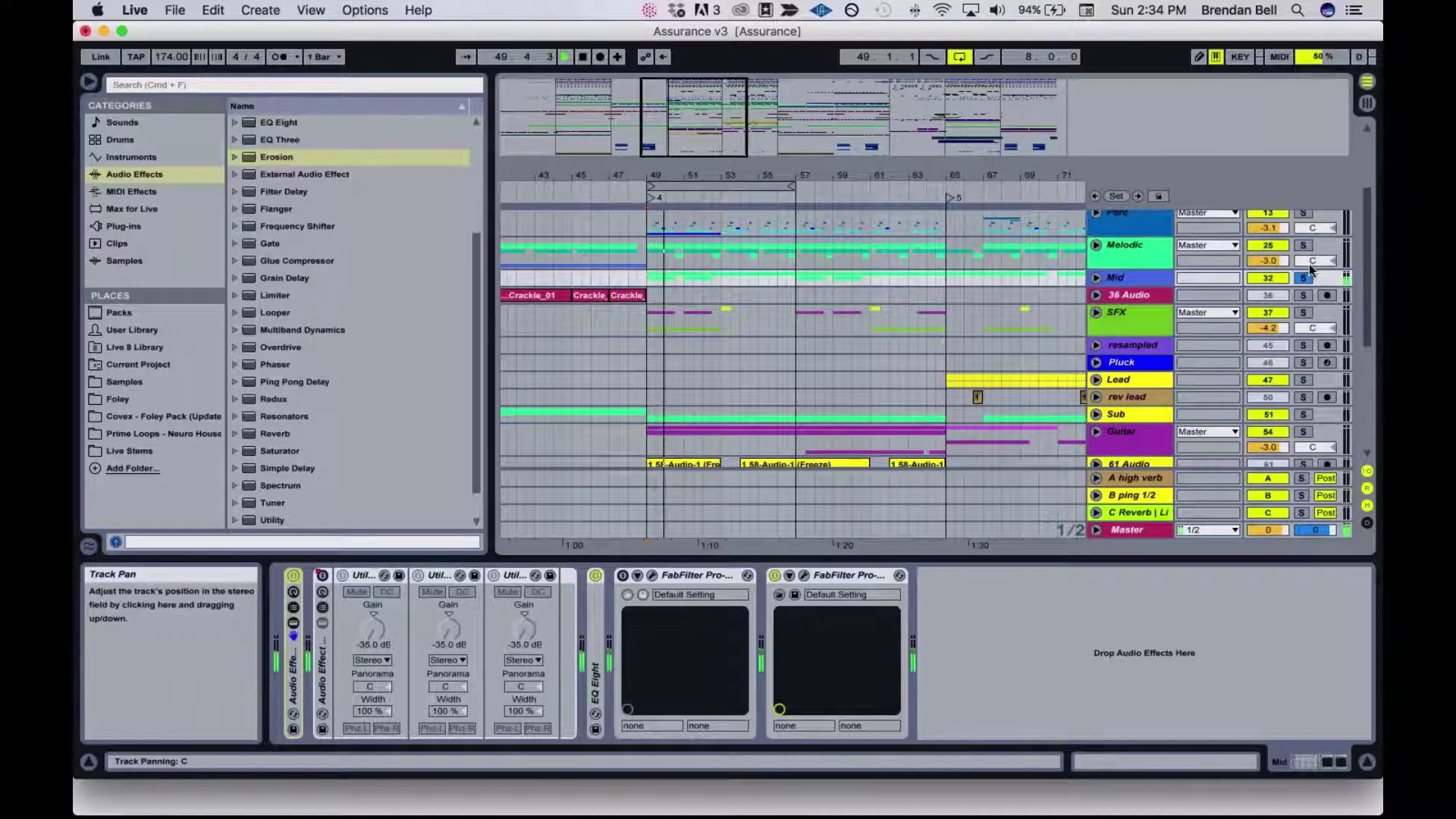
key(space)
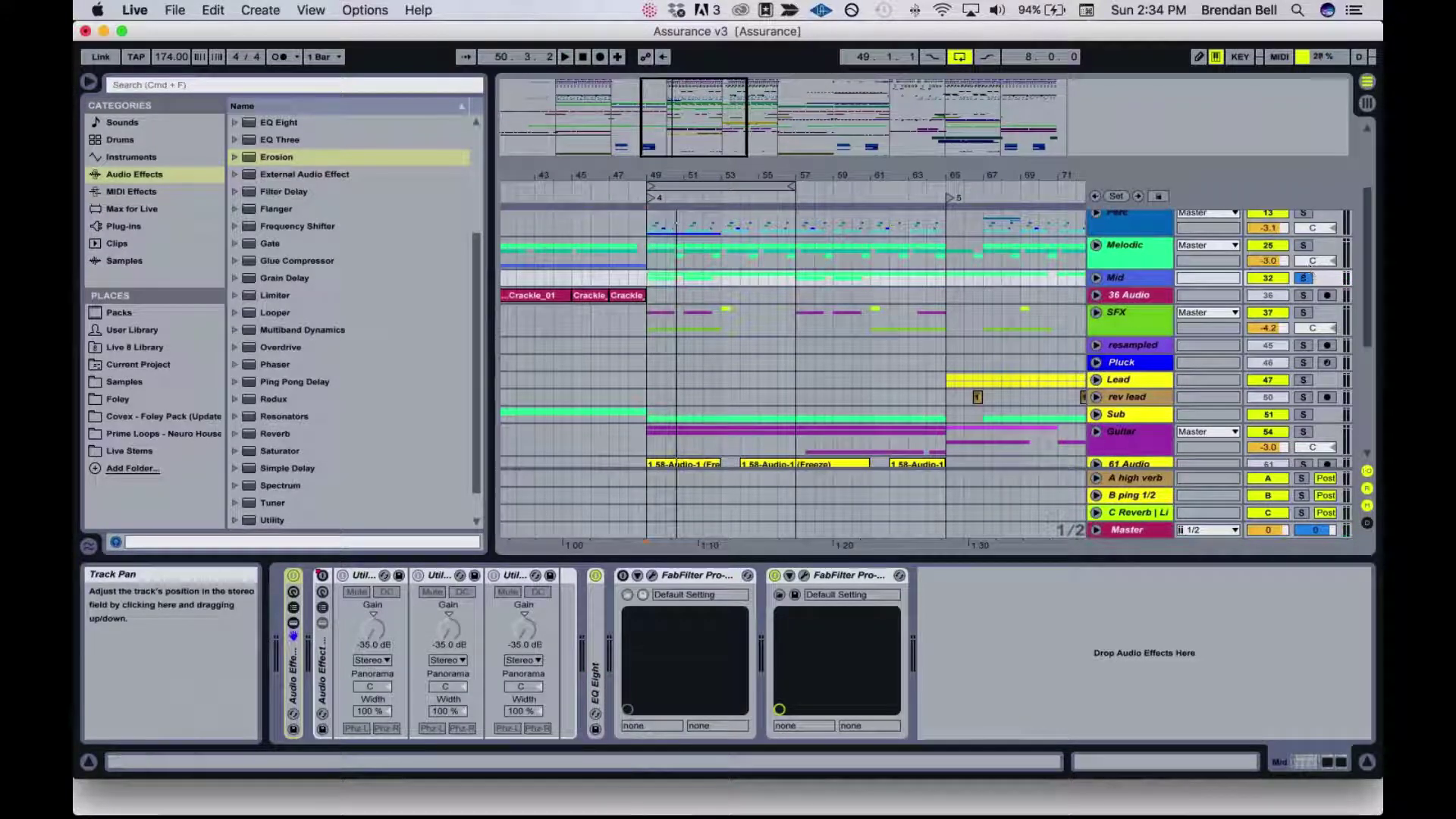
click(649, 289)
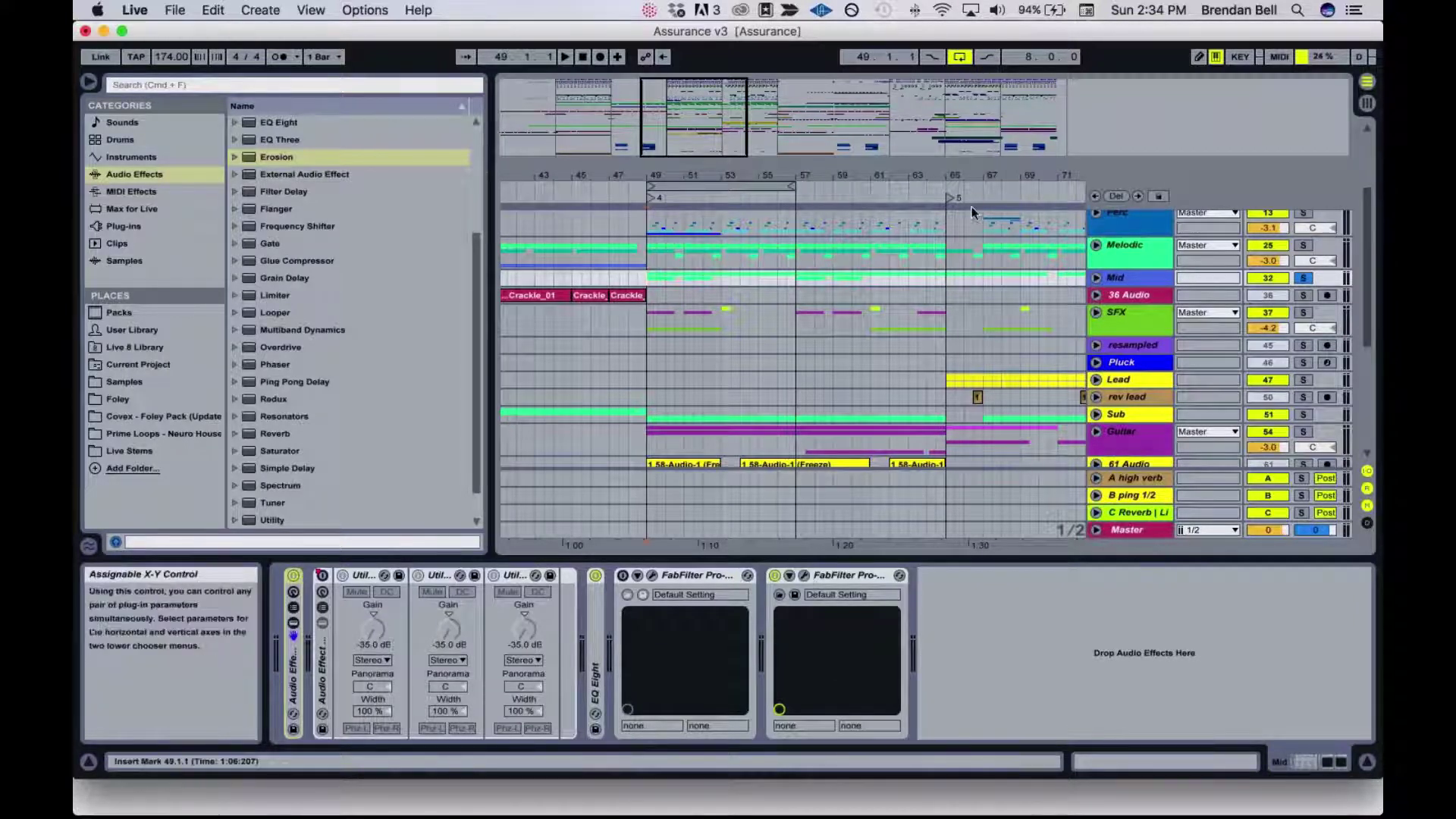
- Select the Guitar group to show its effects chain, and solo the group
scroll(763, 281, up, 1)
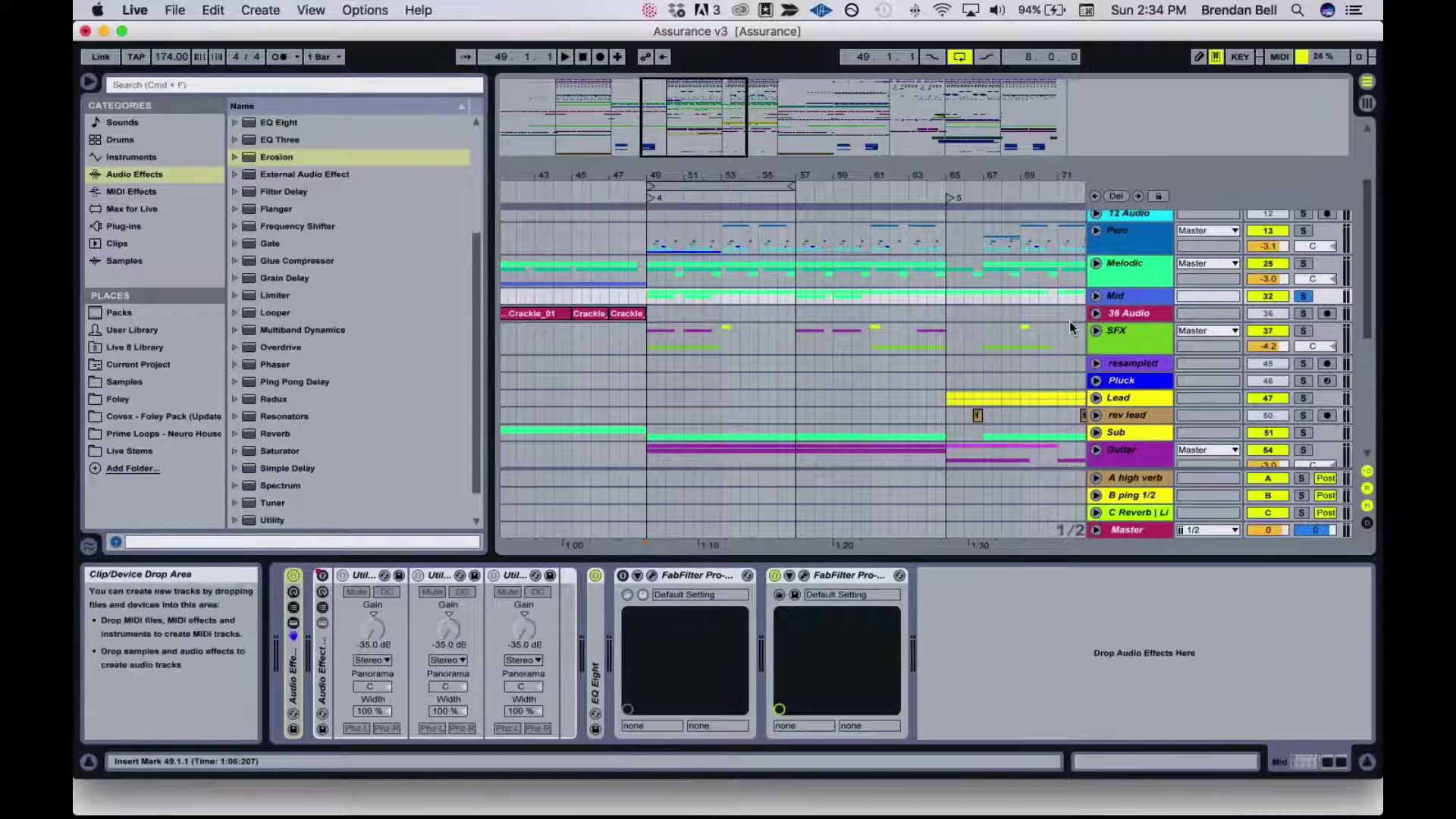
scroll(1069, 321, down, 5)
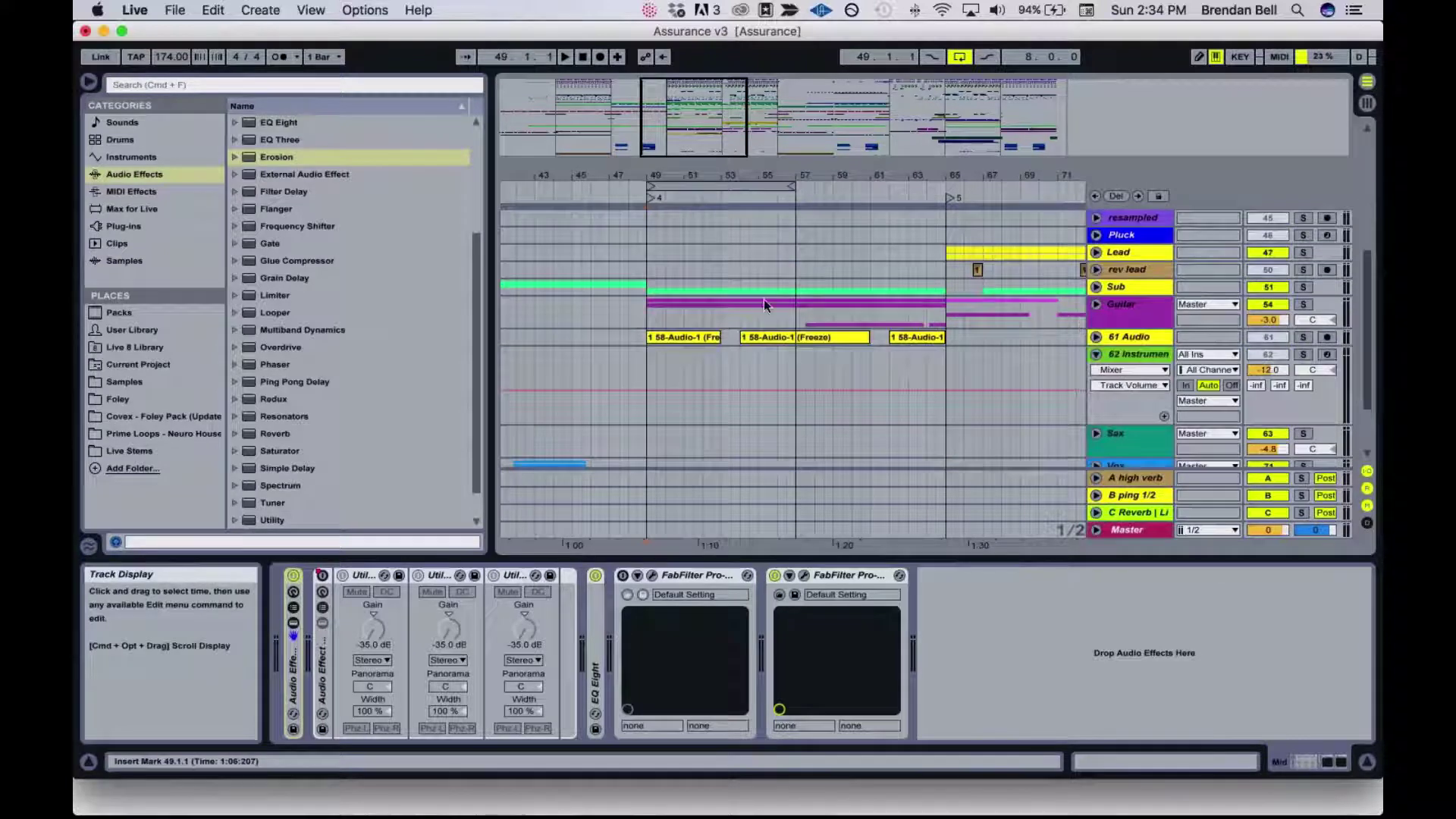
click(1138, 313)
click(1138, 311)
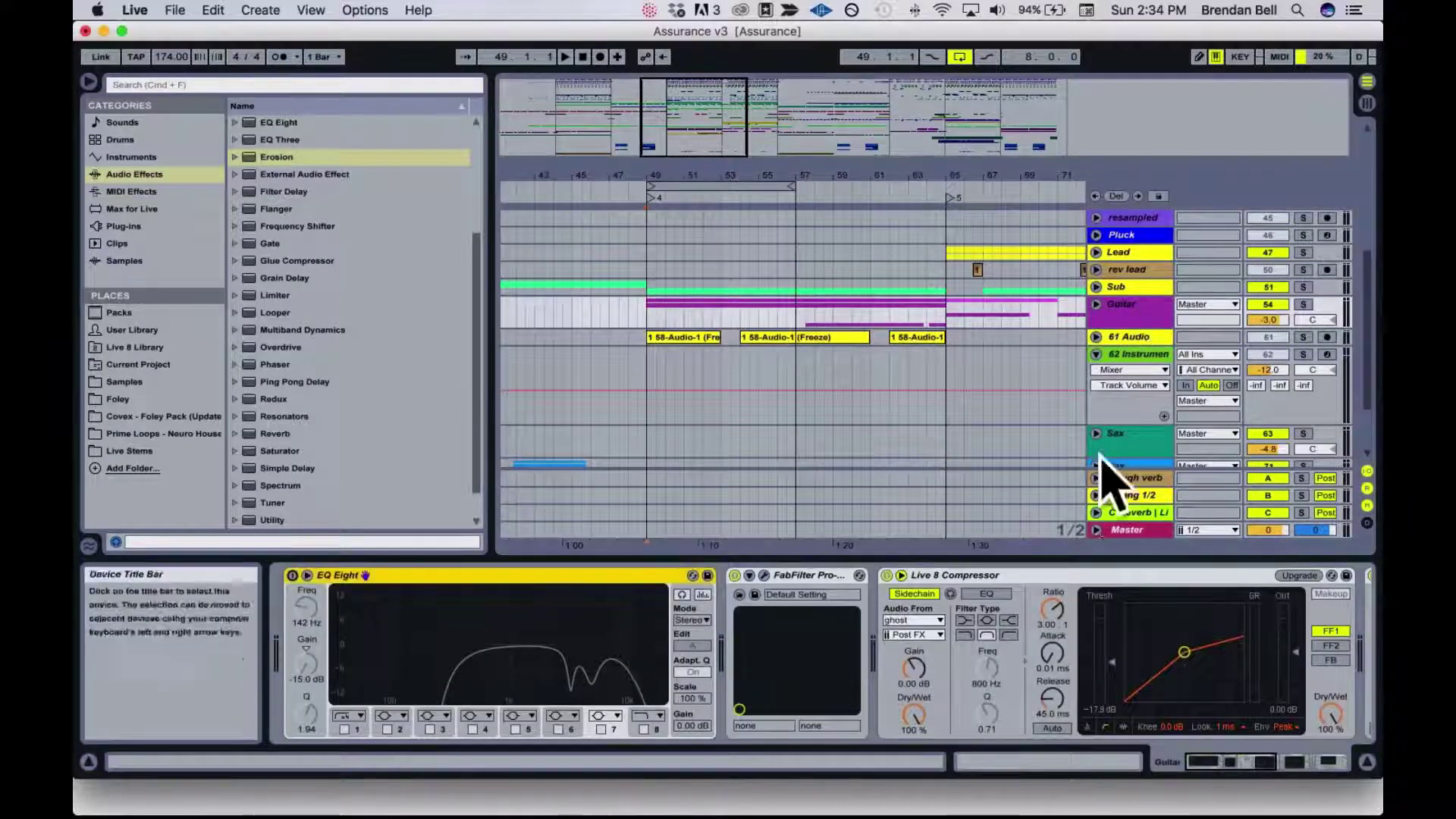
scroll(937, 622, right, 5)
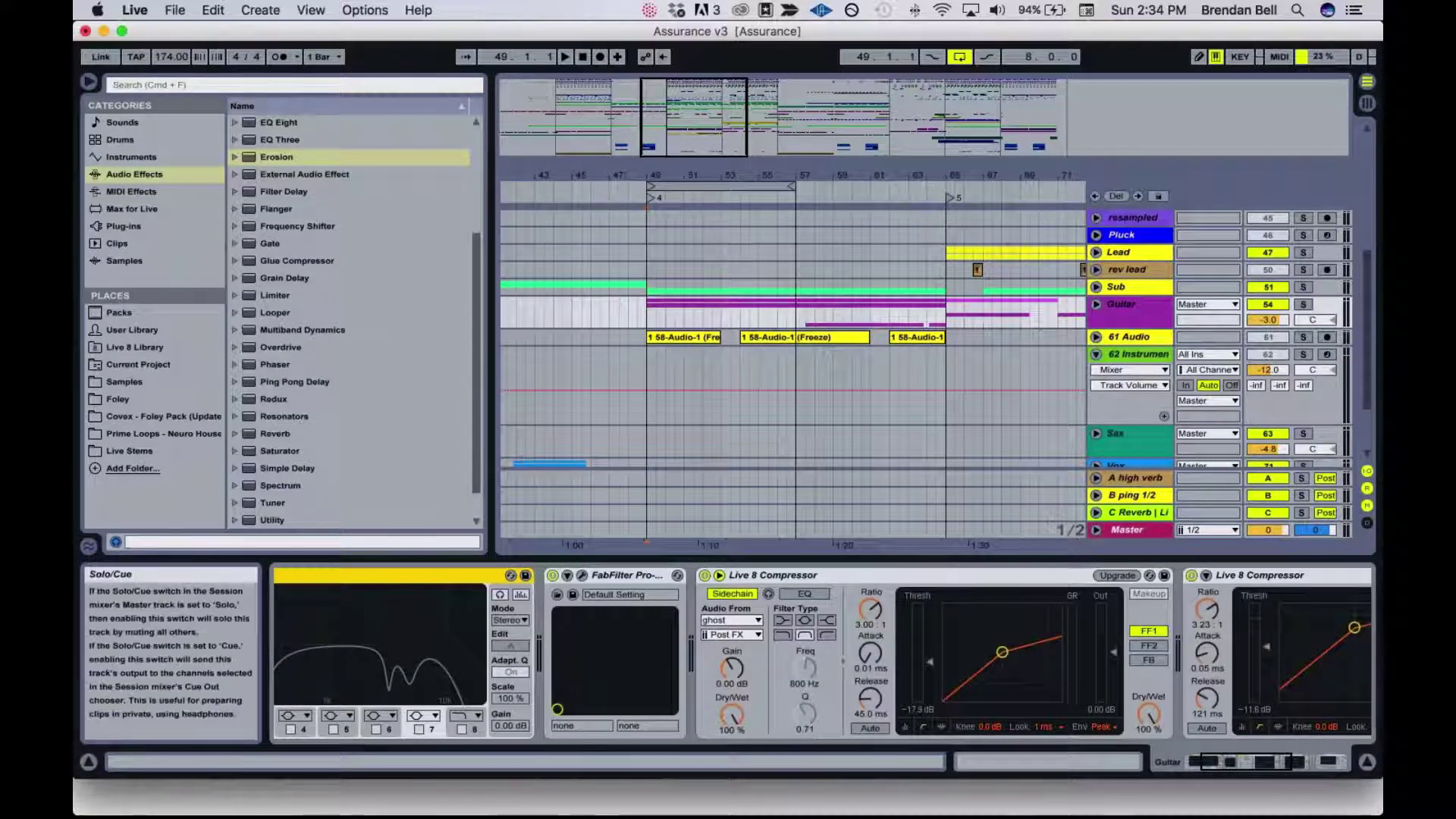
click(1304, 304)
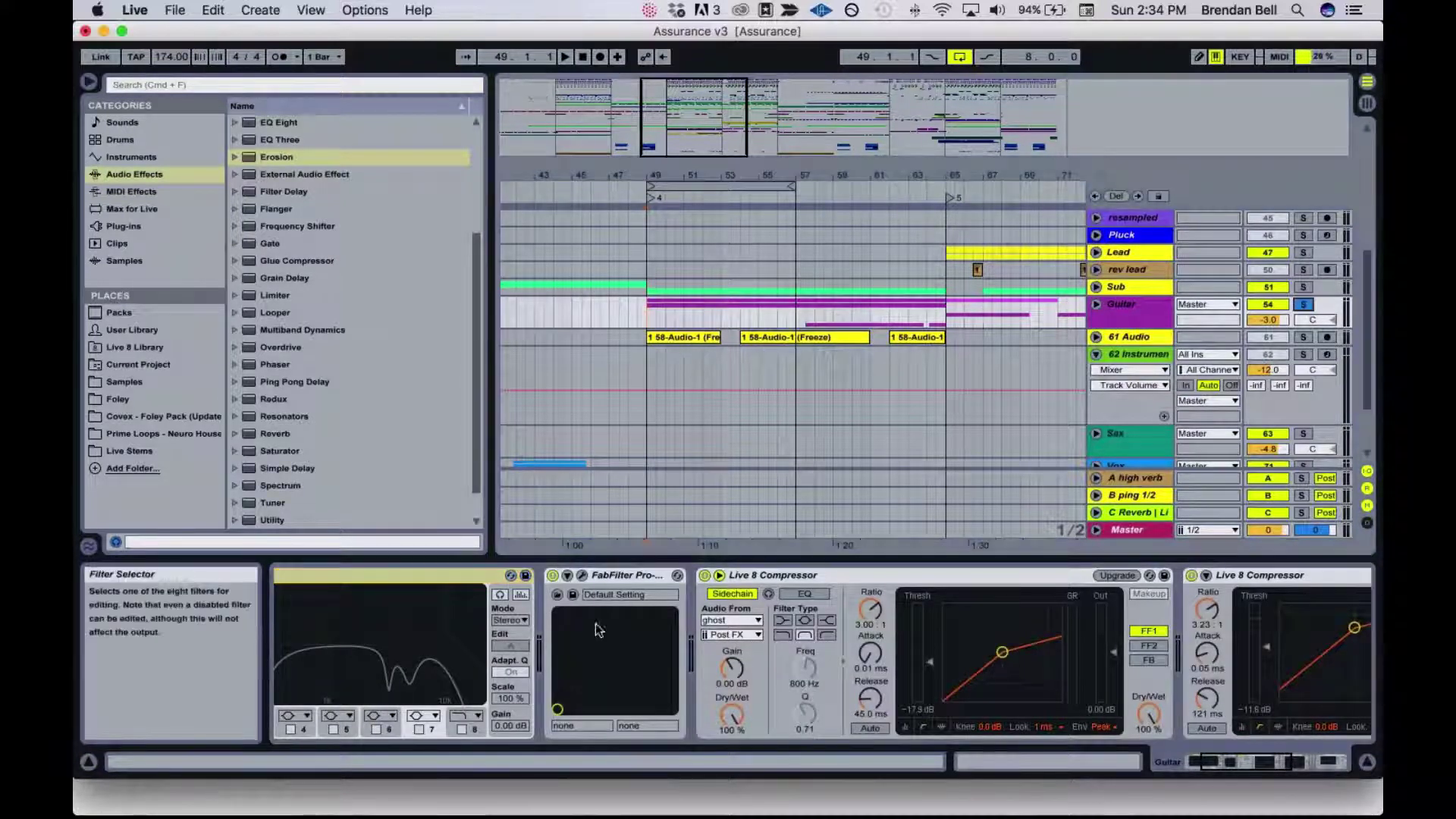
- Inspect the cut and bell bands in the Guitar group's FabFilter Pro-Q 2, and close its window
click(582, 576)
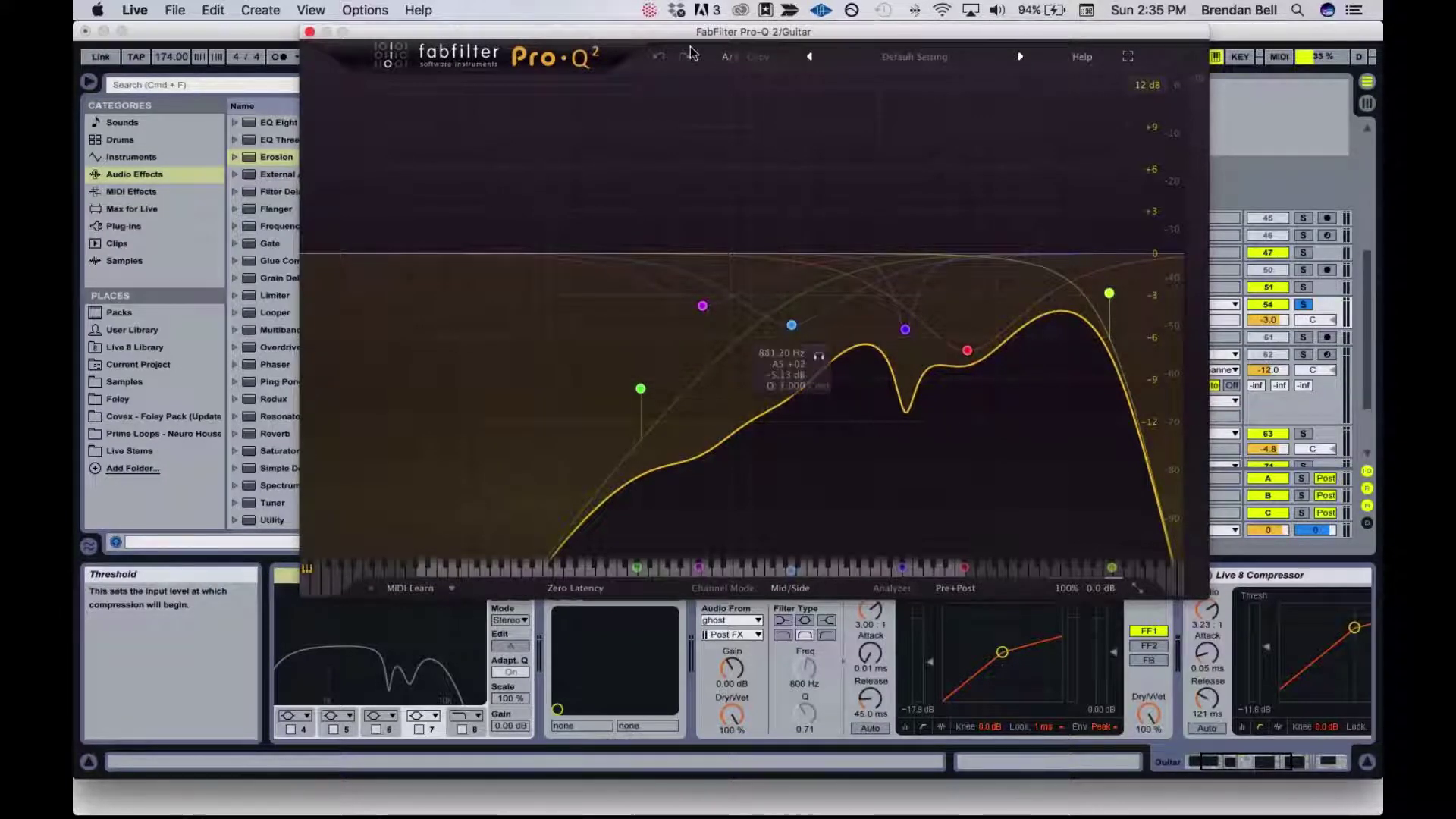
mouse_move(652, 33)
mouse_down()
mouse_move(638, 52)
mouse_move(638, 36)
mouse_up()
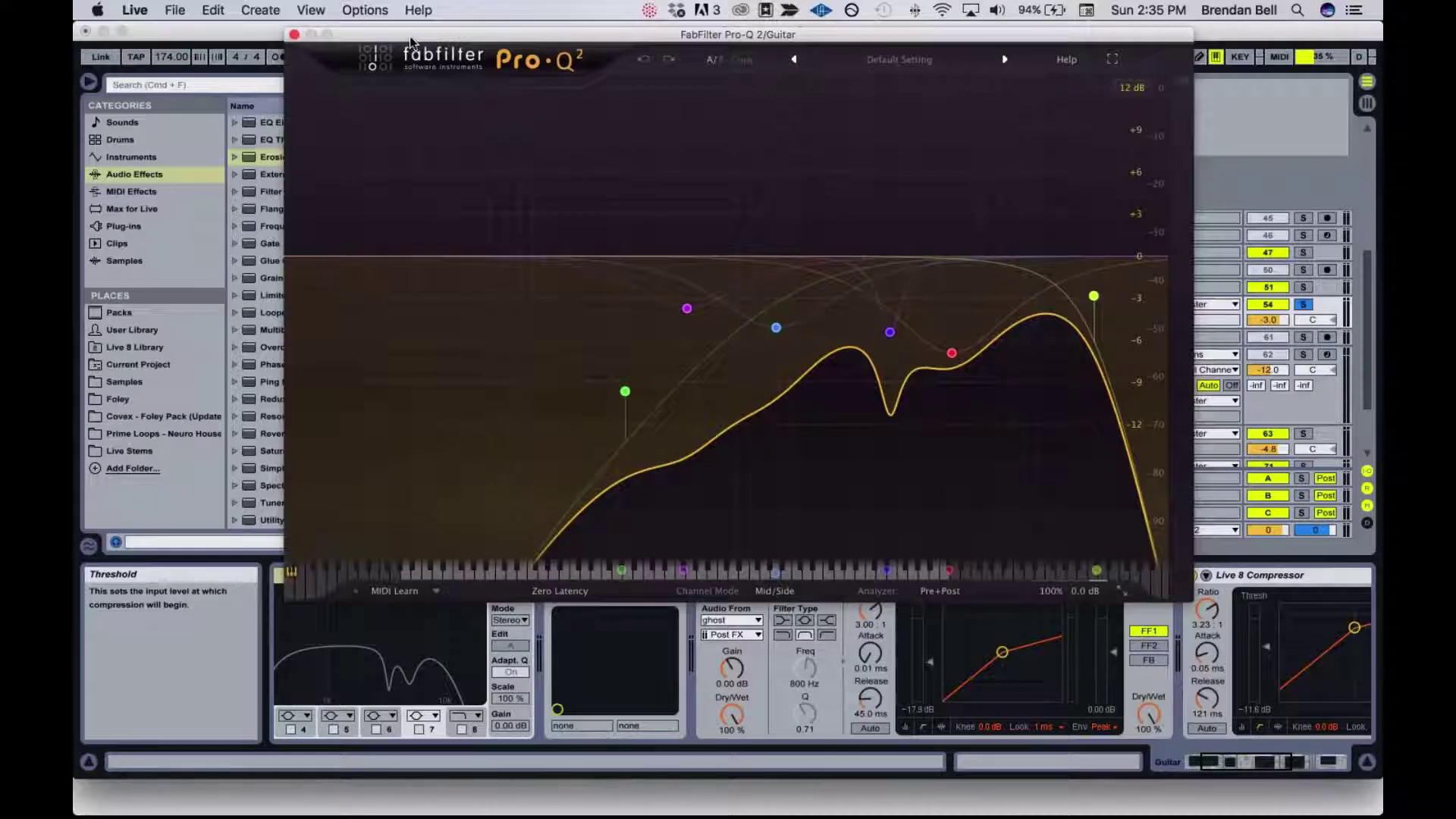
drag(296, 36, 288, 33)
click(288, 33)
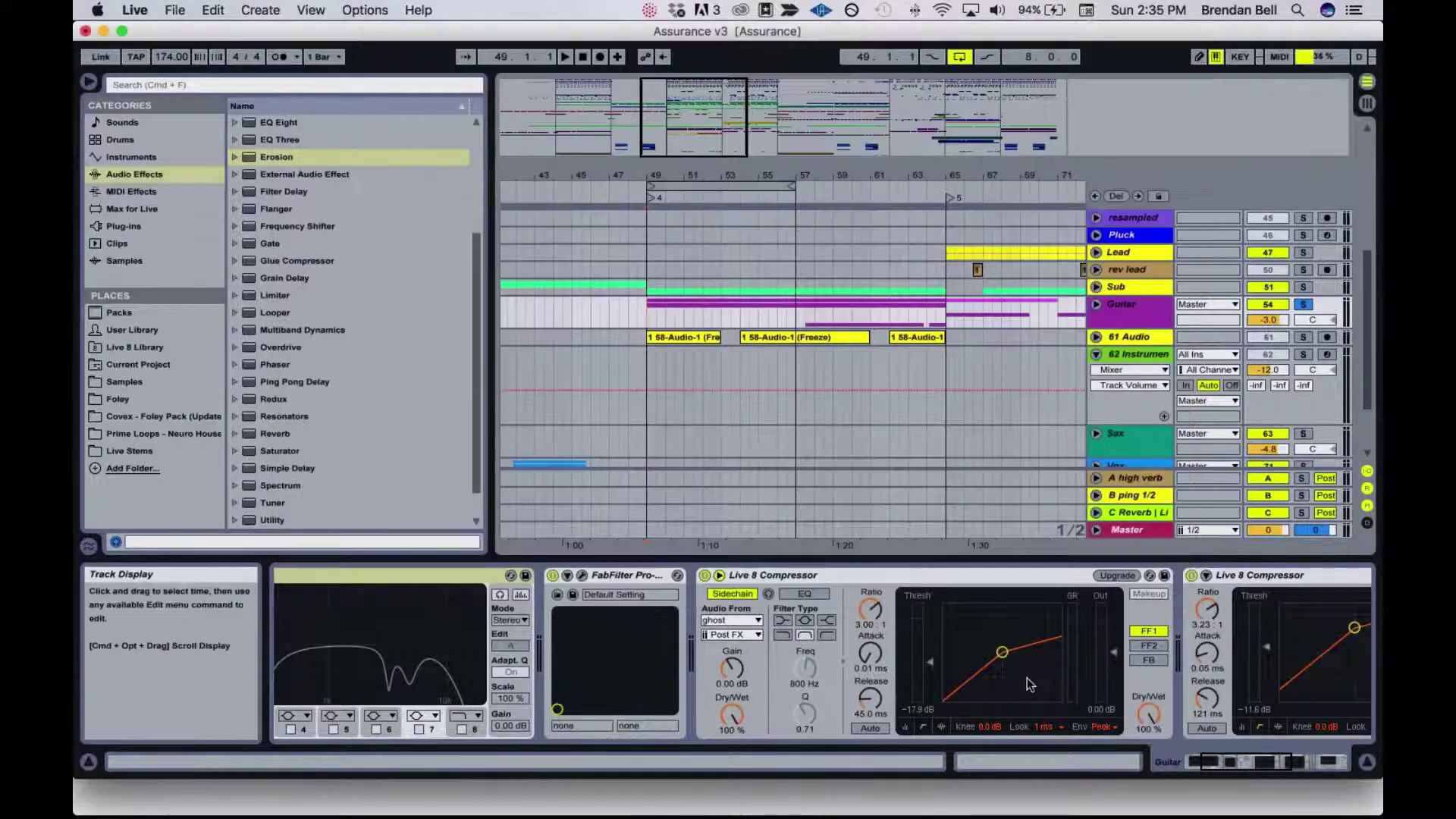
- Examine the Guitar group's whole effects chain, from EQ Eight through the sidechained compressors to Auto Filter
scroll(1031, 685, right, 5)
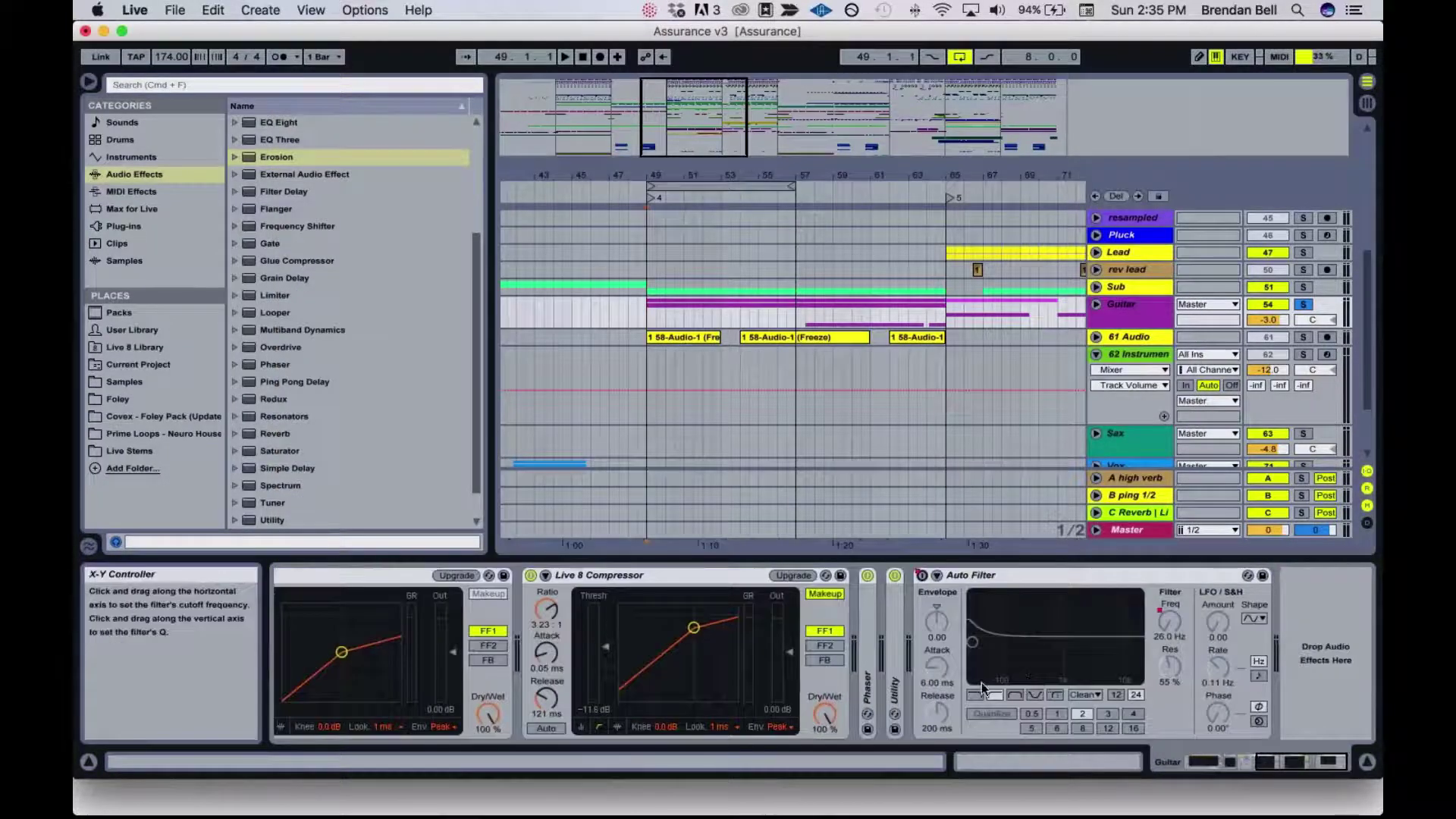
scroll(981, 683, left, 10)
scroll(986, 686, right, 8)
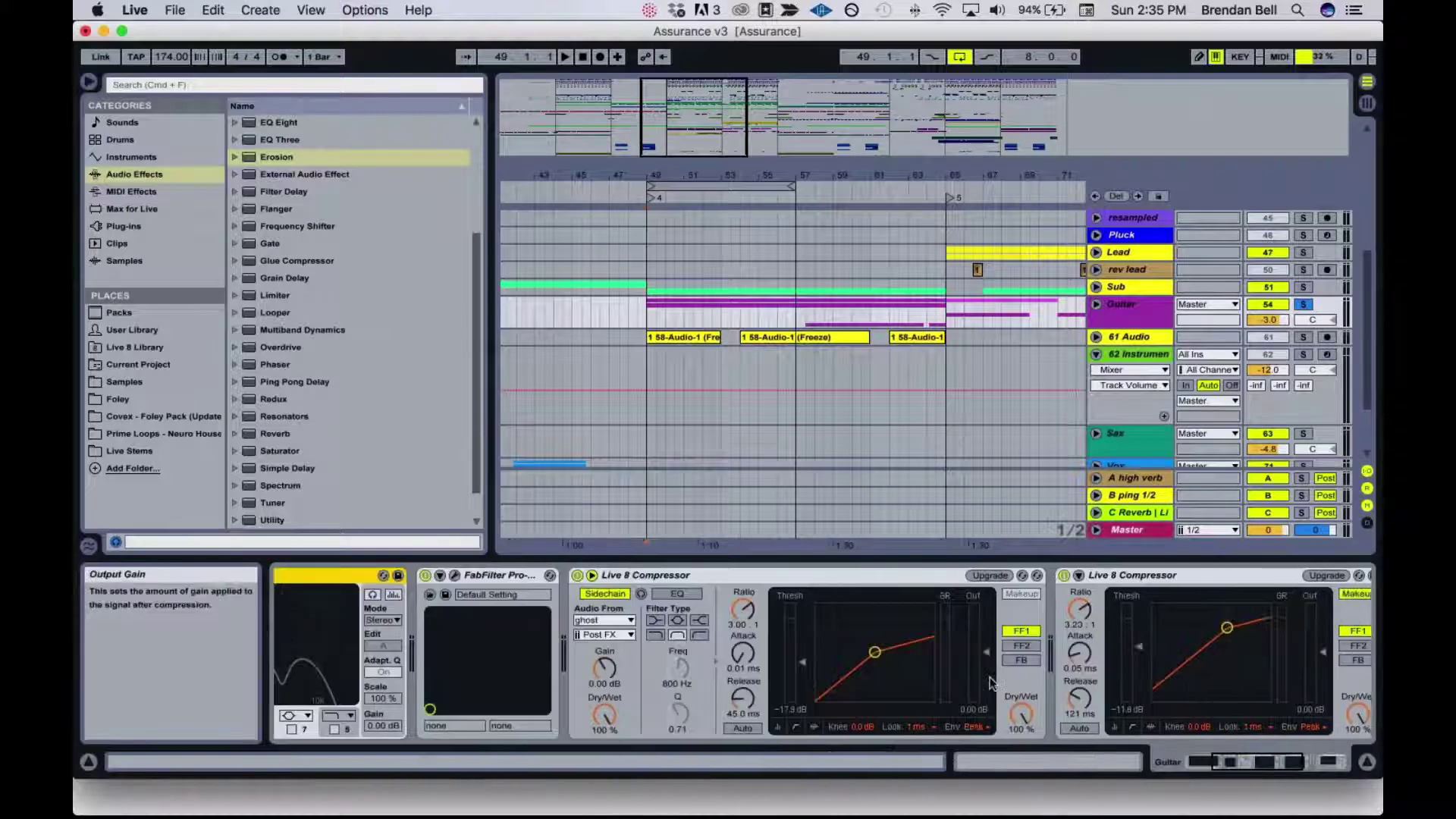
scroll(994, 676, right, 5)
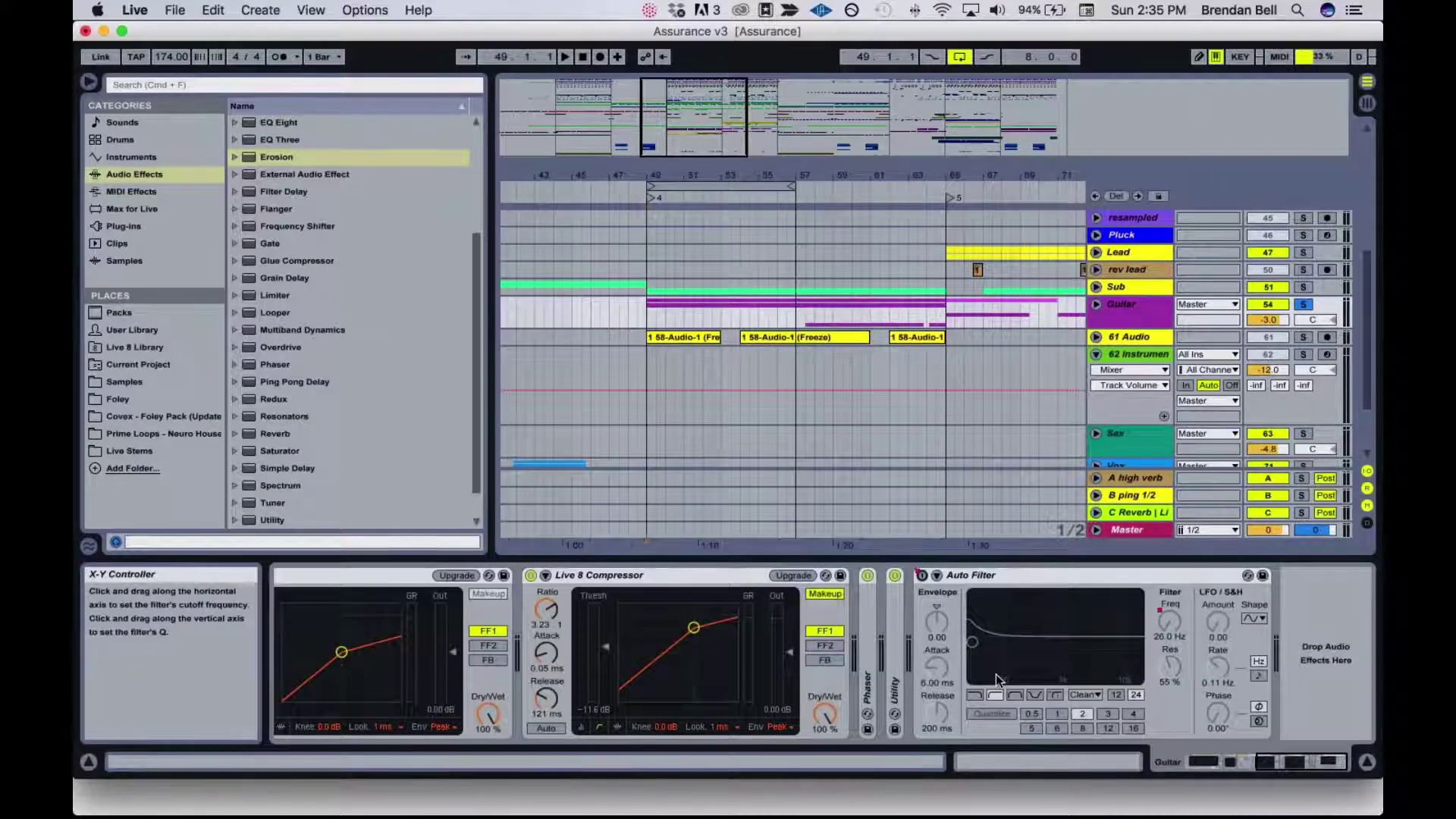
scroll(995, 675, left, 10)
scroll(724, 342, left, 10)
scroll(722, 341, right, 10)
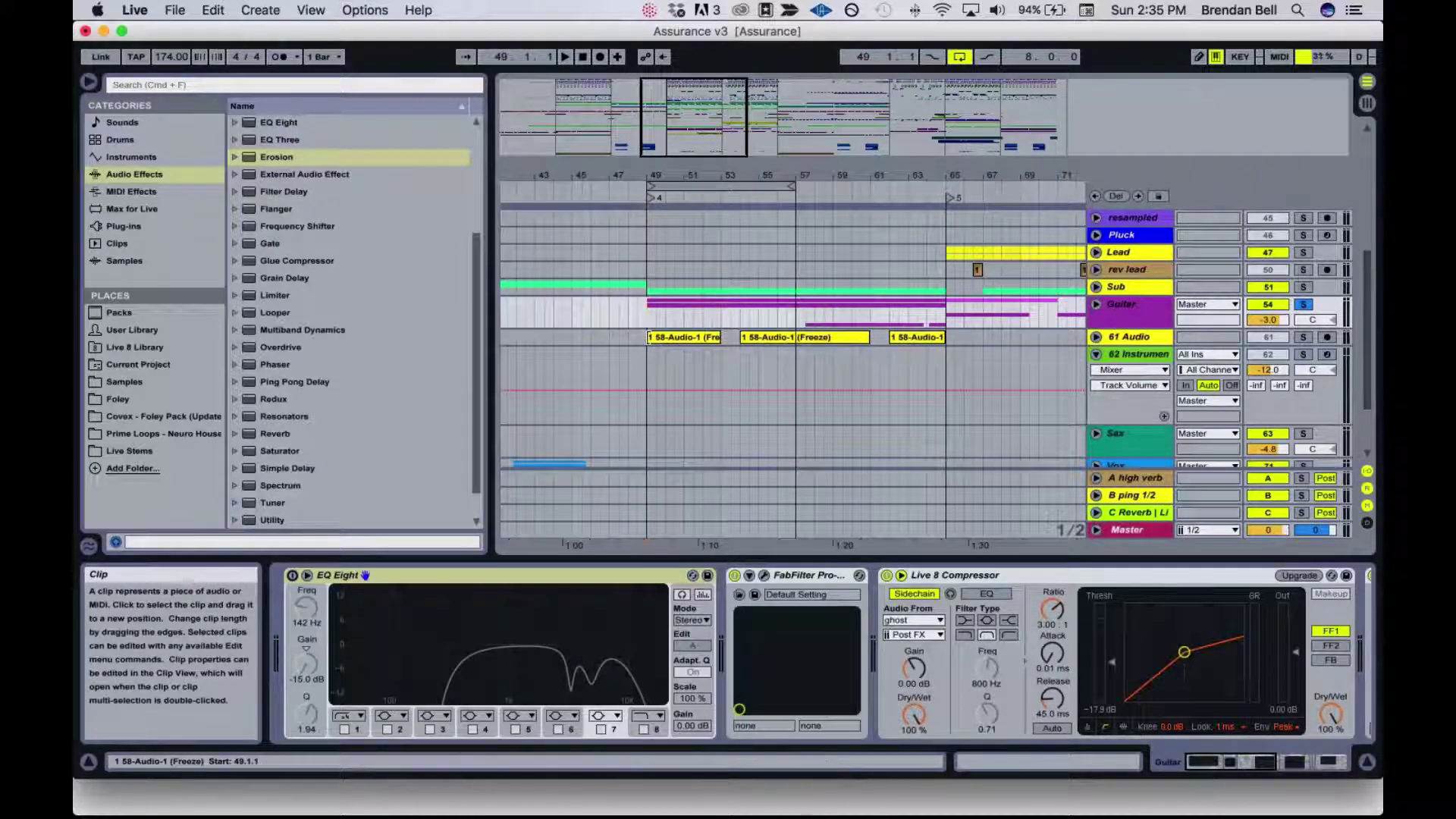
- Check the effects on the 61 Audio track and return to the Melodic group at bar 49
click(650, 337)
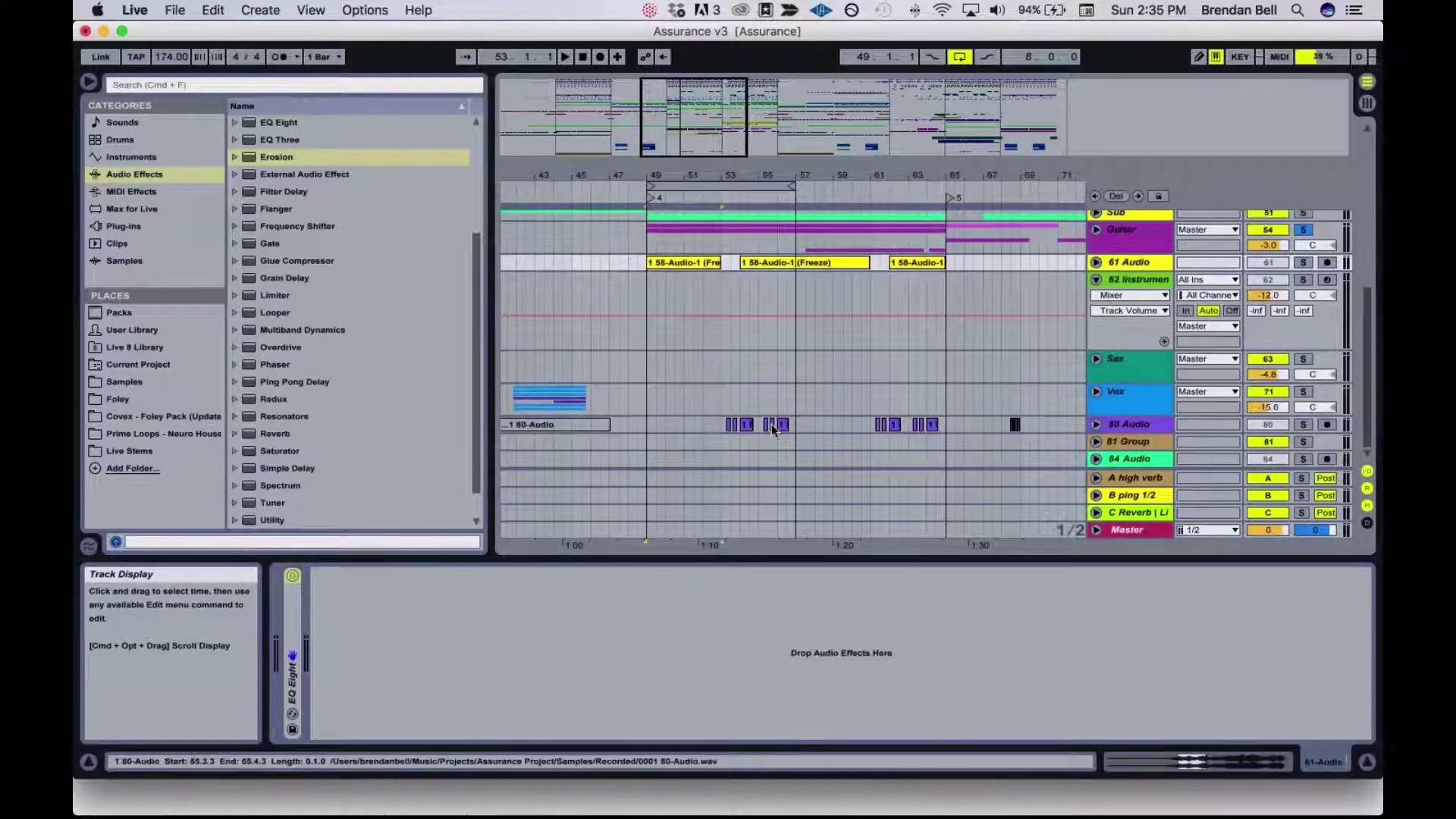
scroll(772, 430, up, 5)
scroll(772, 430, up, 3)
click(641, 361)
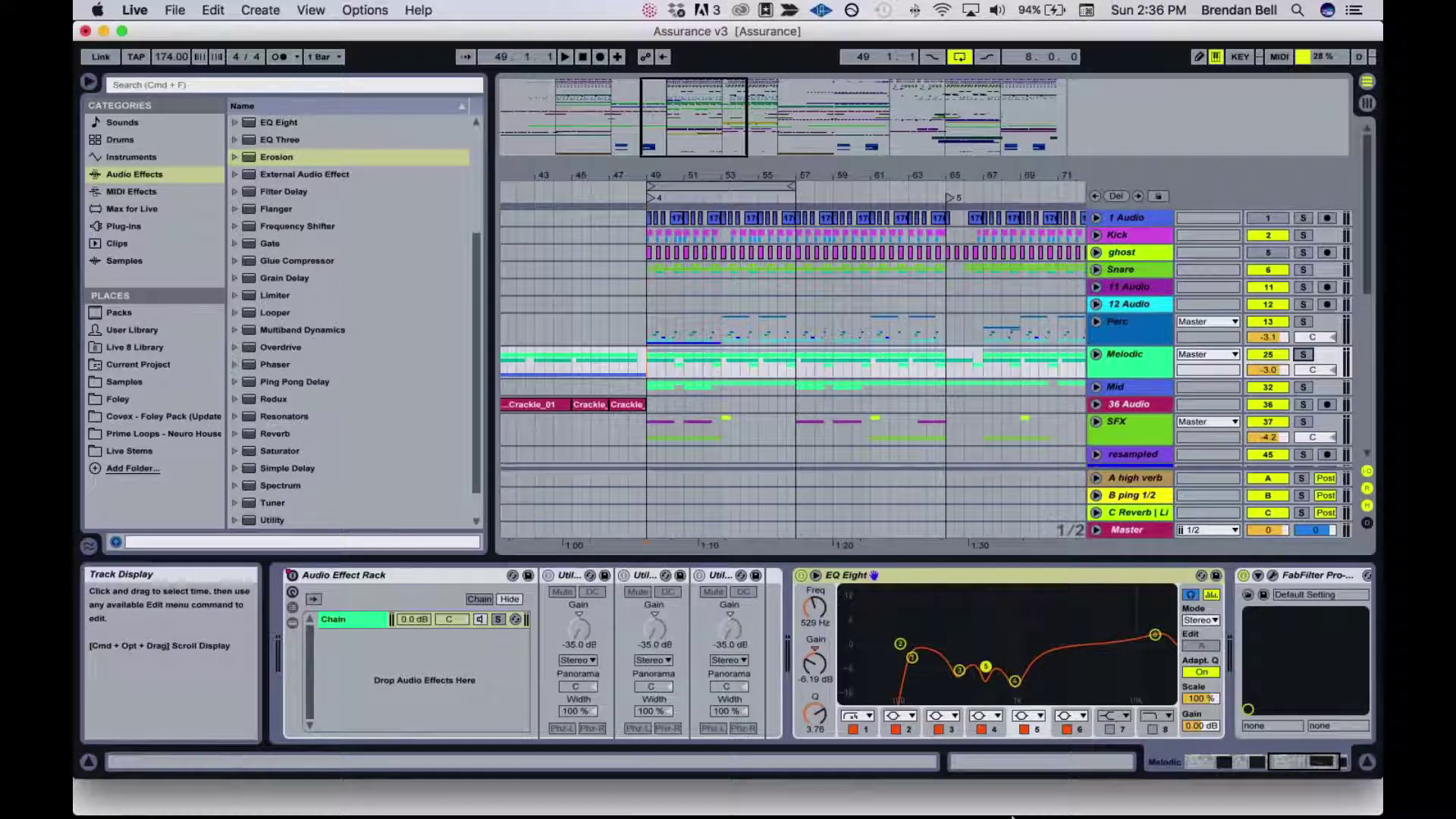
- Hide the device view to enlarge the arrangement, and look over the tracks from 1 Audio to Vox
mouse_move(1012, 817)
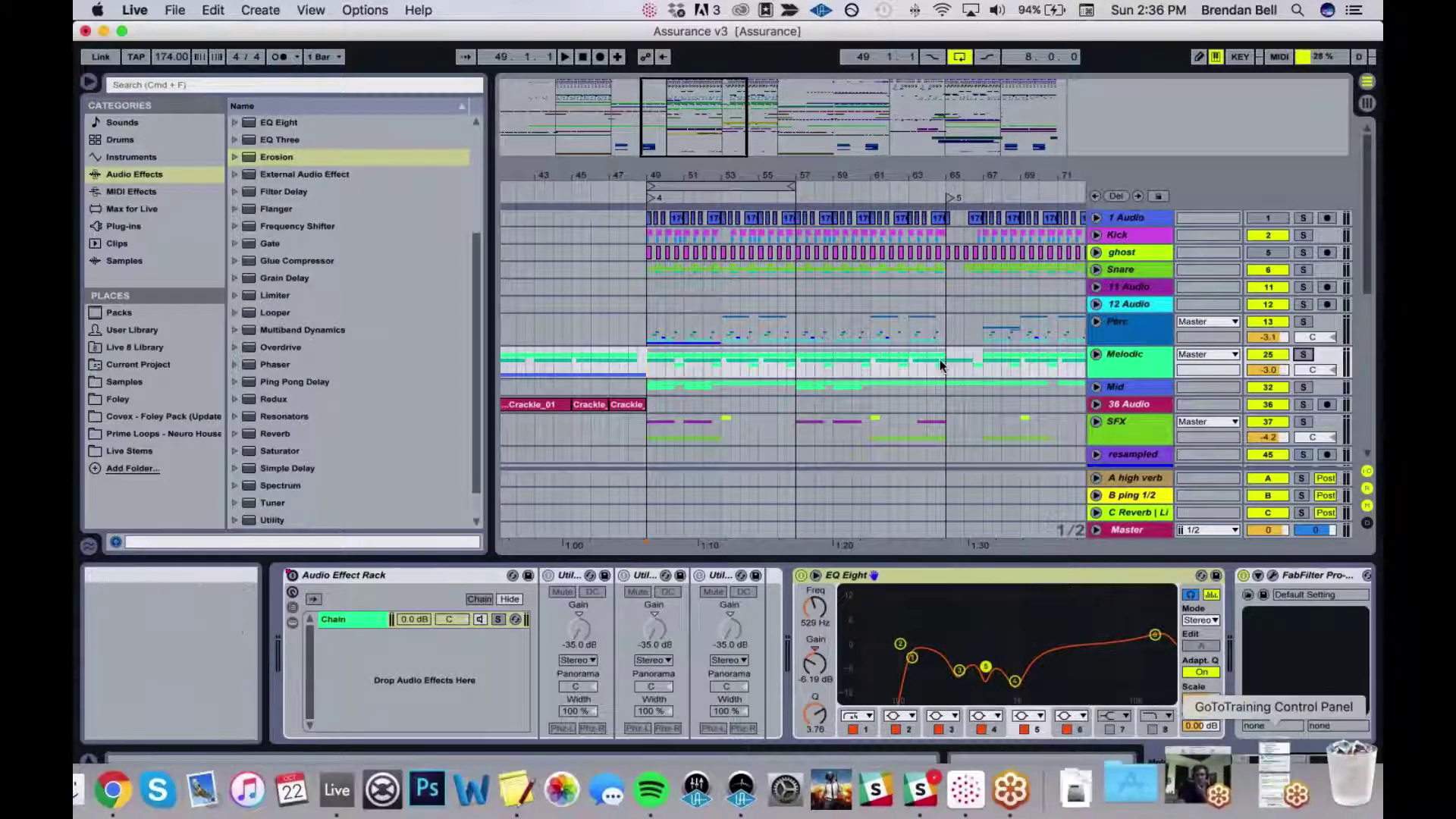
scroll(874, 392, down, 1)
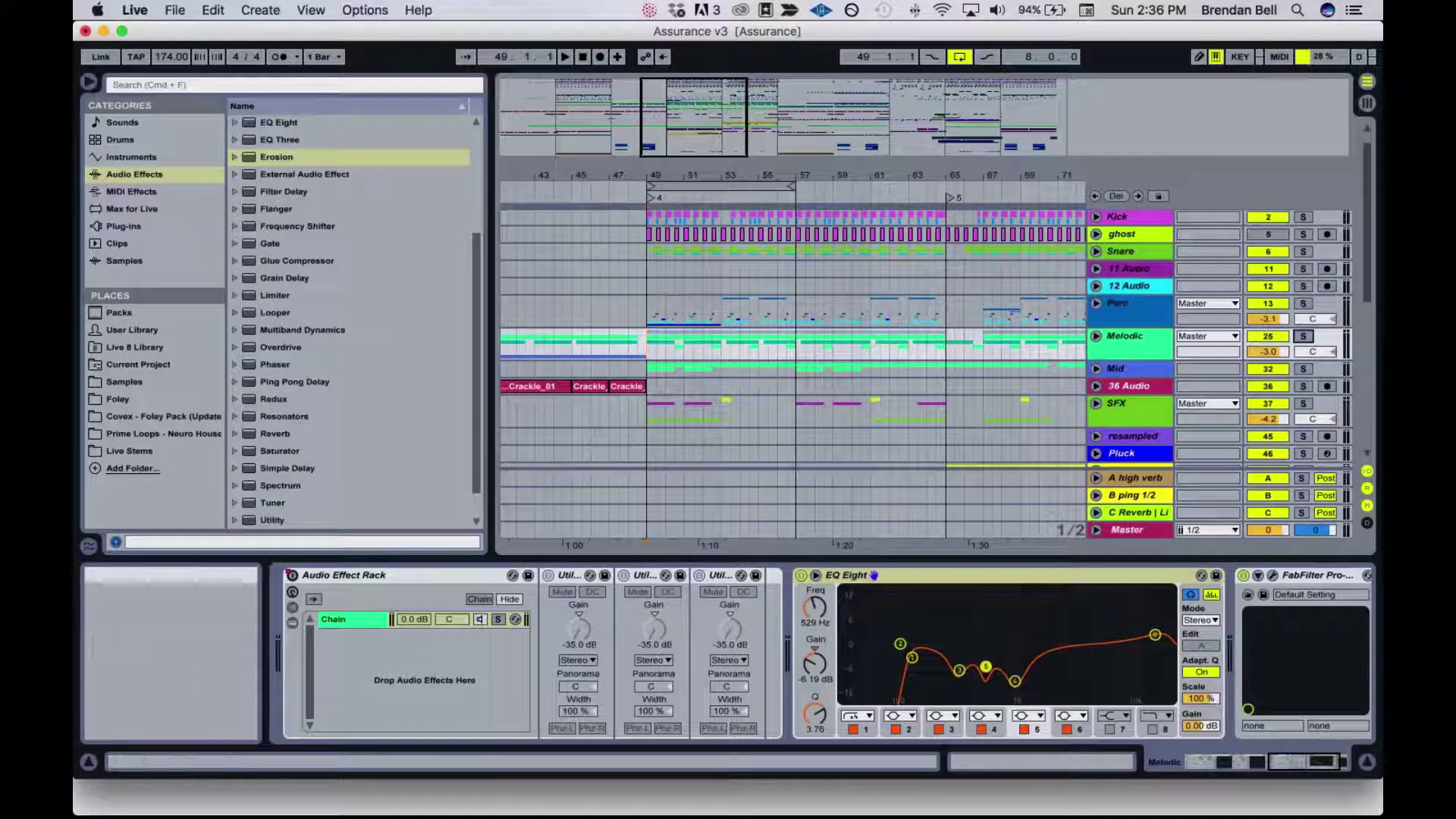
key(super+alt+l)
scroll(874, 392, down, 4)
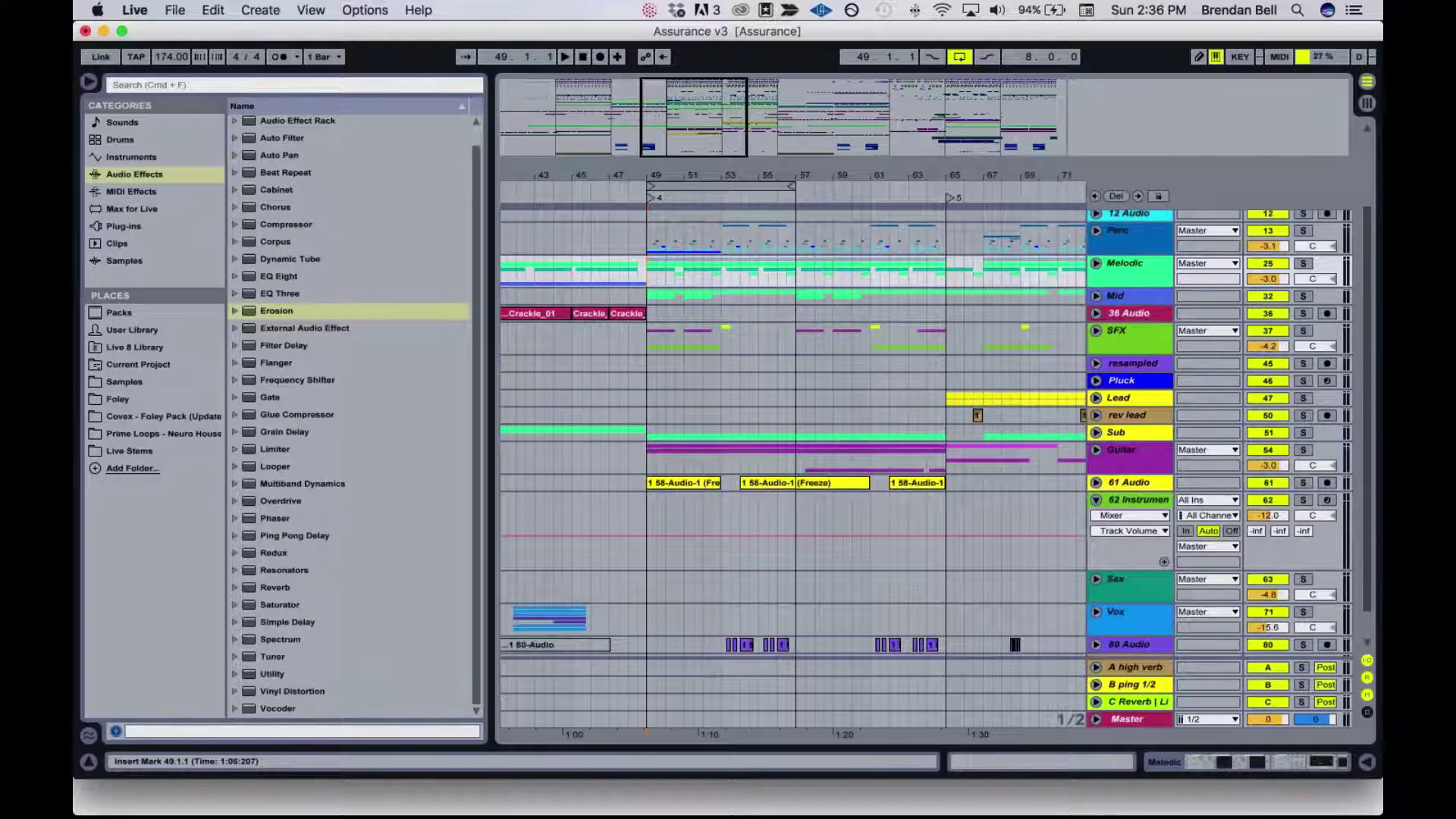
scroll(864, 512, up, 5)
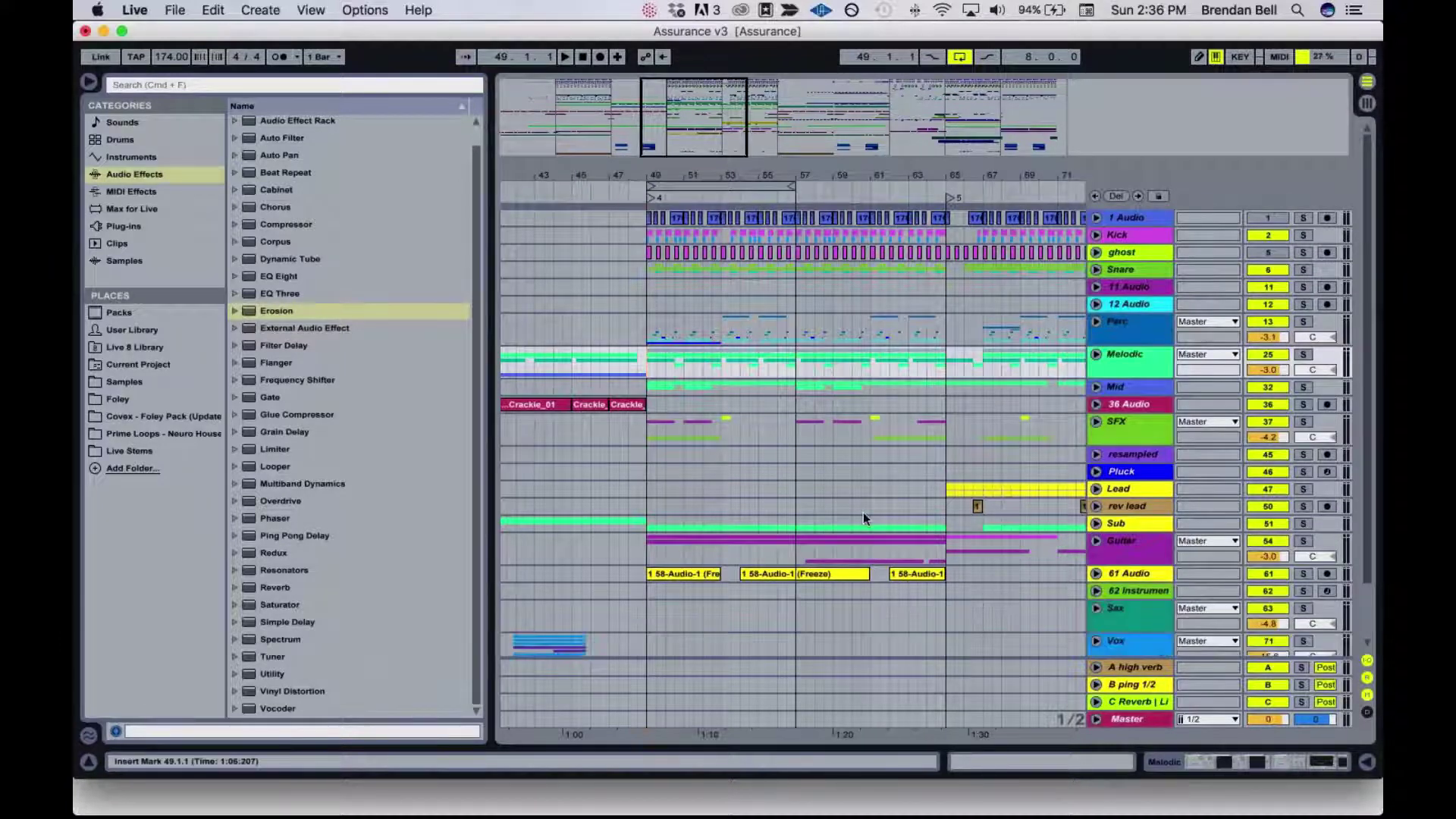
scroll(863, 512, right, 2)
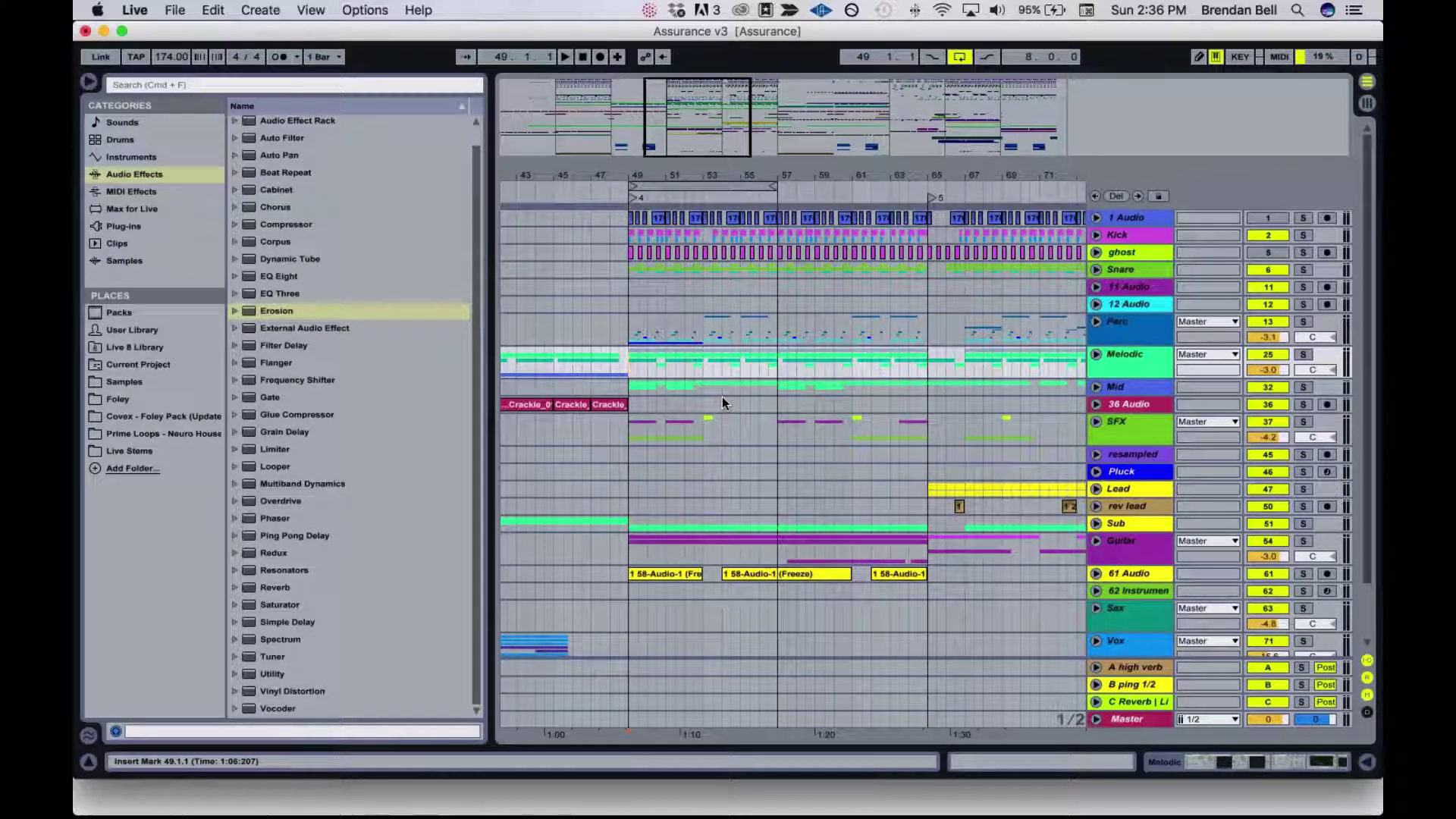
- Place the insert mark at bar 49 on the SFX group and look over the tracks around it
scroll(628, 375, down, 3)
click(628, 374)
scroll(645, 375, up, 3)
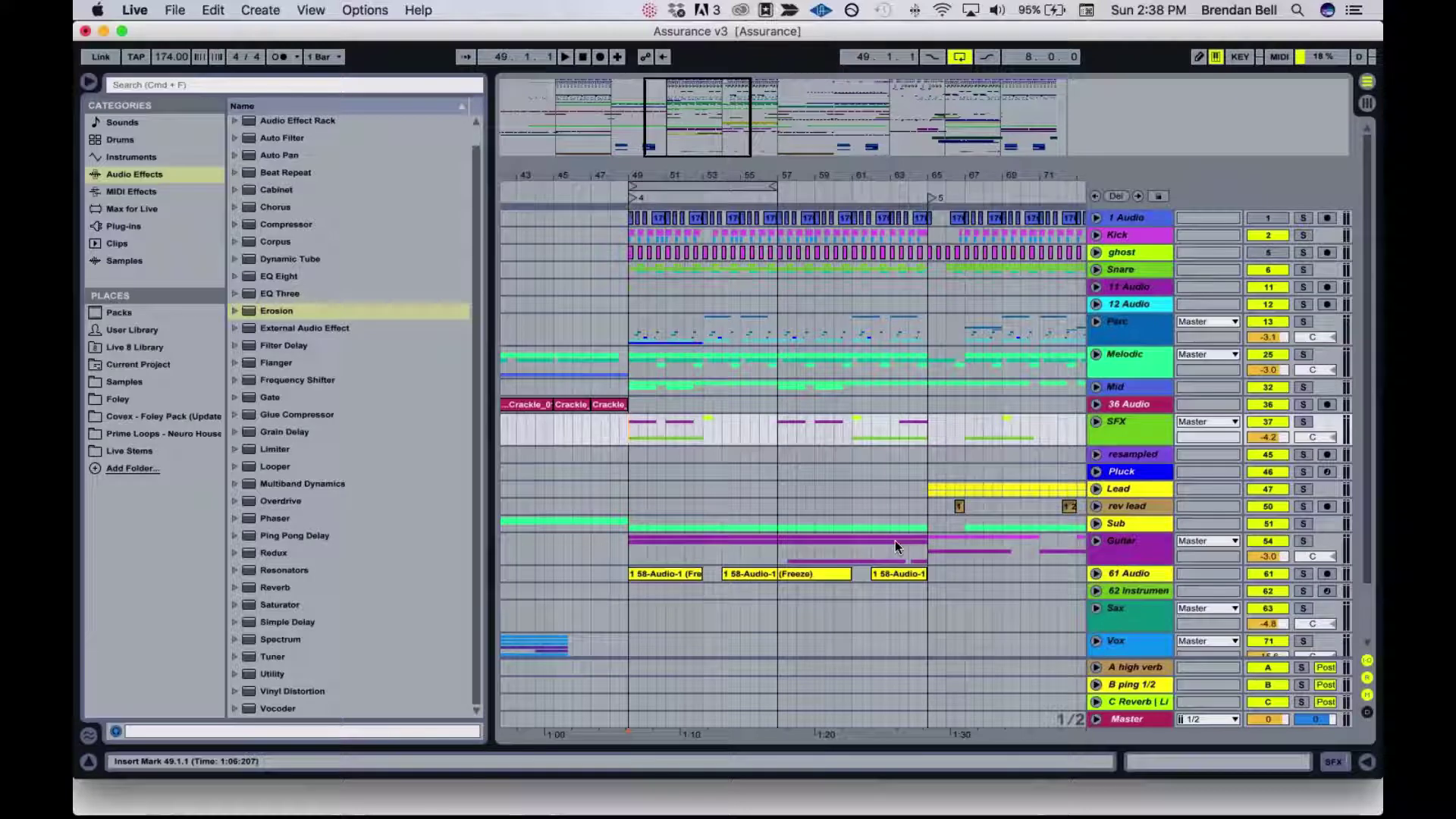
scroll(902, 546, down, 3)
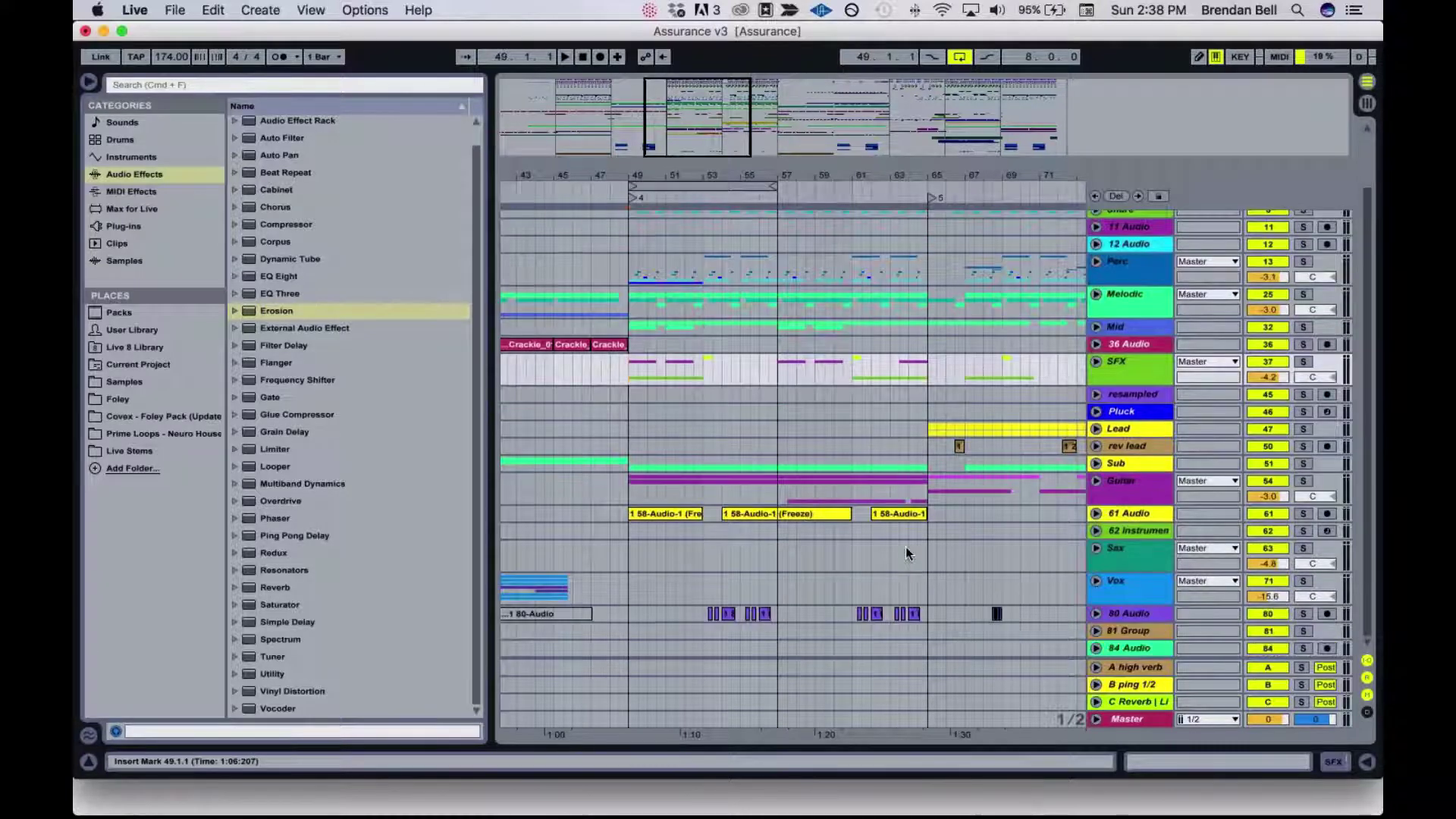
scroll(906, 547, up, 3)
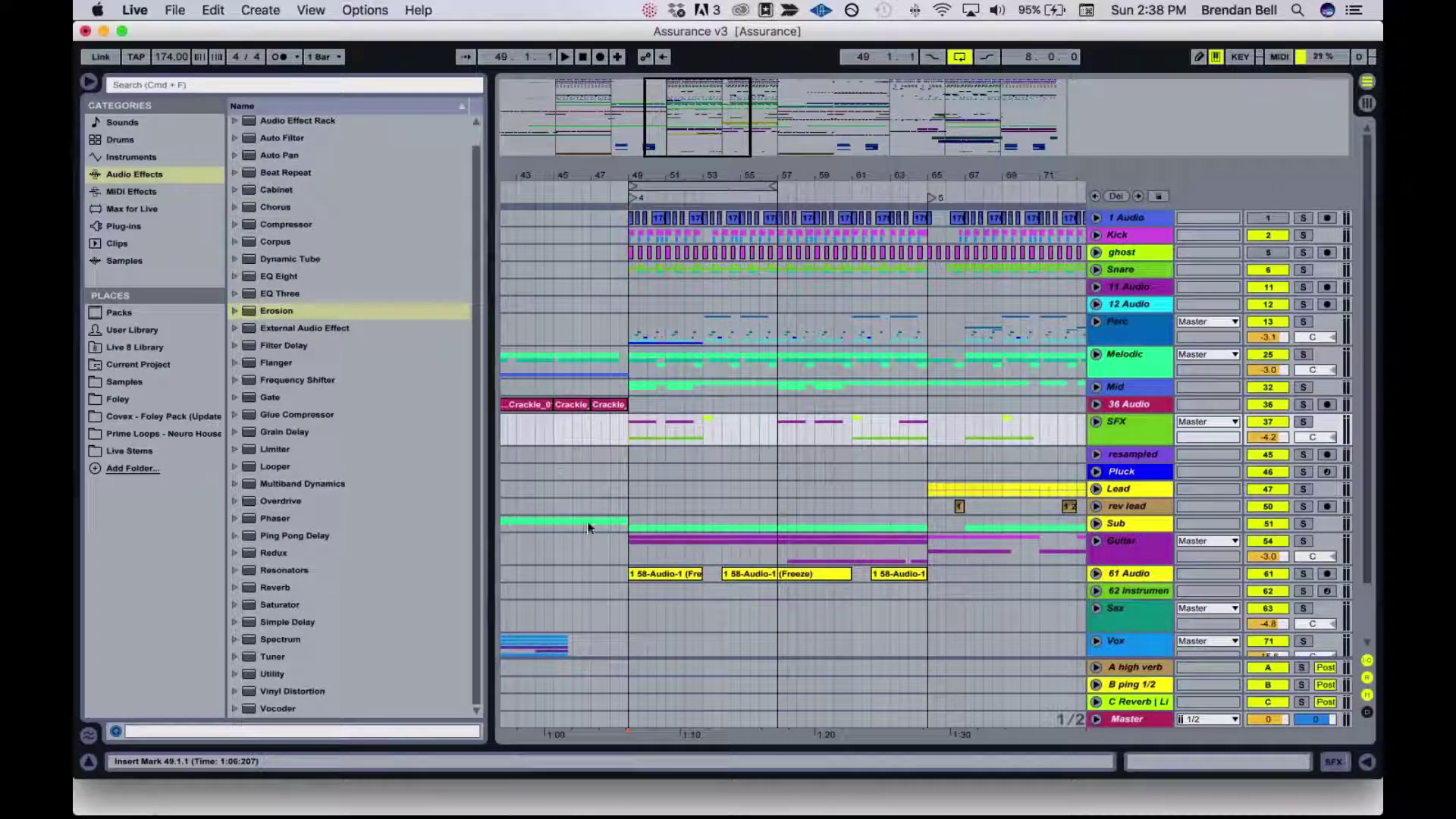
- Return to the Live set and zoom the arrangement out to span roughly bars 37 to 81
mouse_move(948, 804)
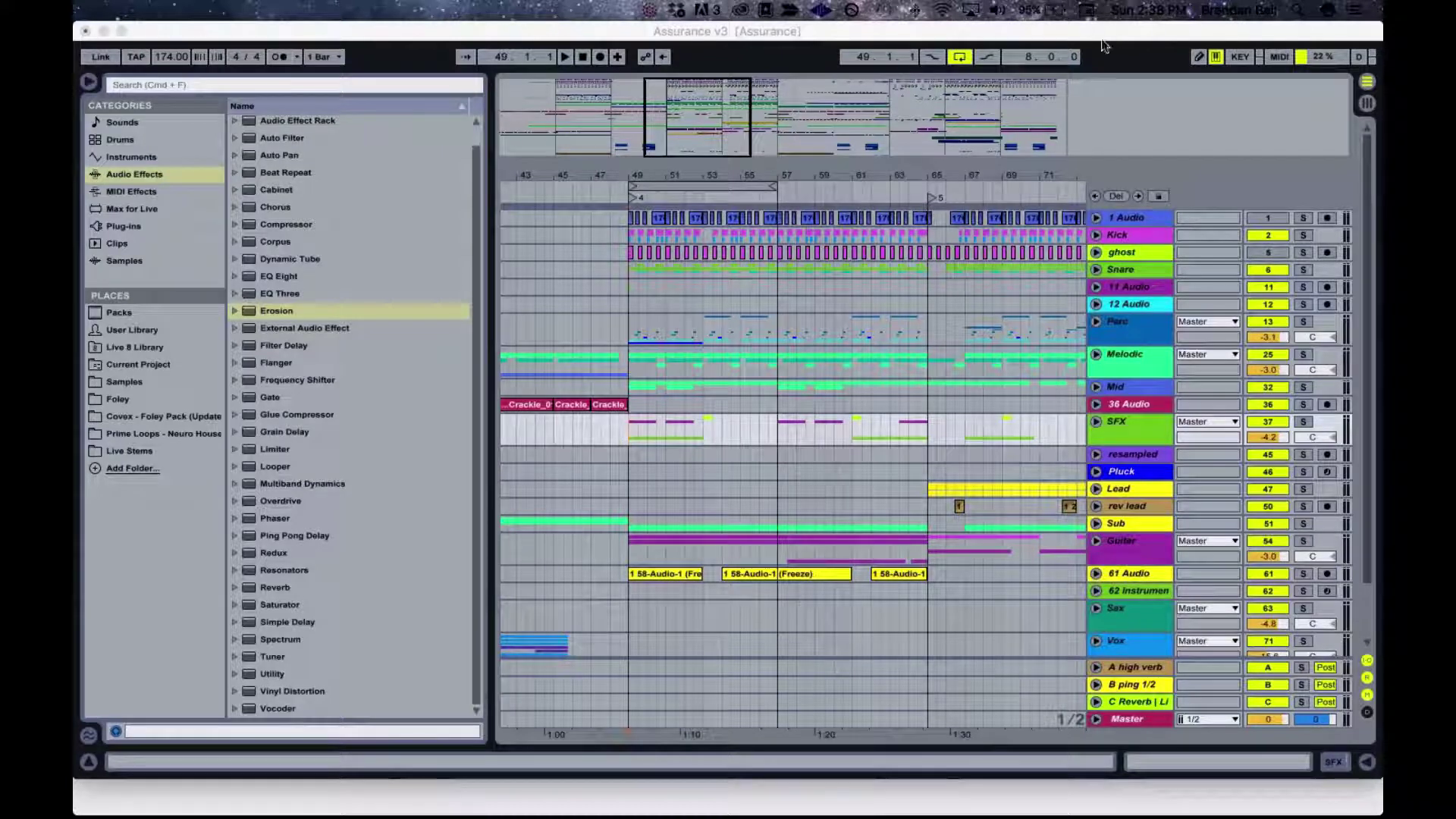
click(719, 425)
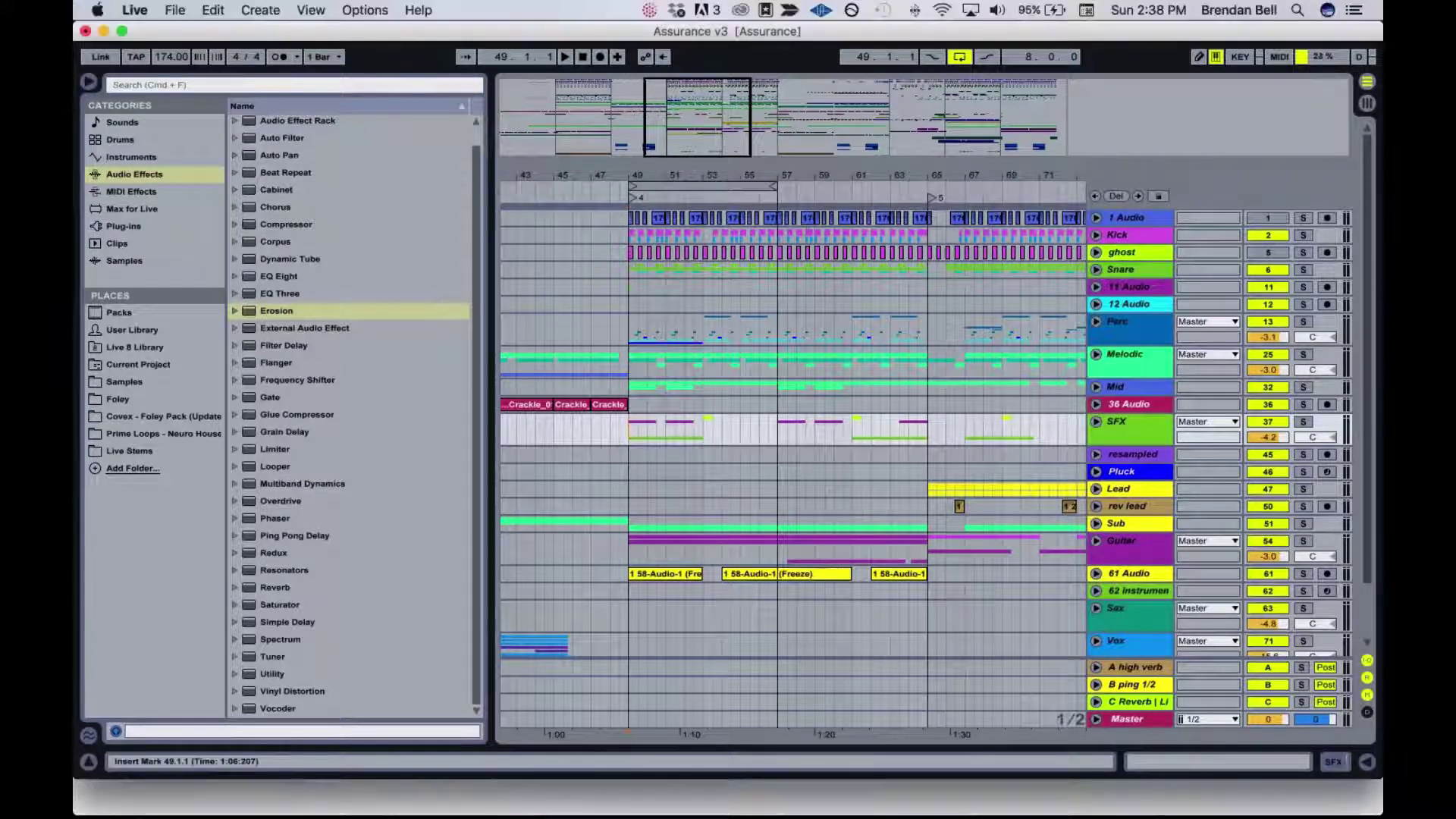
click(687, 117)
drag(688, 118, 694, 94)
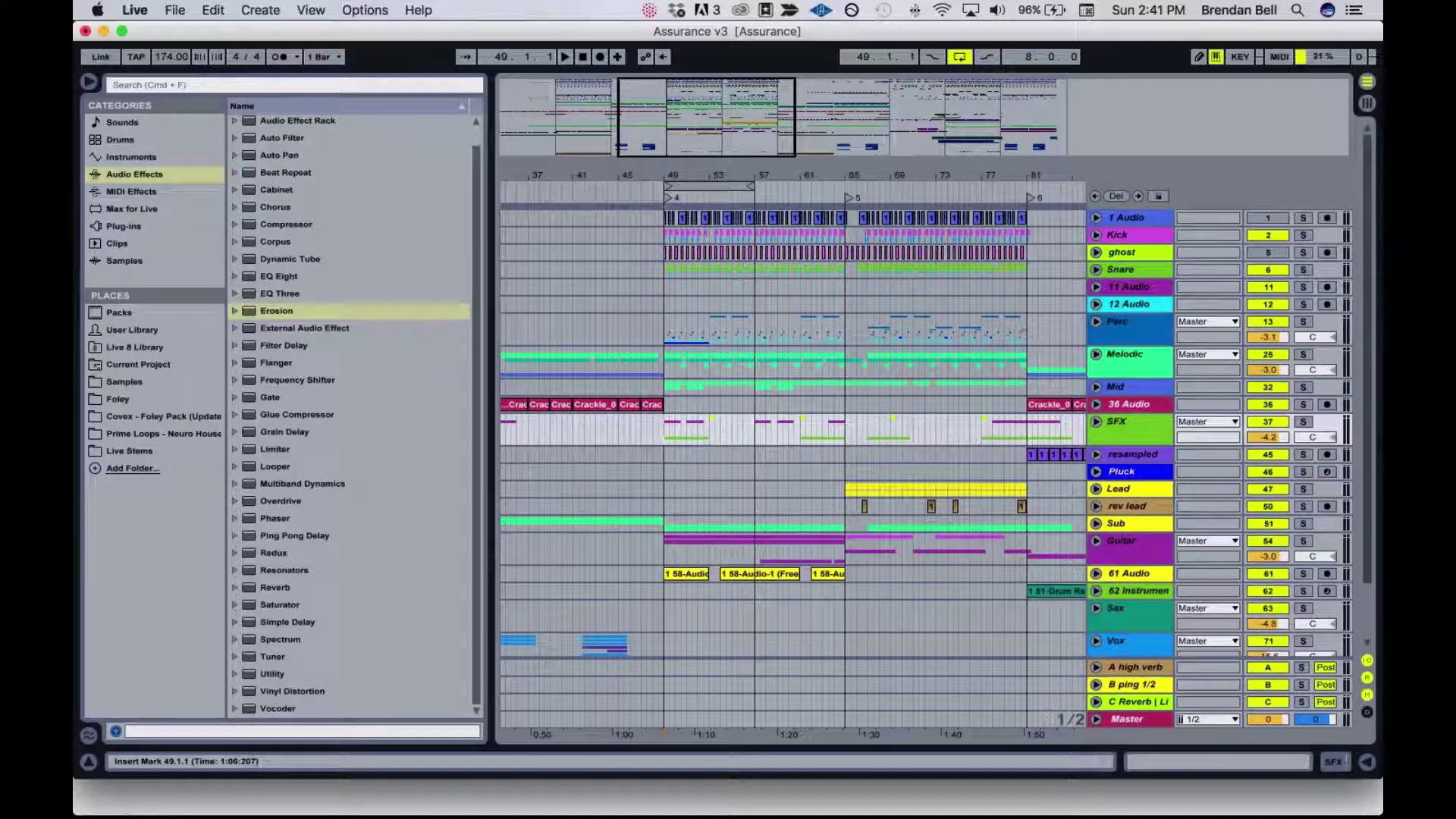
key(XF86AudioRaiseVolume)
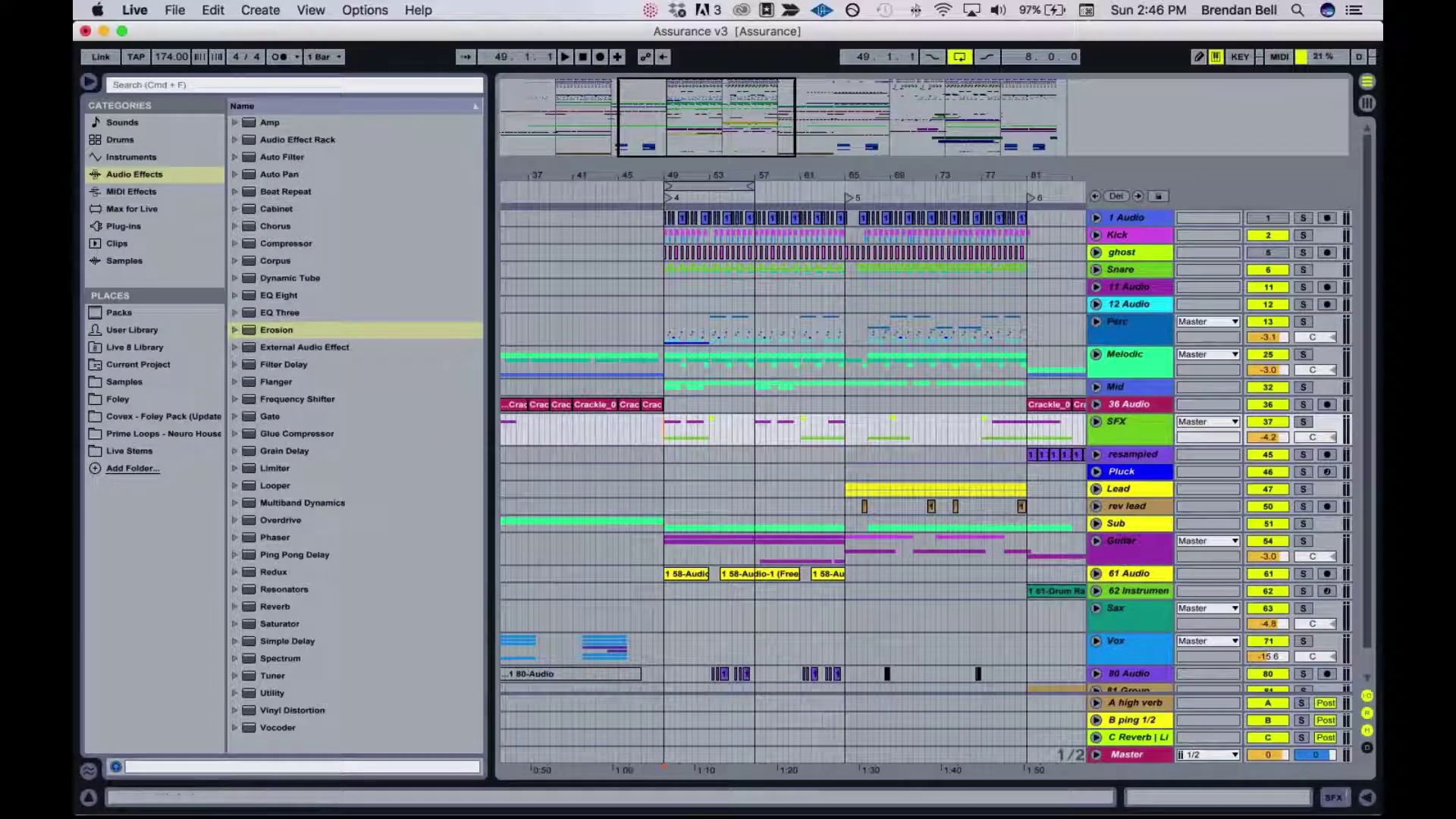
mouse_move(455, 815)
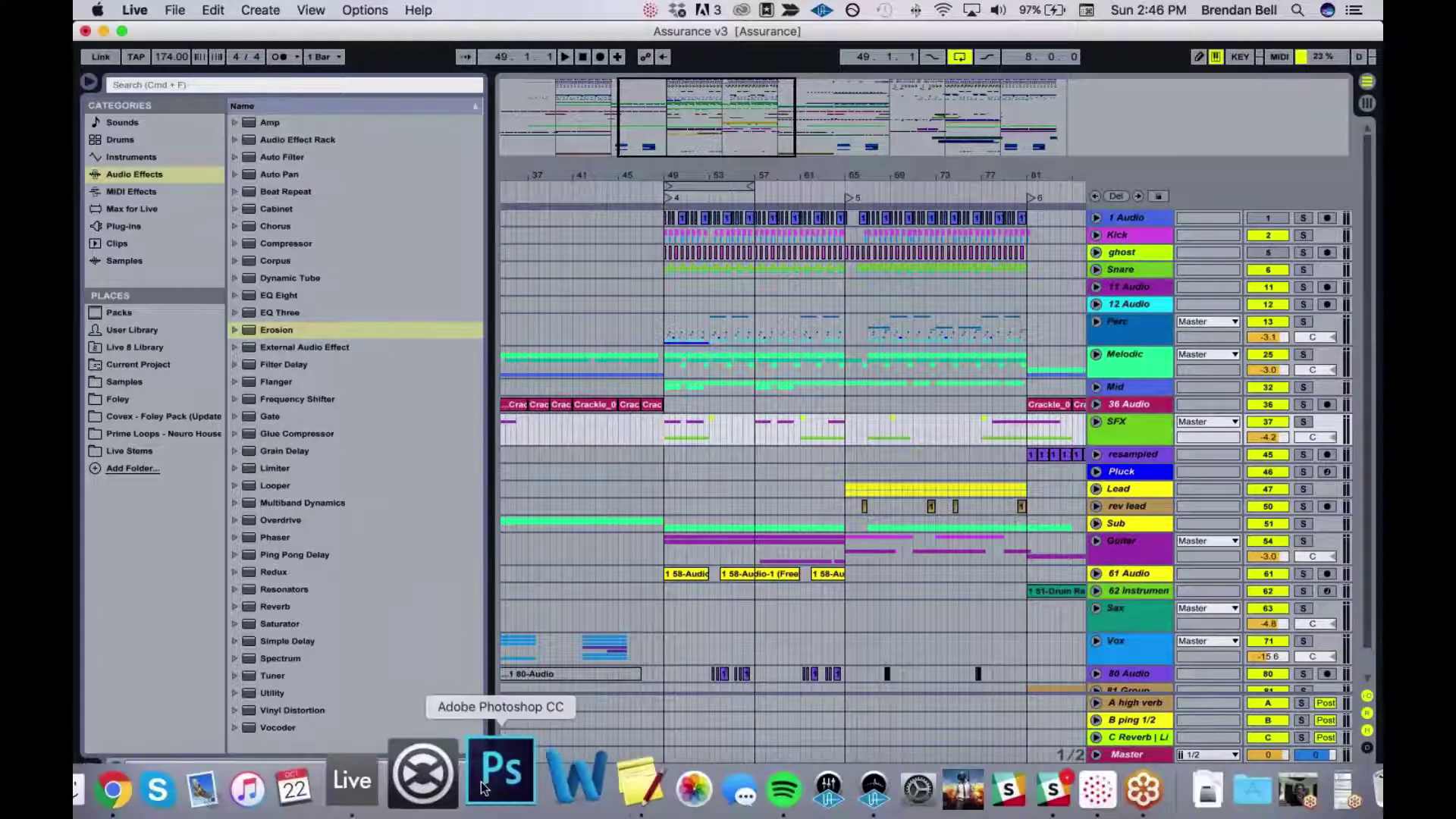
- Switch to Traktor and enlarge the track browser to show the whole CRYWOLF - 11/2 playlist
click(455, 768)
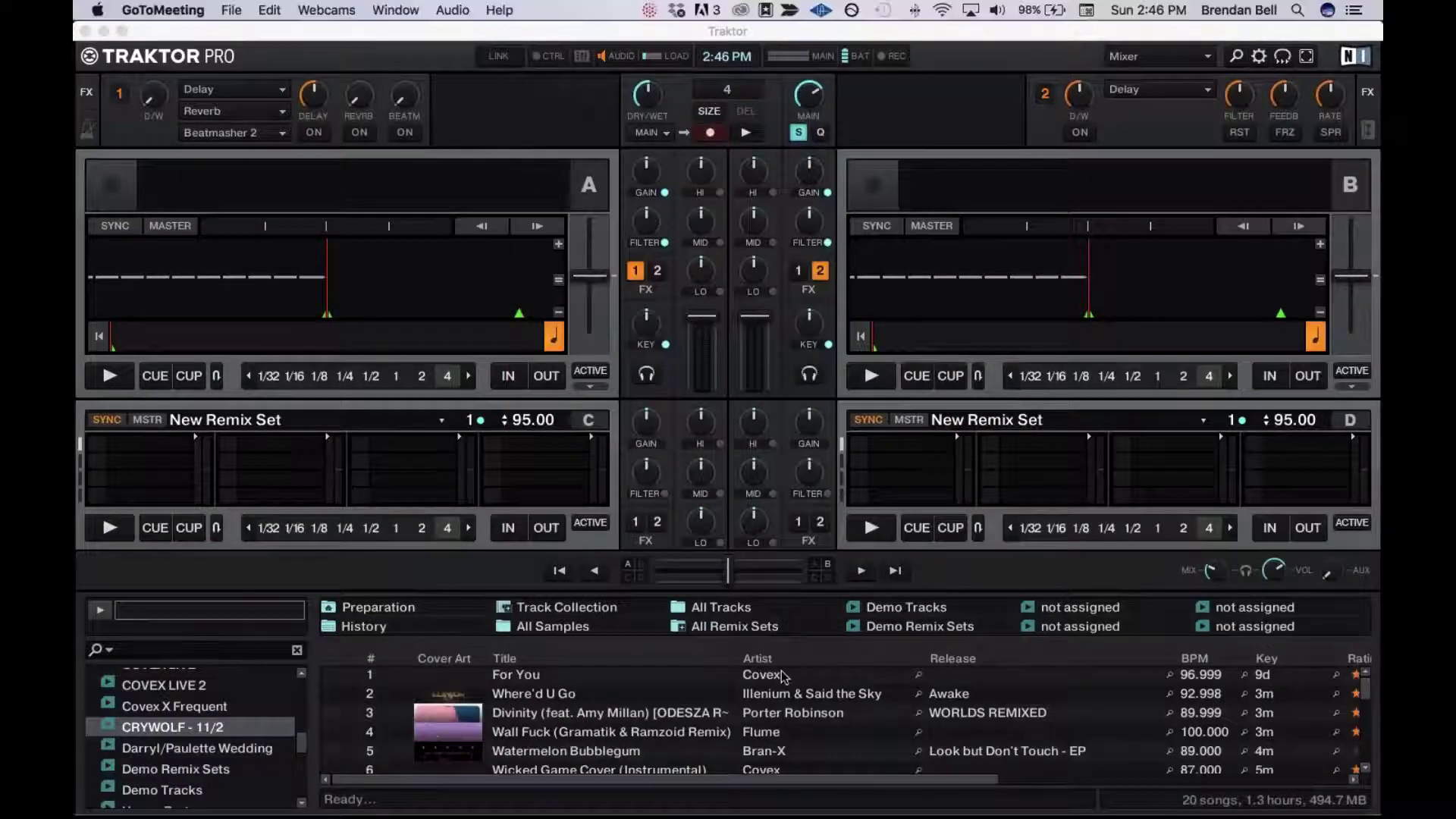
click(784, 677)
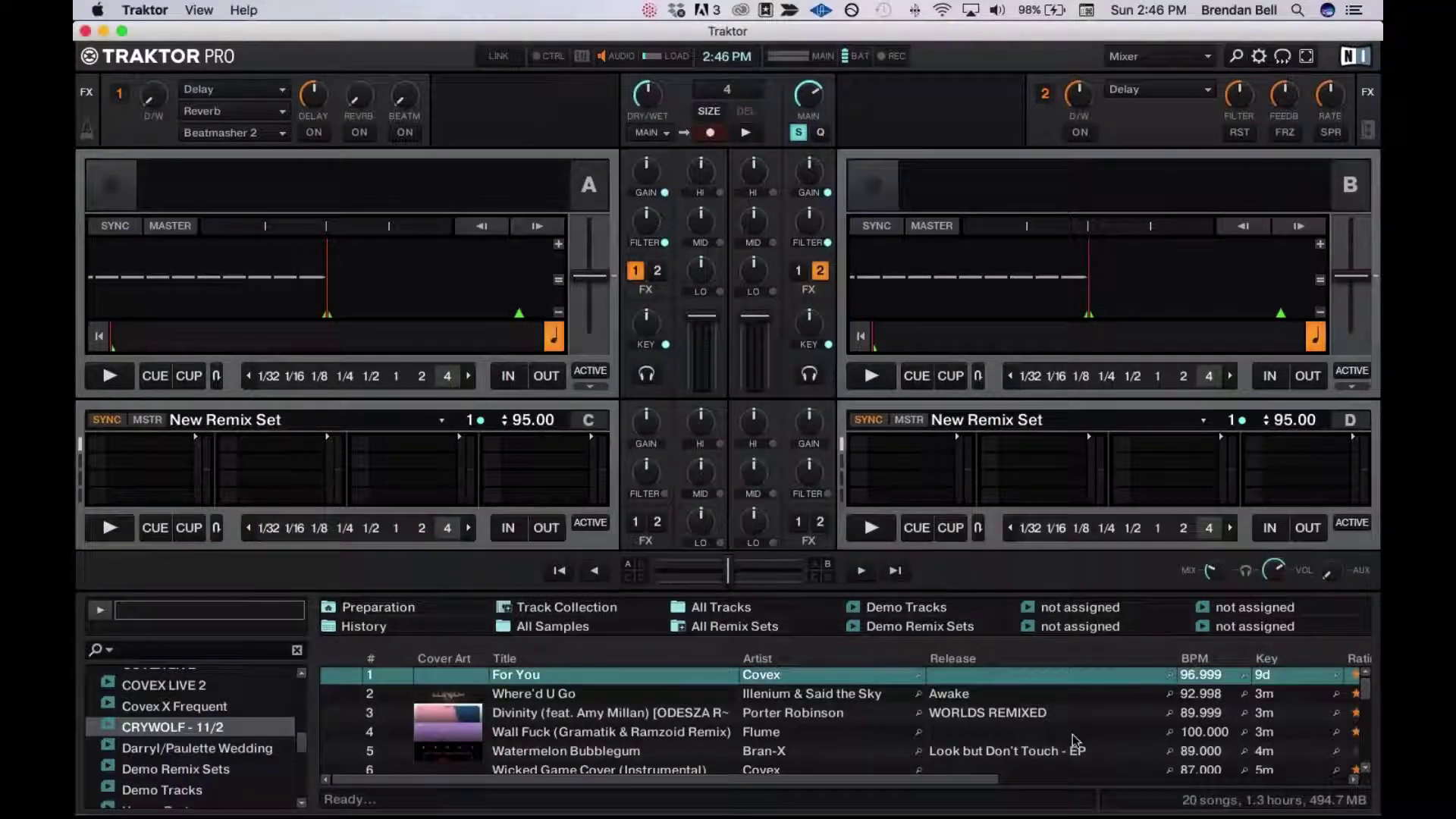
scroll(1073, 744, down, 3)
scroll(1072, 743, up, 3)
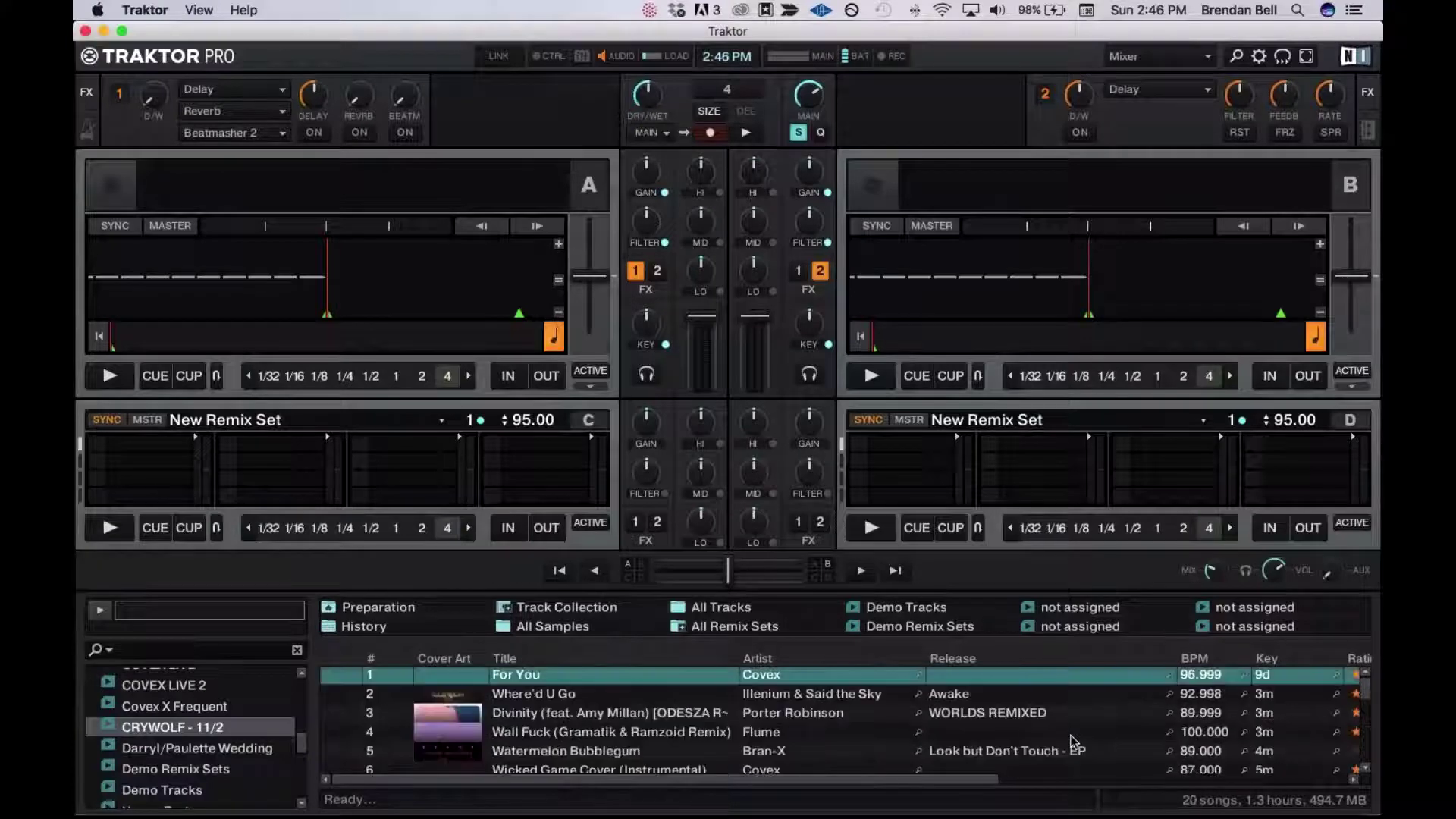
click(977, 730)
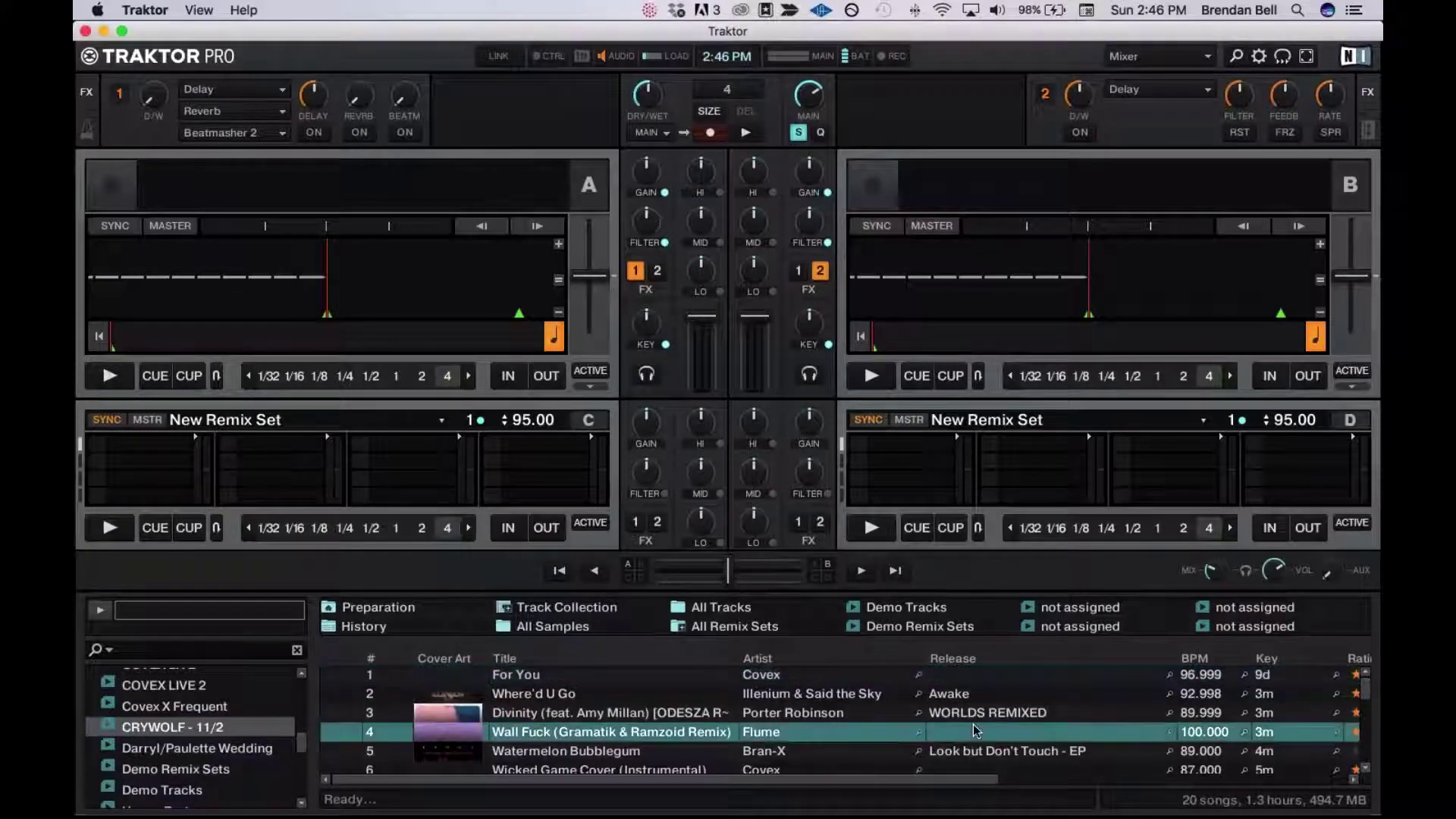
key(Tab)
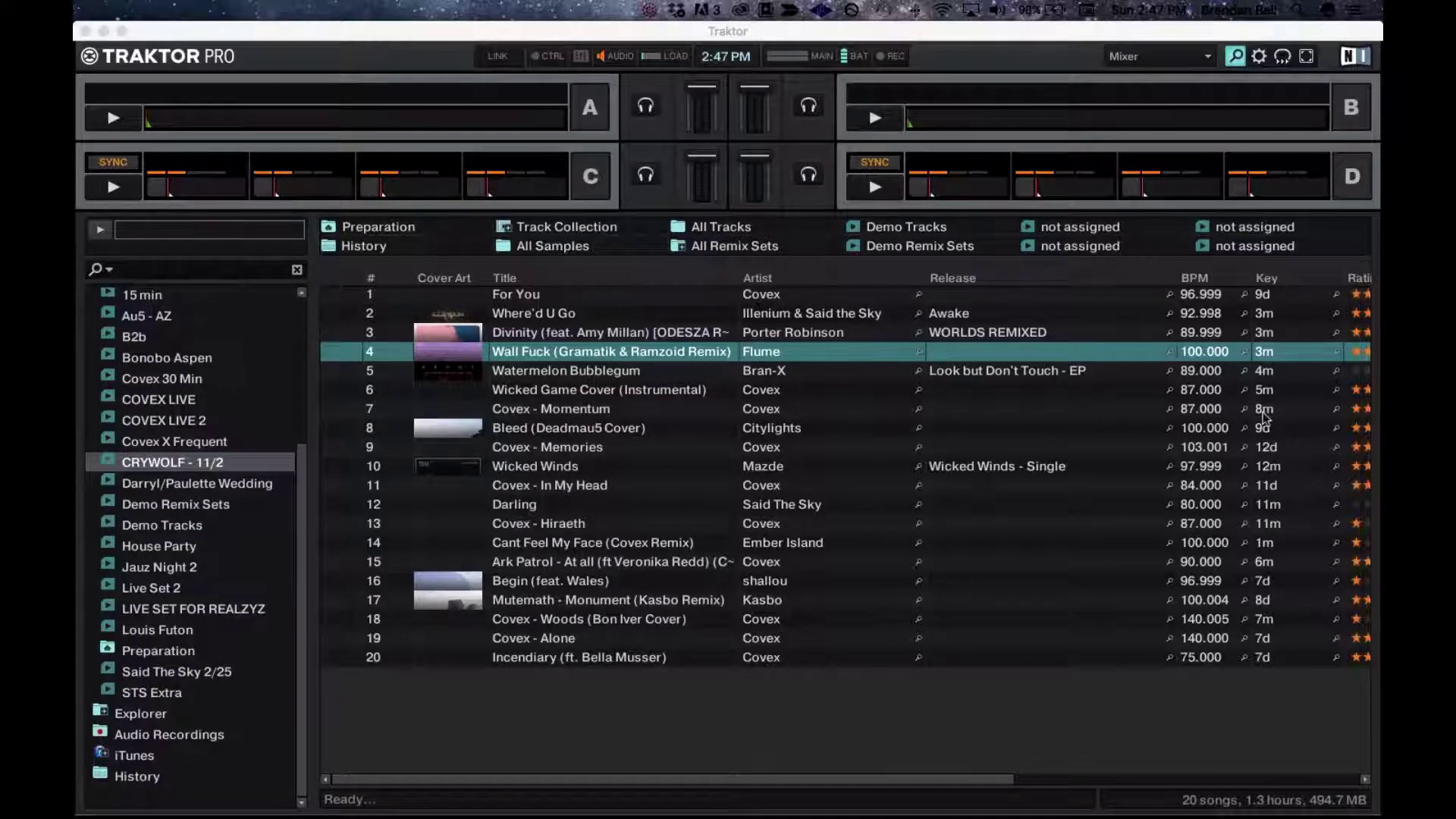
- Examine the key and BPM of playlist tracks 2 to 8, from Where'd U Go to Bleed (Deadmau5 Cover)
click(1290, 314)
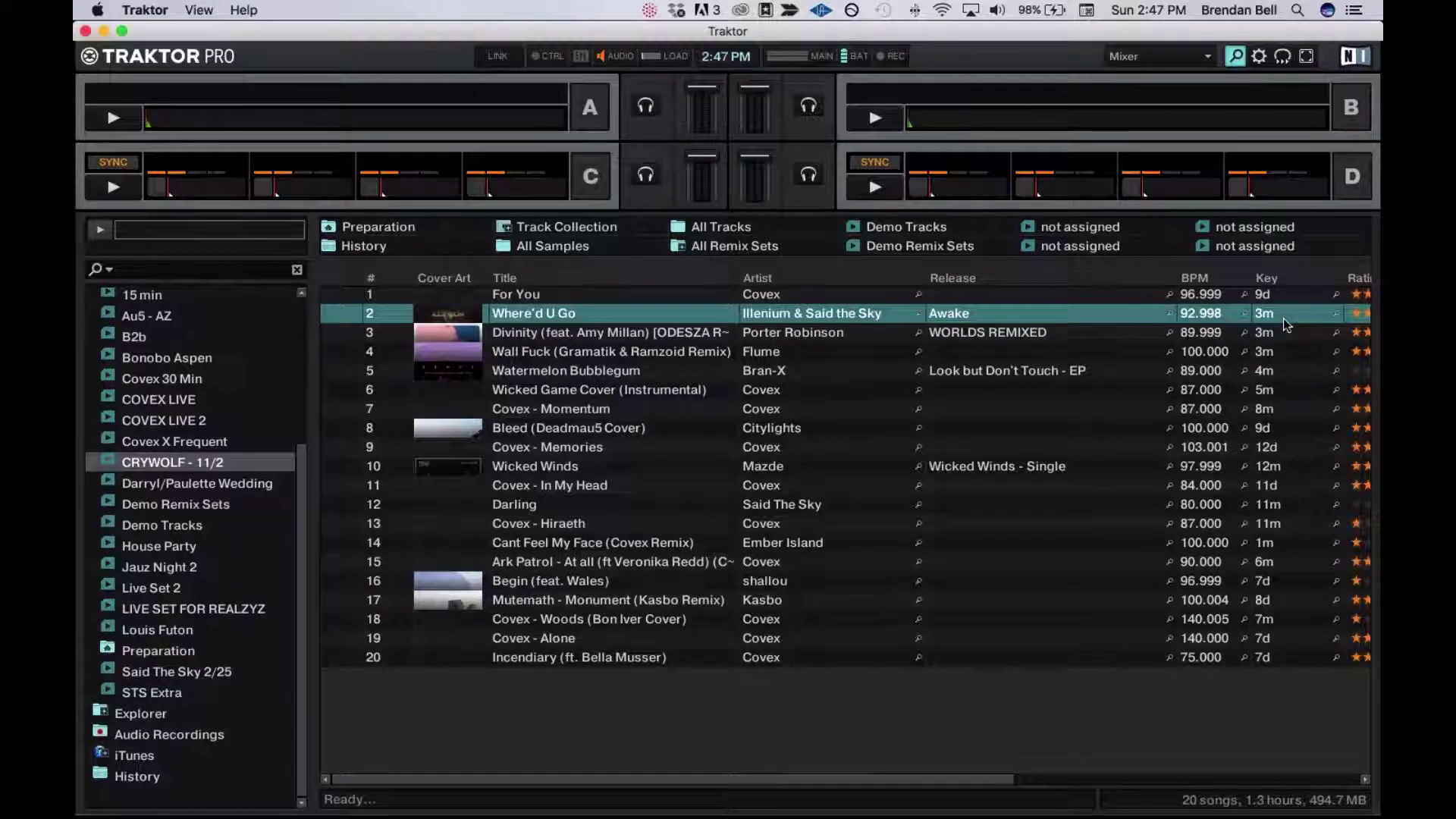
click(1280, 337)
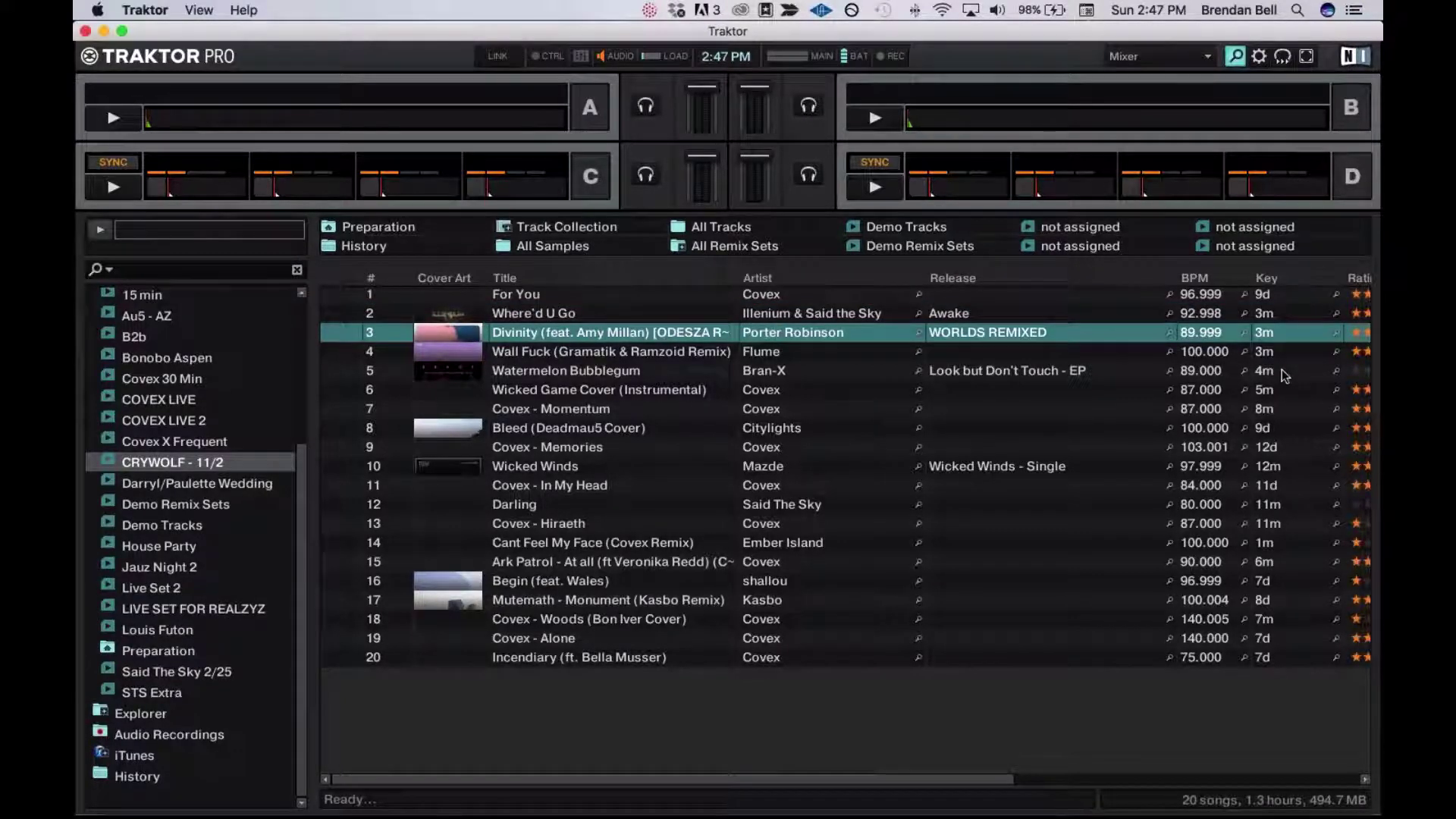
click(1286, 371)
click(1282, 356)
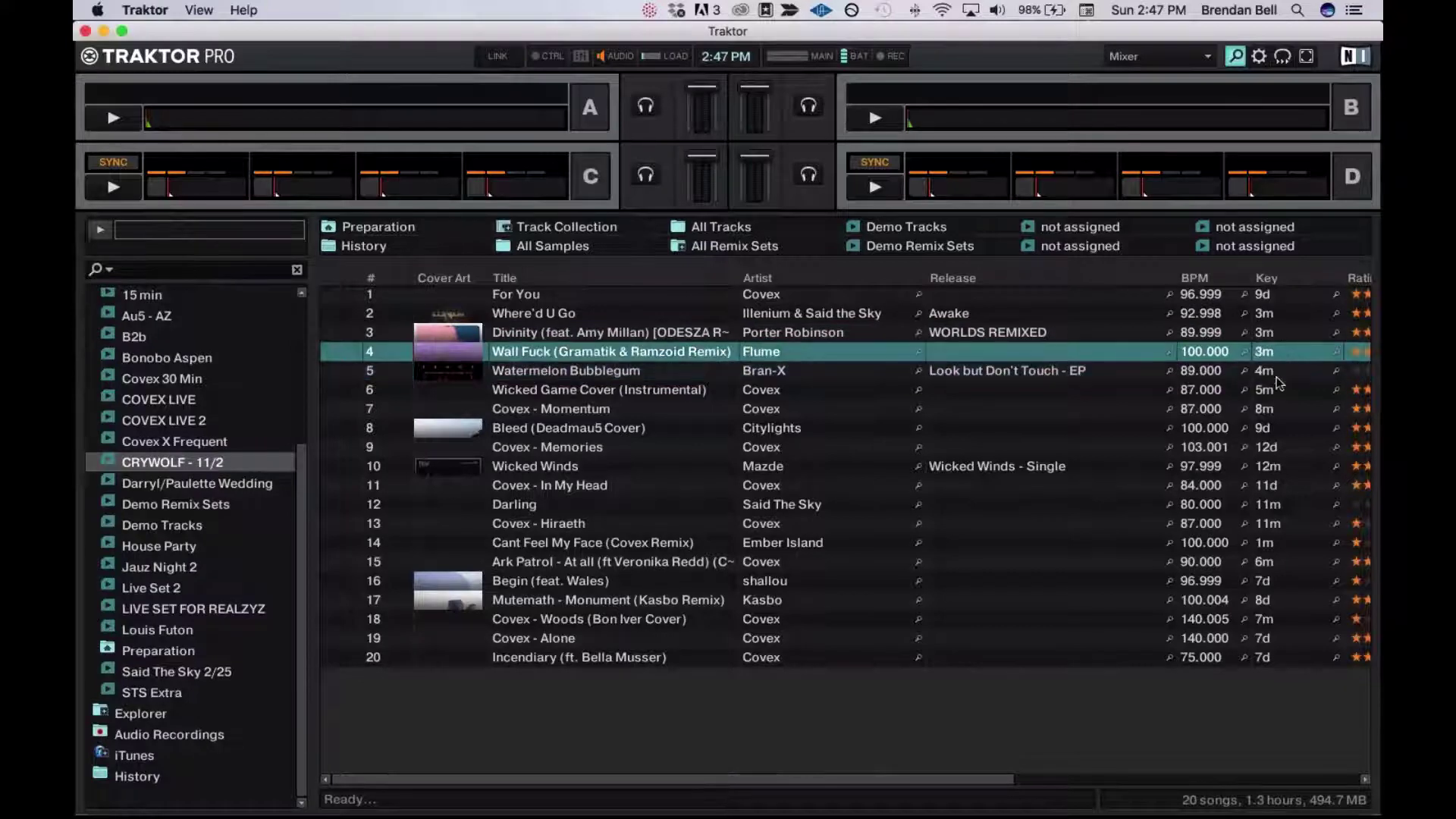
click(1277, 376)
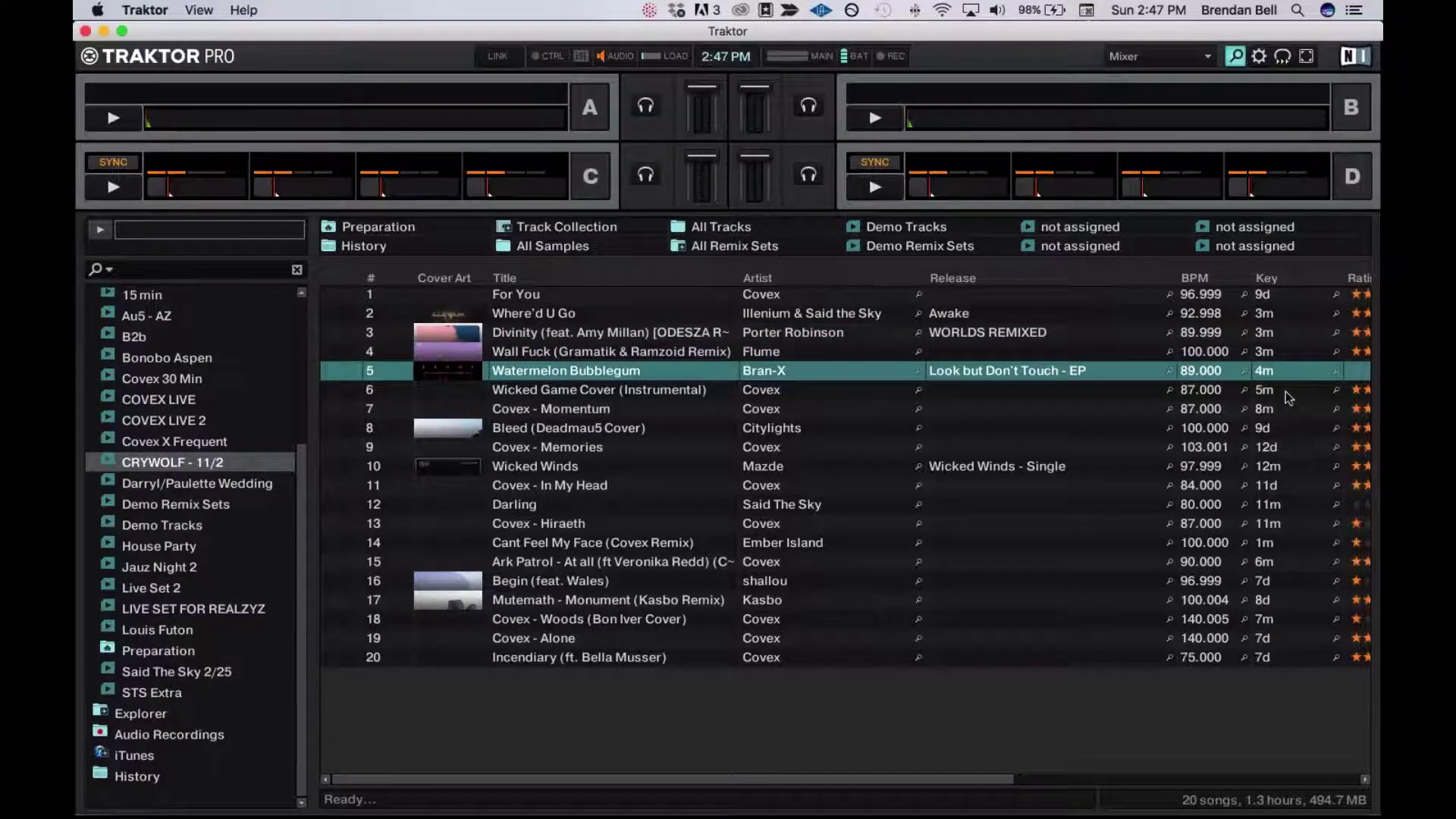
click(1288, 392)
click(1277, 411)
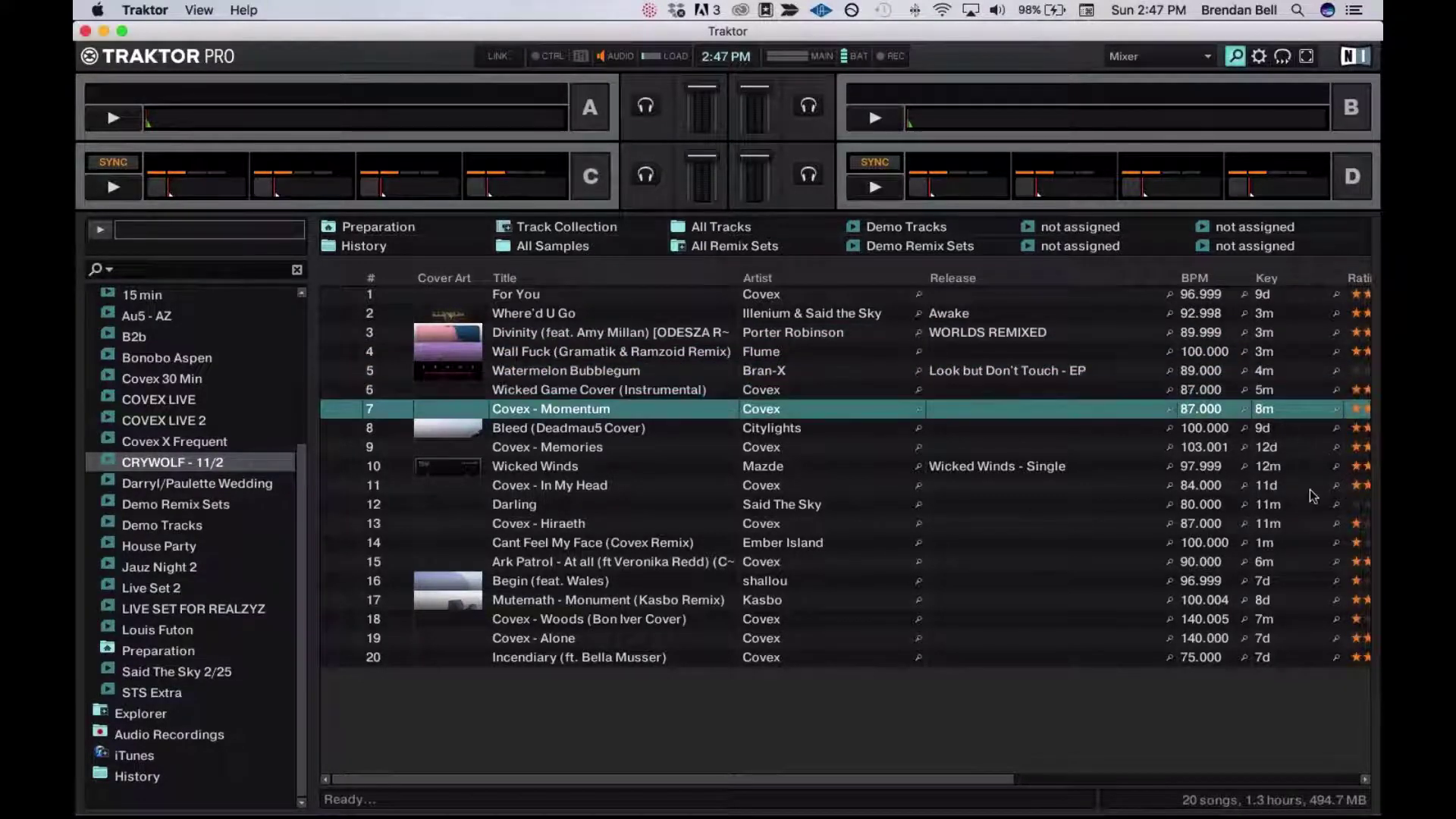
click(1290, 429)
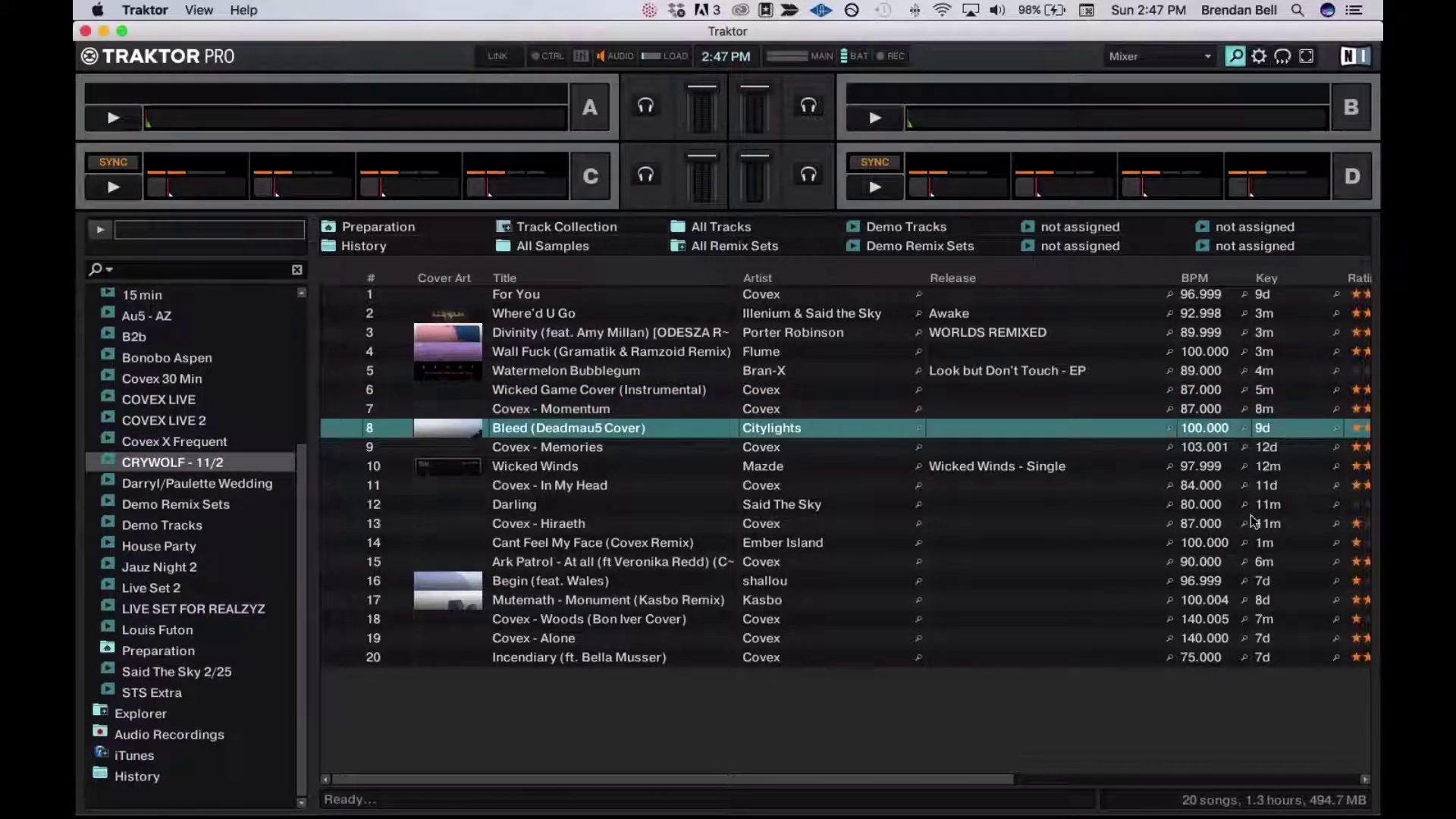
- Select the track Where'd U Go and look over the keys in the CRYWOLF - 11/2 playlist
click(802, 314)
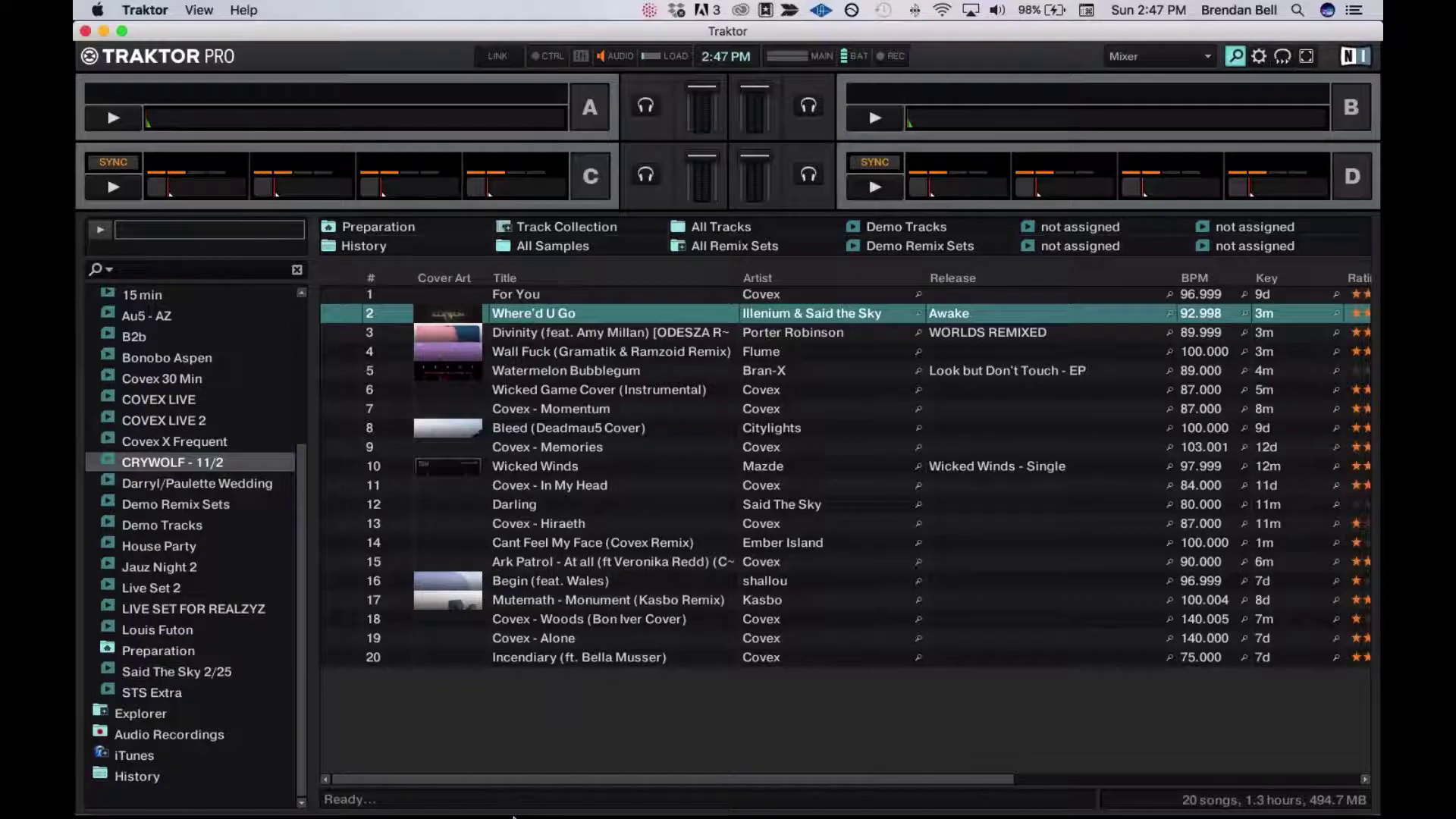
mouse_move(512, 816)
mouse_move(914, 811)
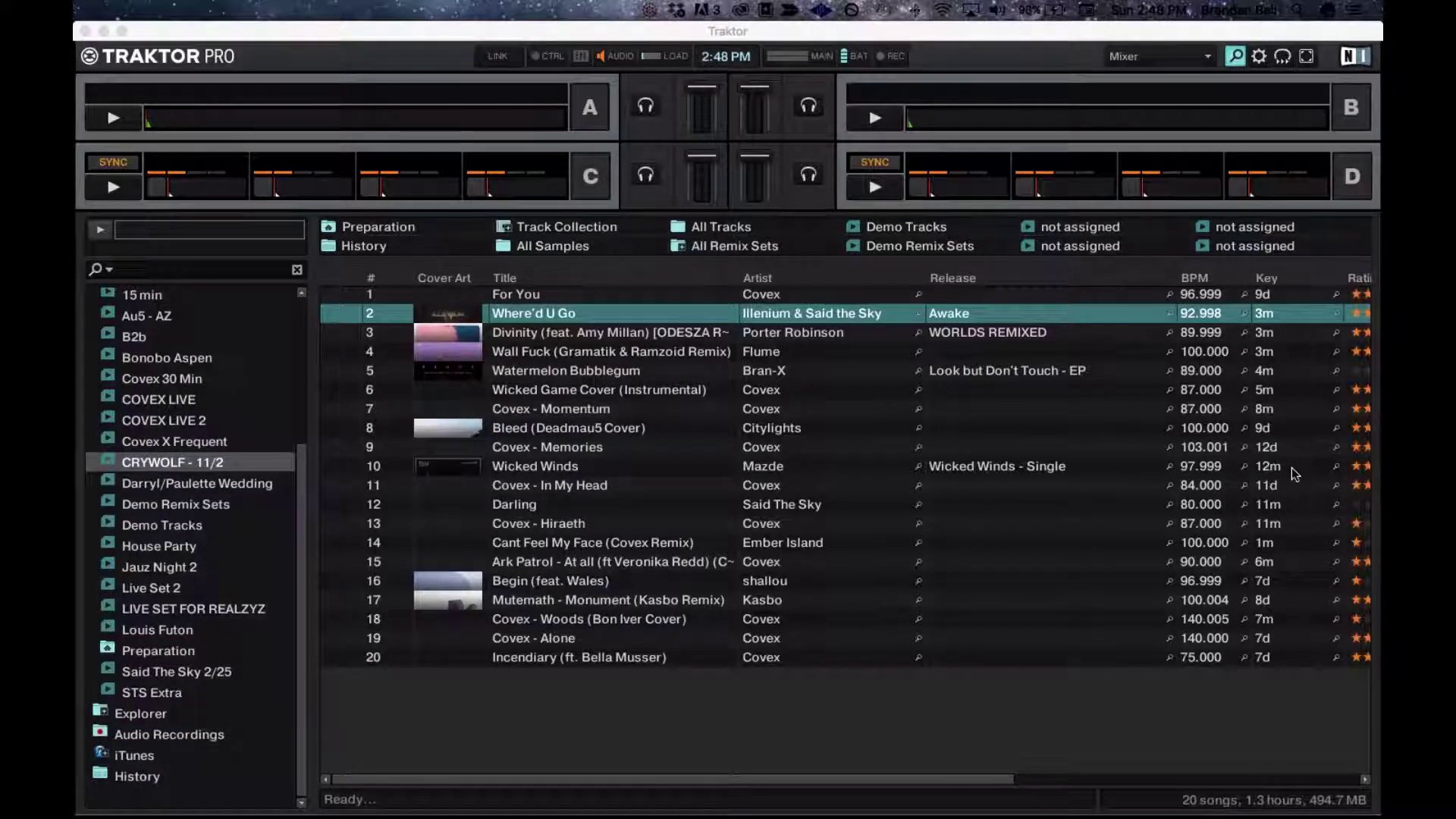
click(948, 727)
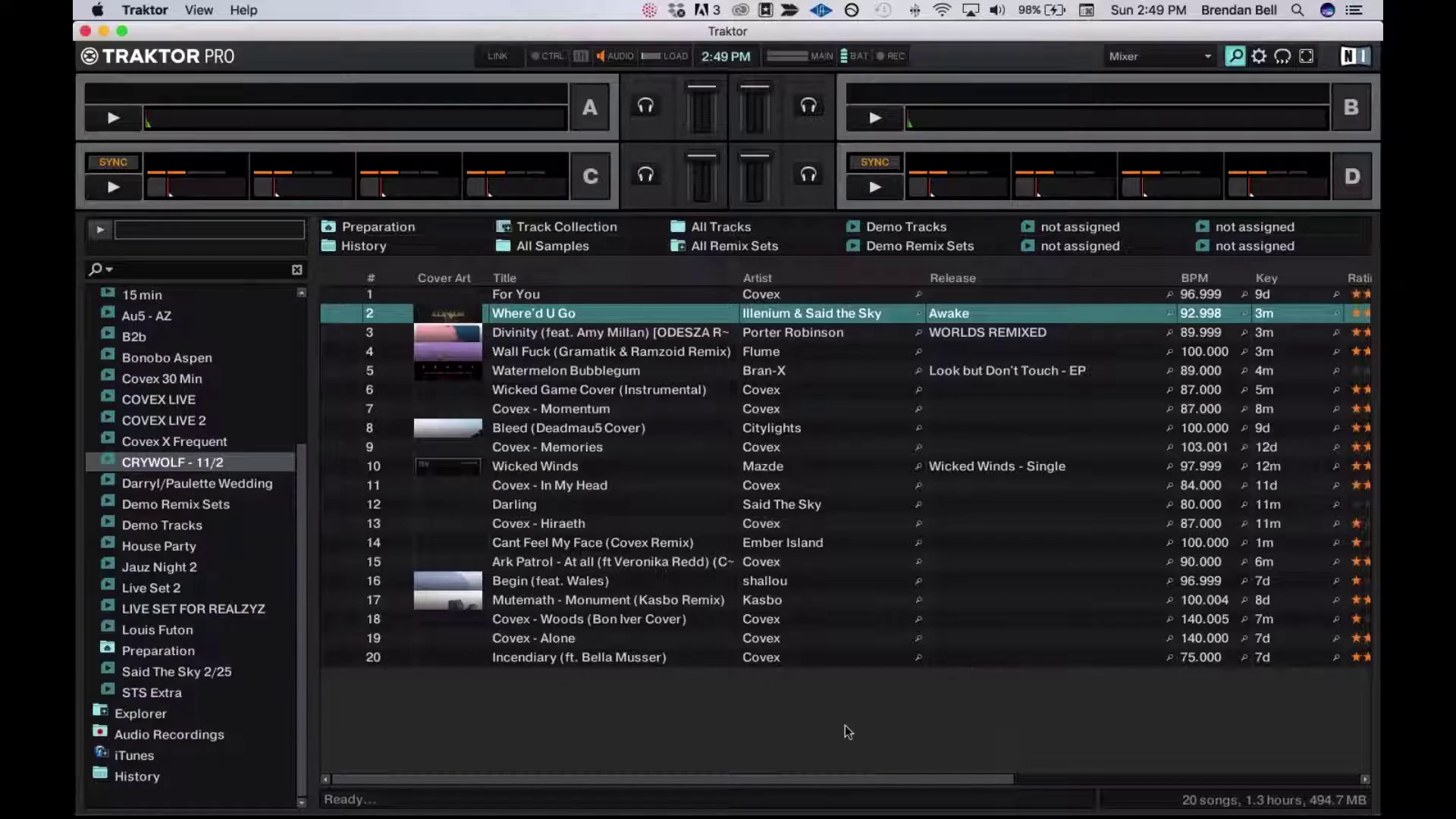
- Check Divinity and Where'd U Go with the full decks shown, and enlarge the track browser again
key(Tab)
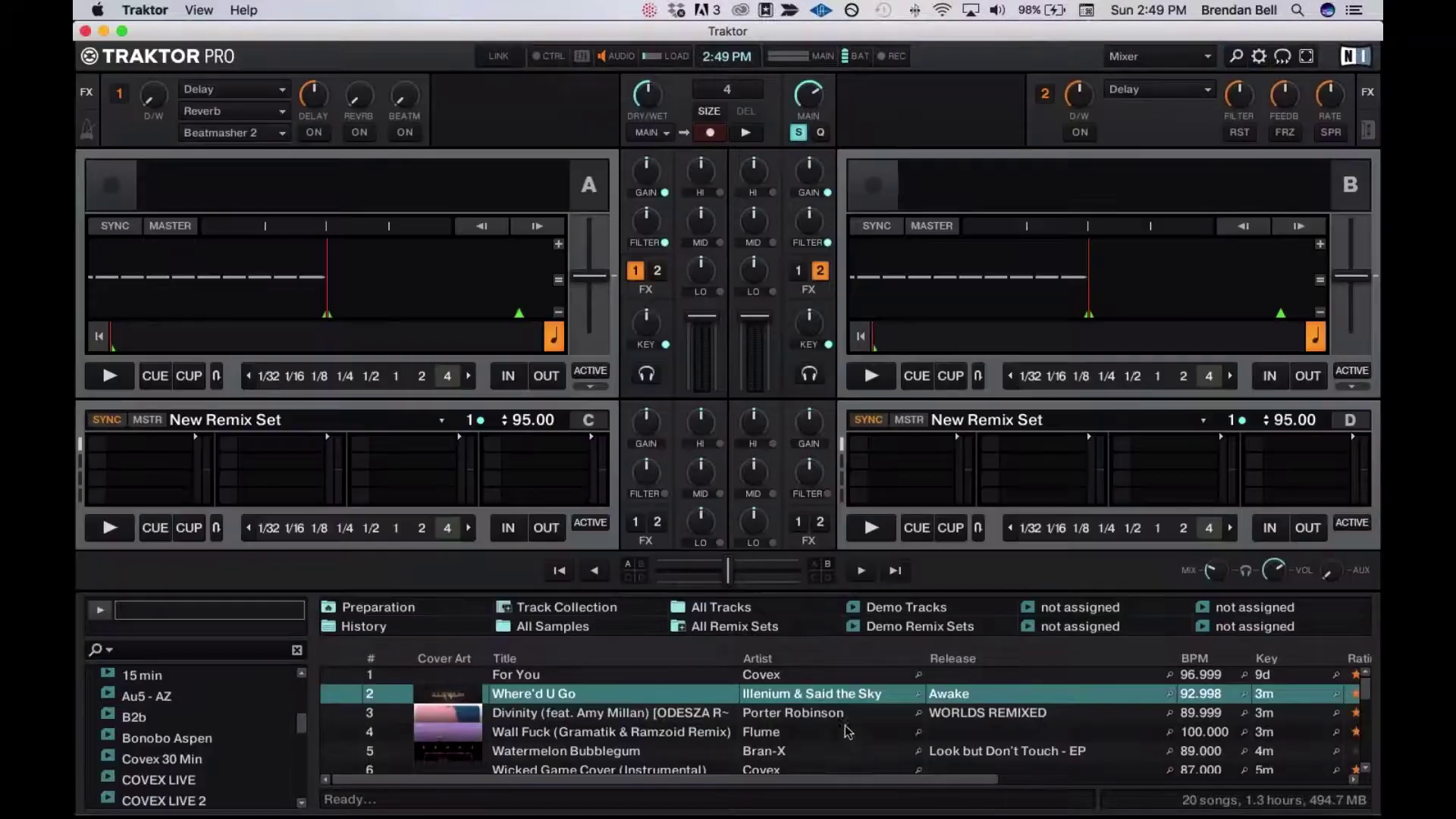
click(805, 713)
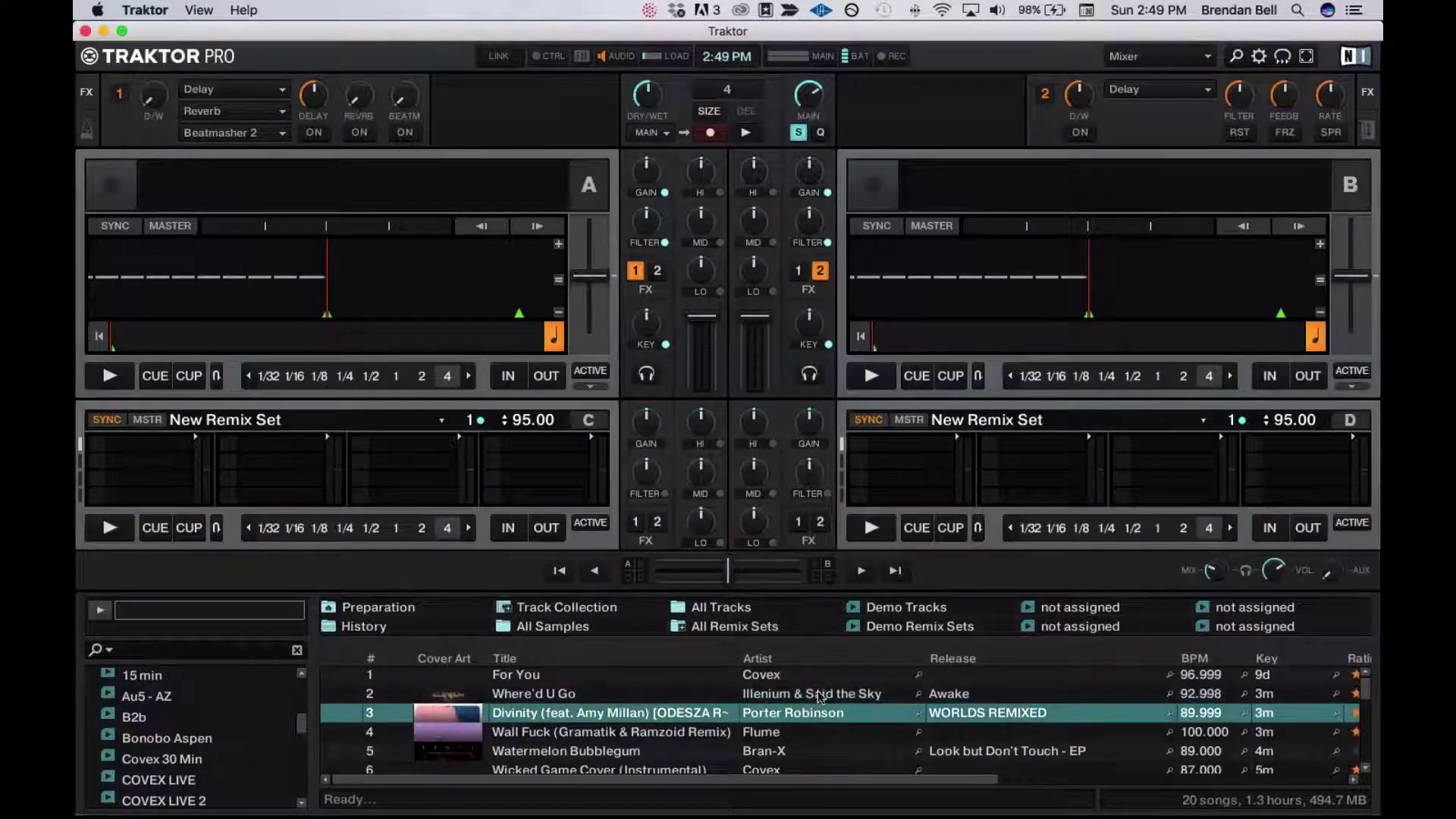
click(542, 698)
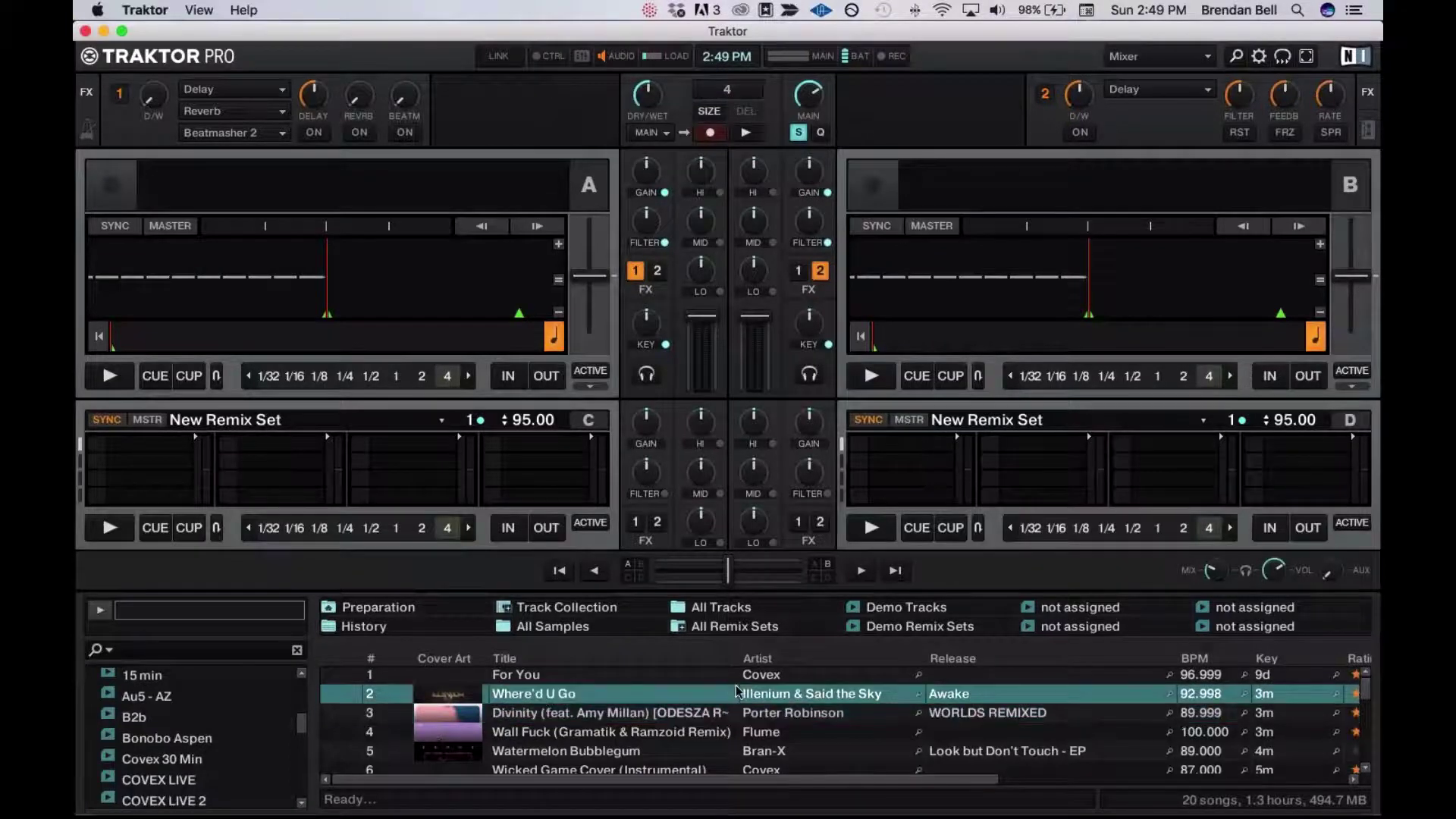
key(Tab)
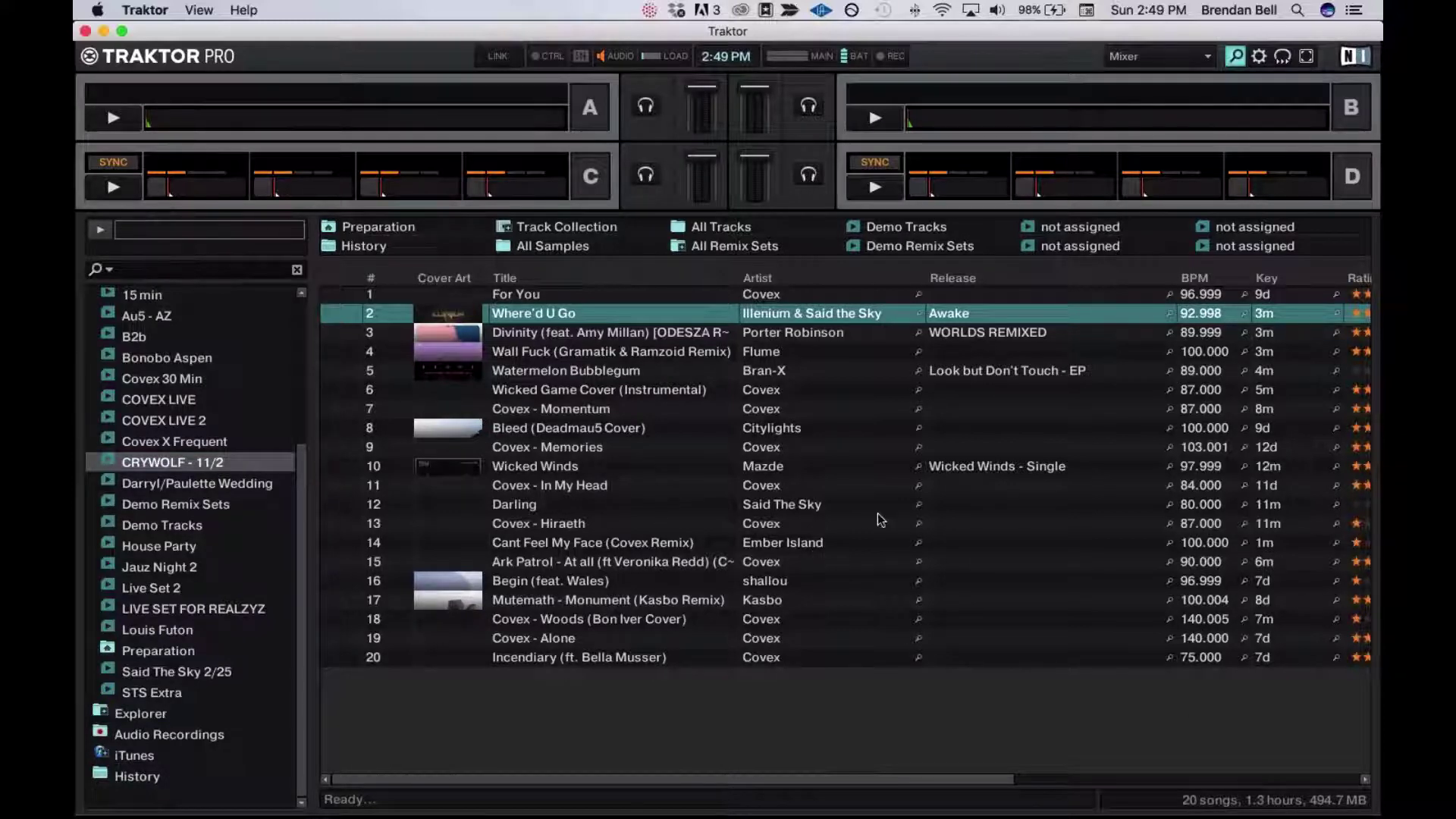
- Compare the entries for Where'd U Go and Divinity, and bring the full deck view back
click(817, 311)
click(799, 333)
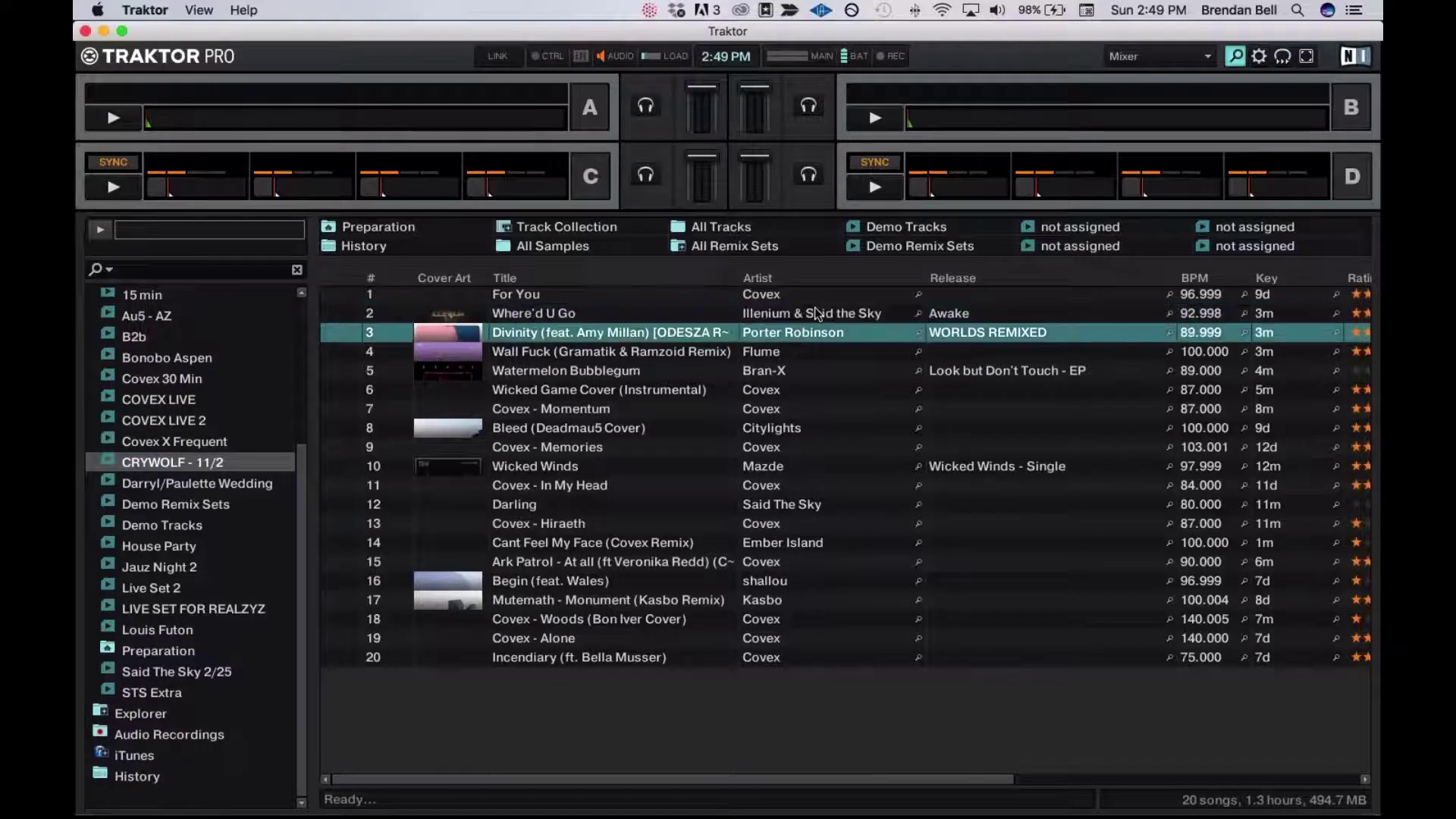
click(817, 311)
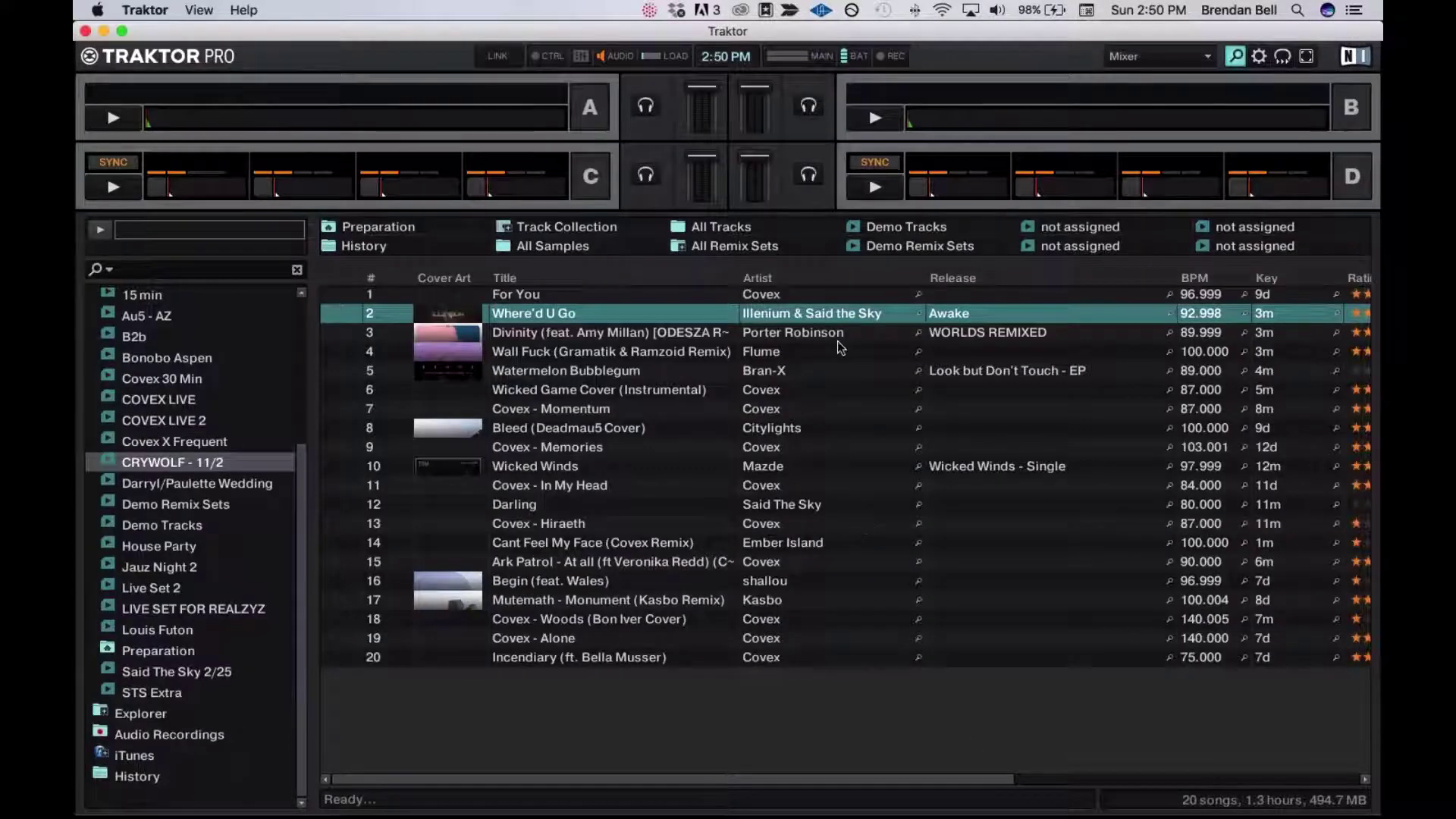
click(836, 334)
click(832, 314)
key(ctrl+space)
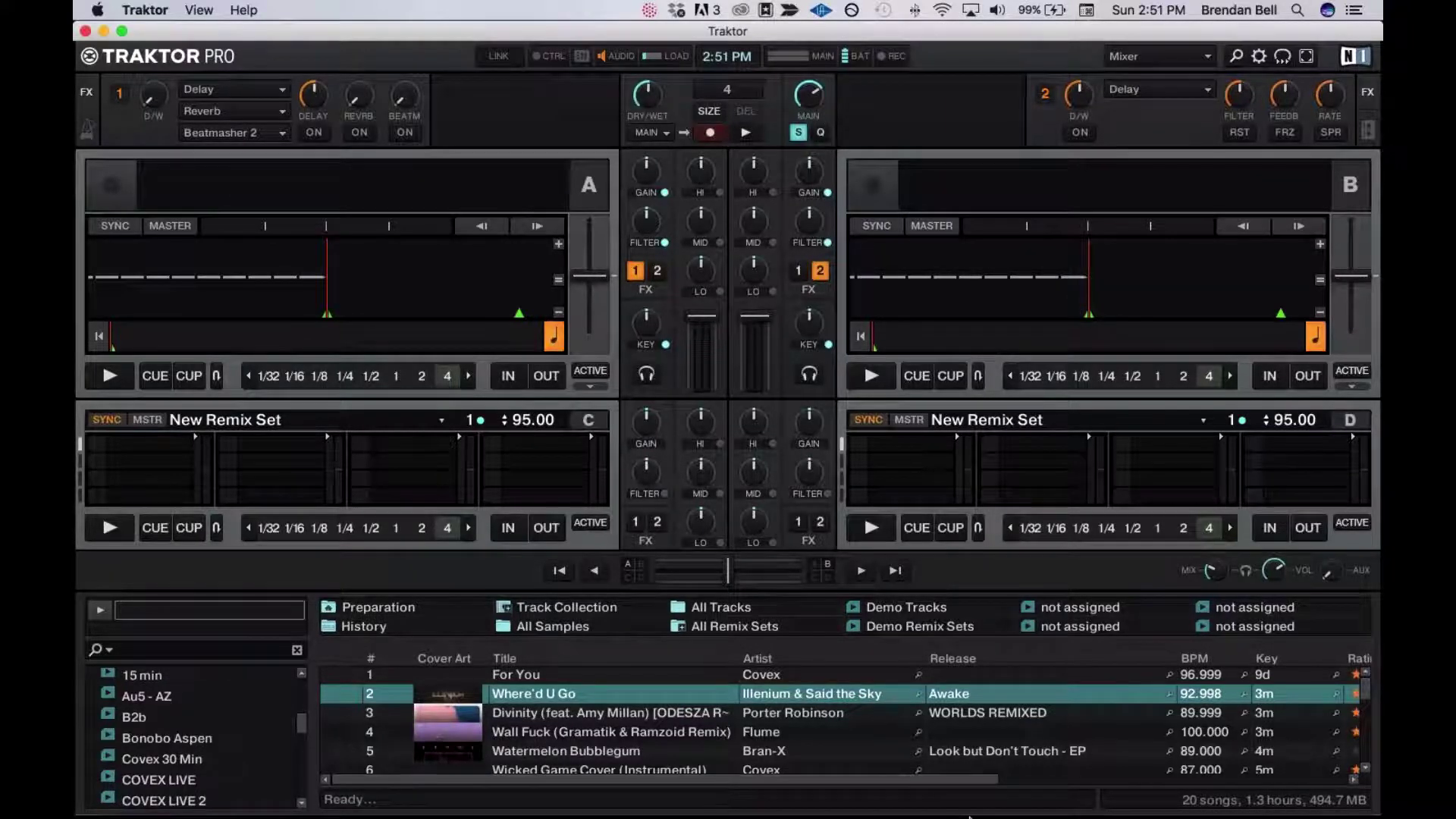
click(1291, 790)
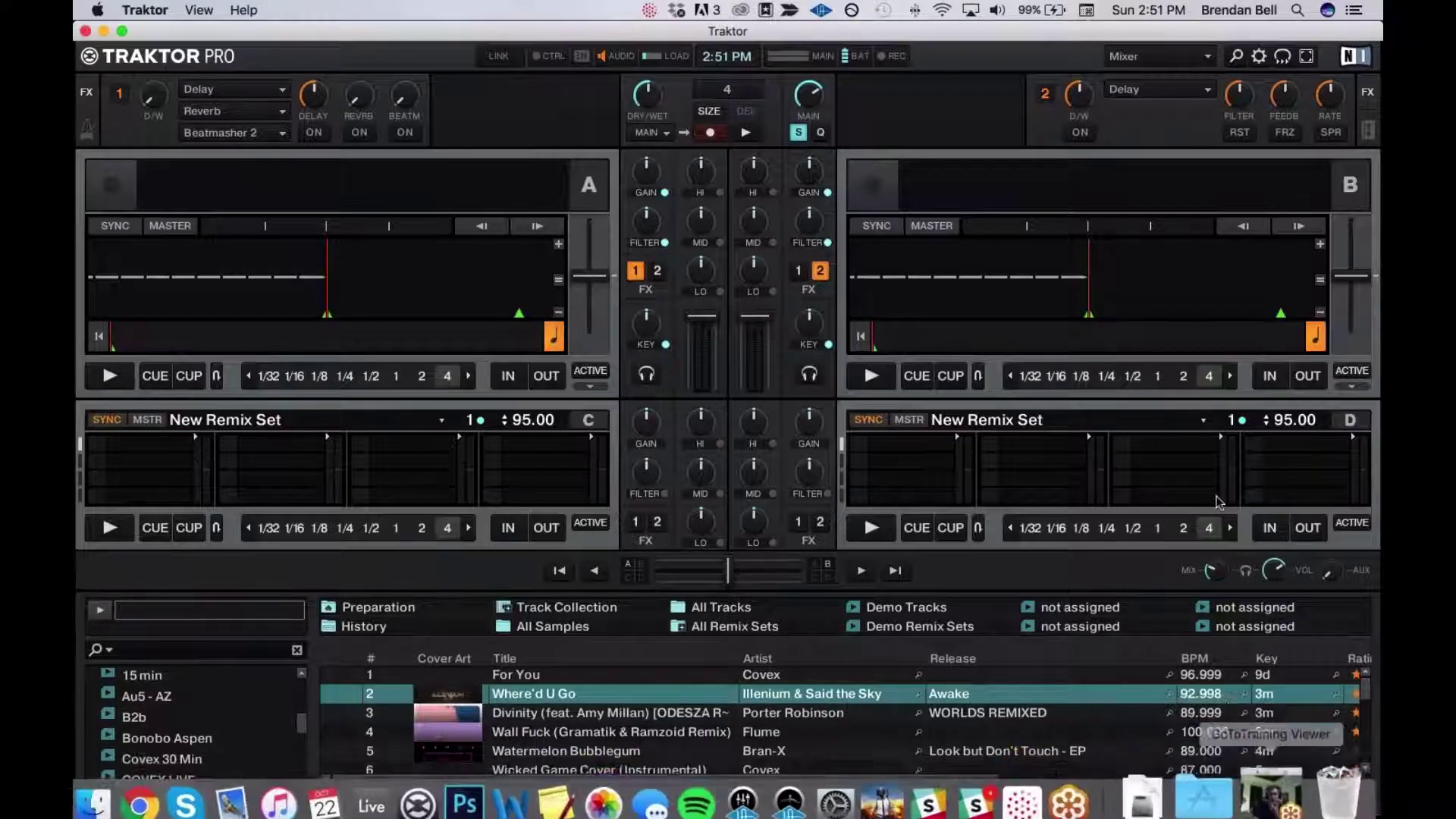
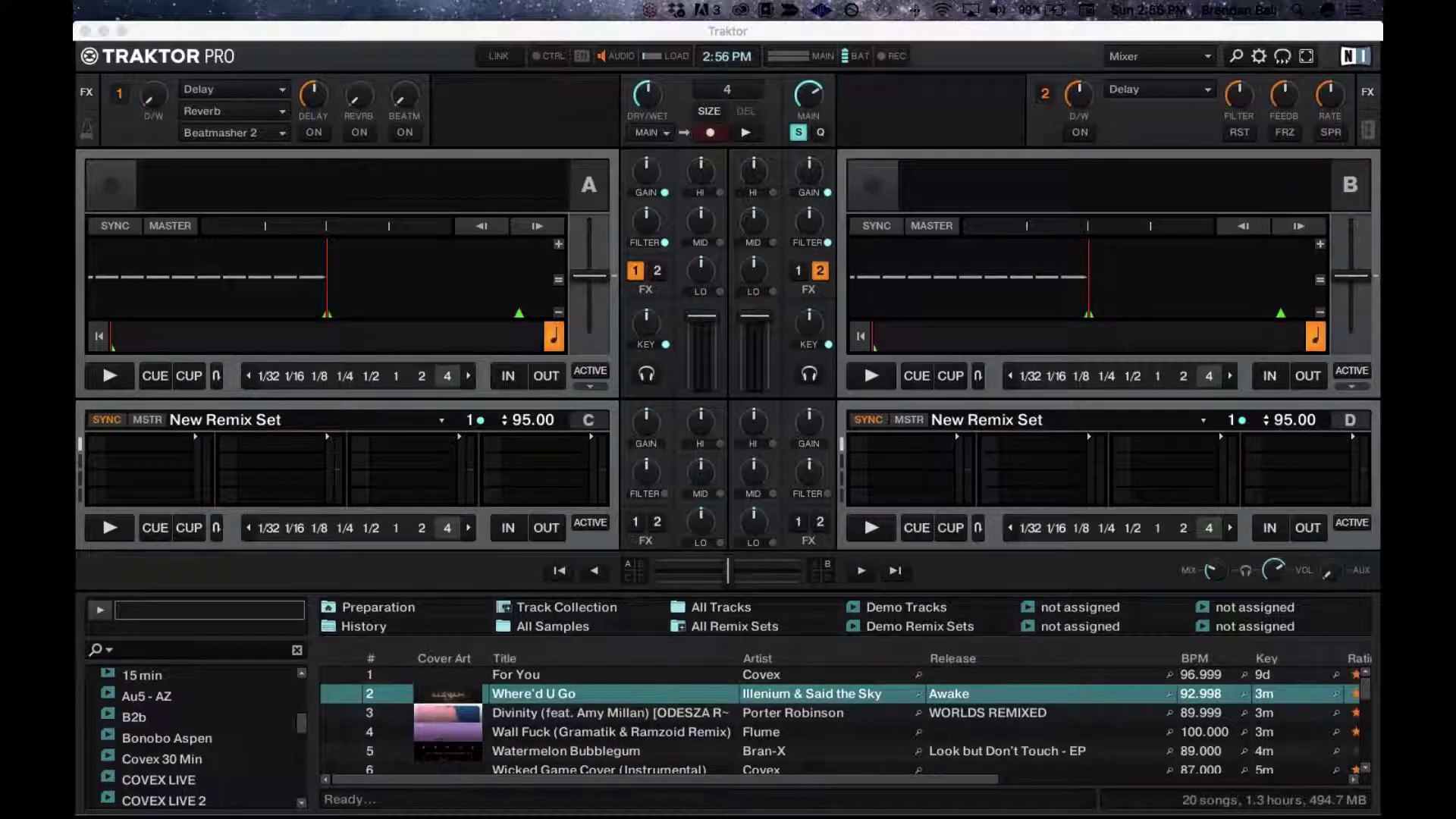
- Switch to Ableton Live, look through the installed plug-ins and select RC-20 Retro Color
mouse_move(433, 794)
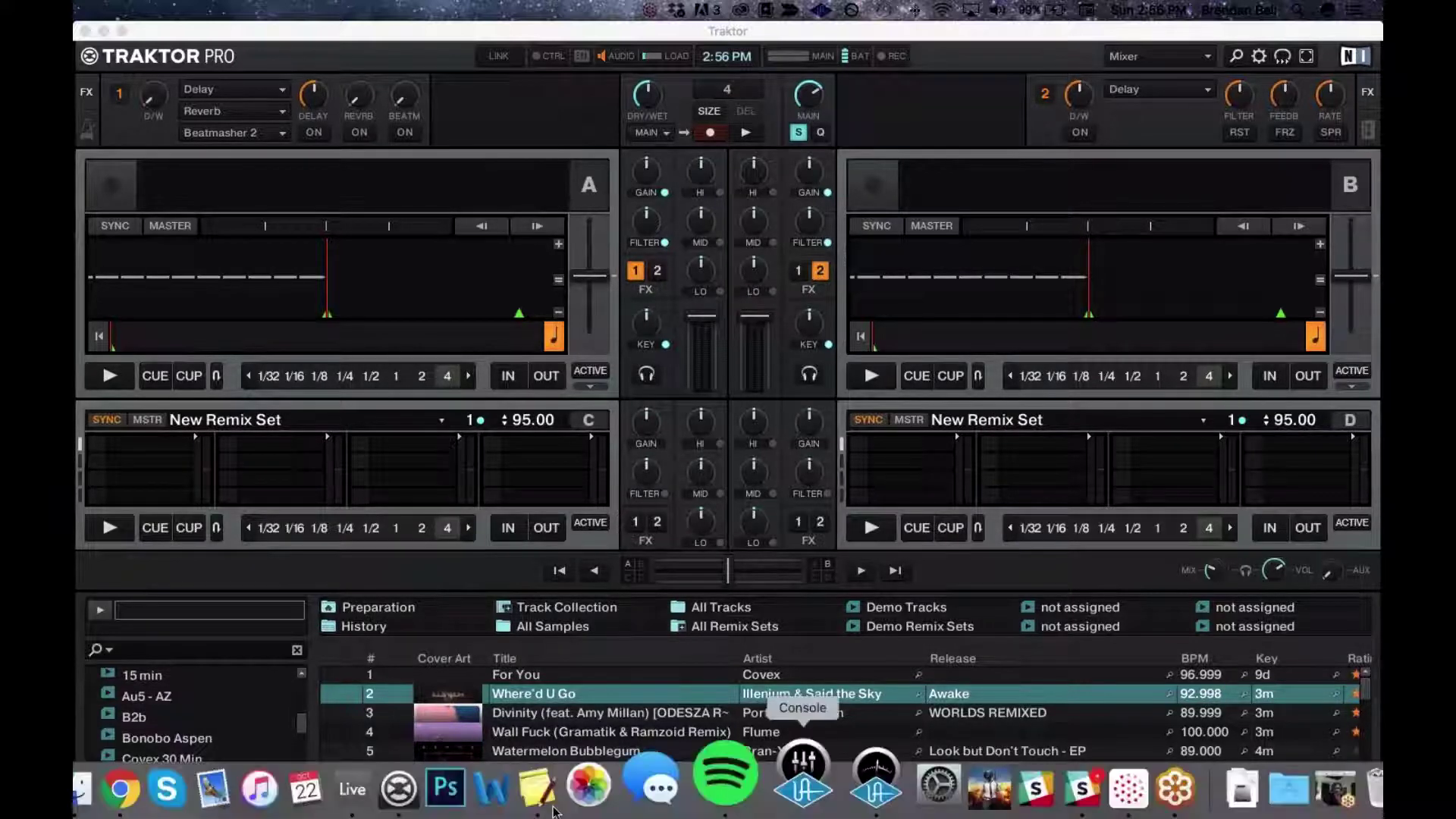
click(433, 793)
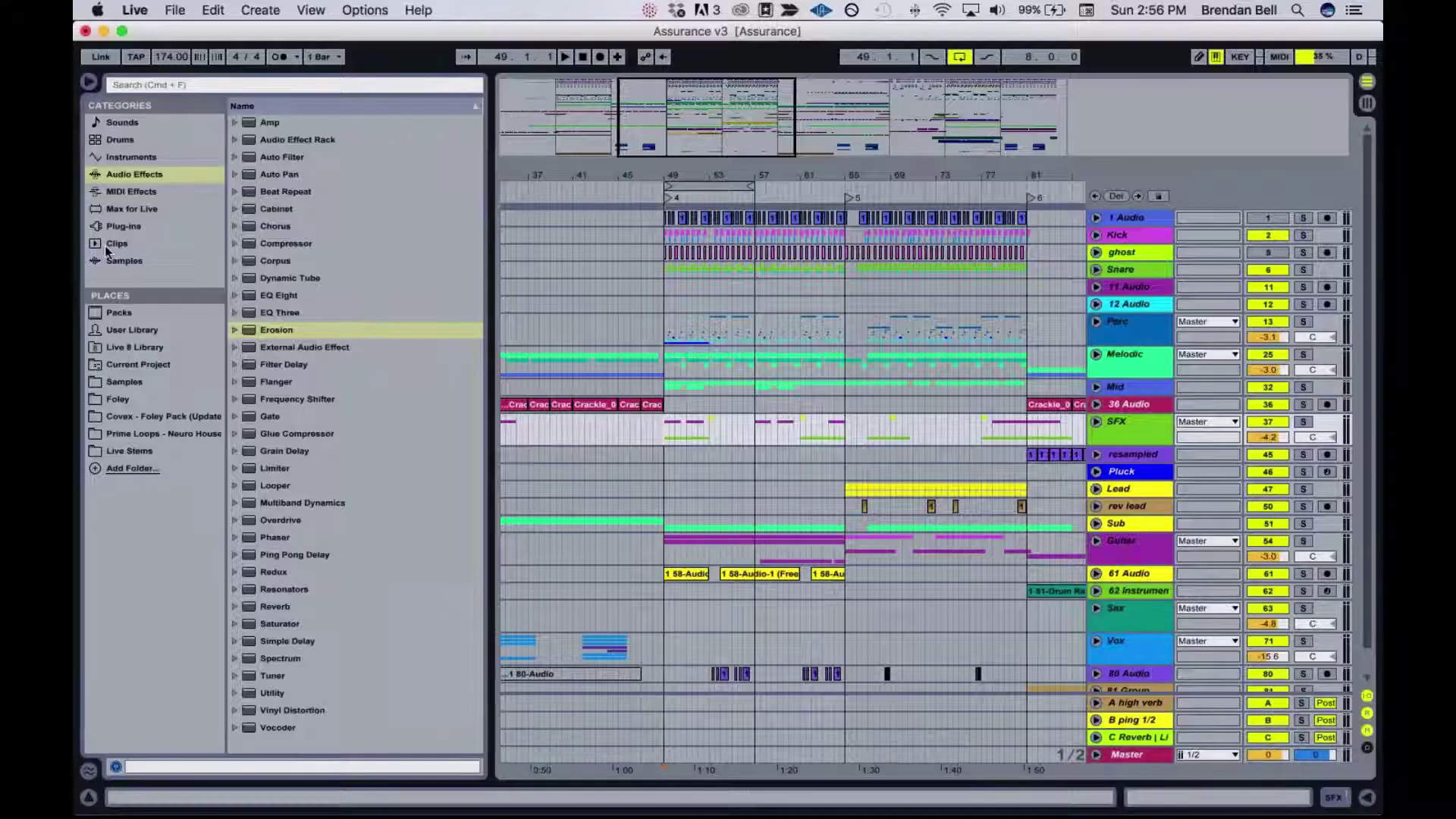
scroll(374, 433, down, 15)
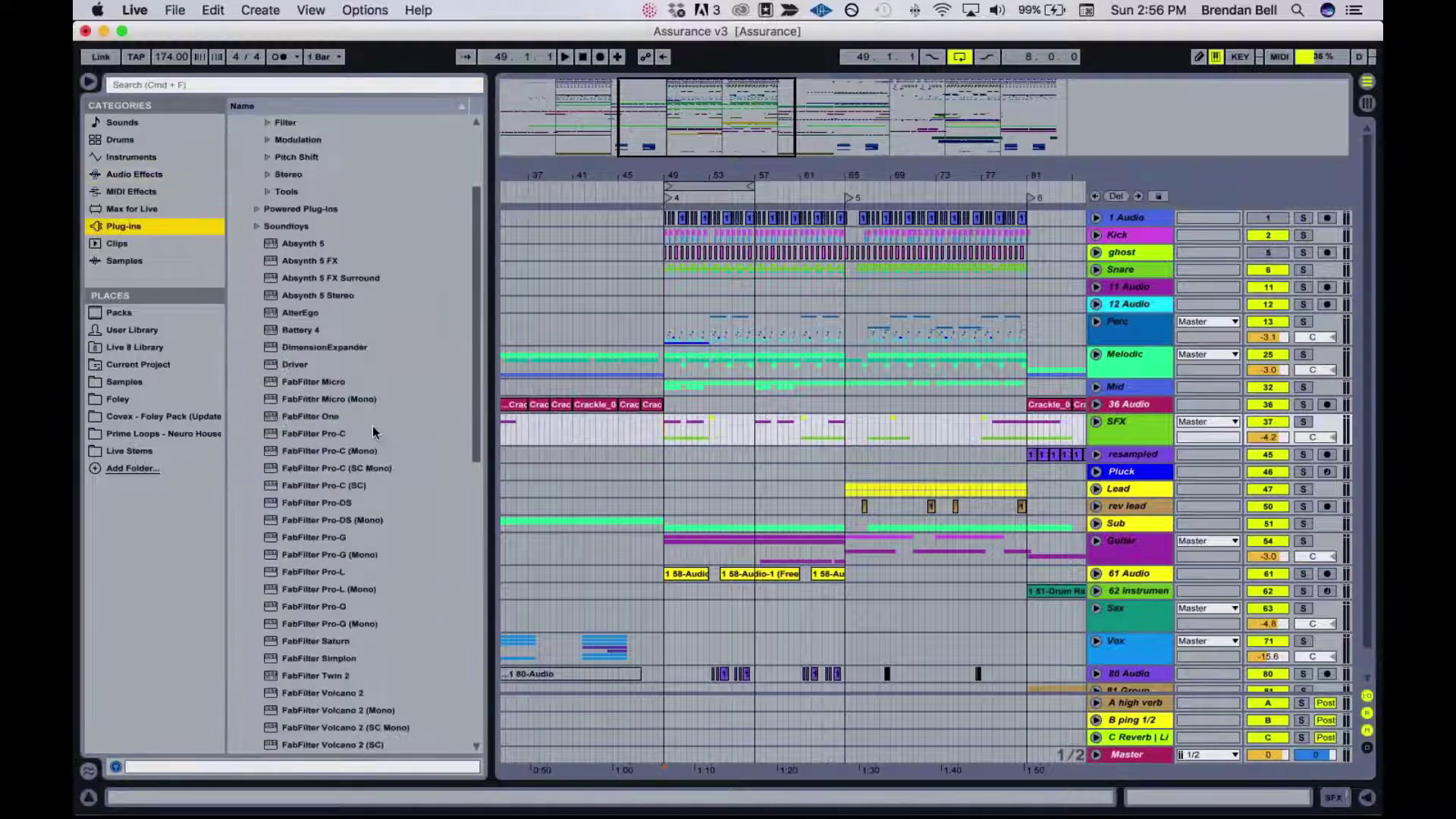
scroll(373, 432, down, 4)
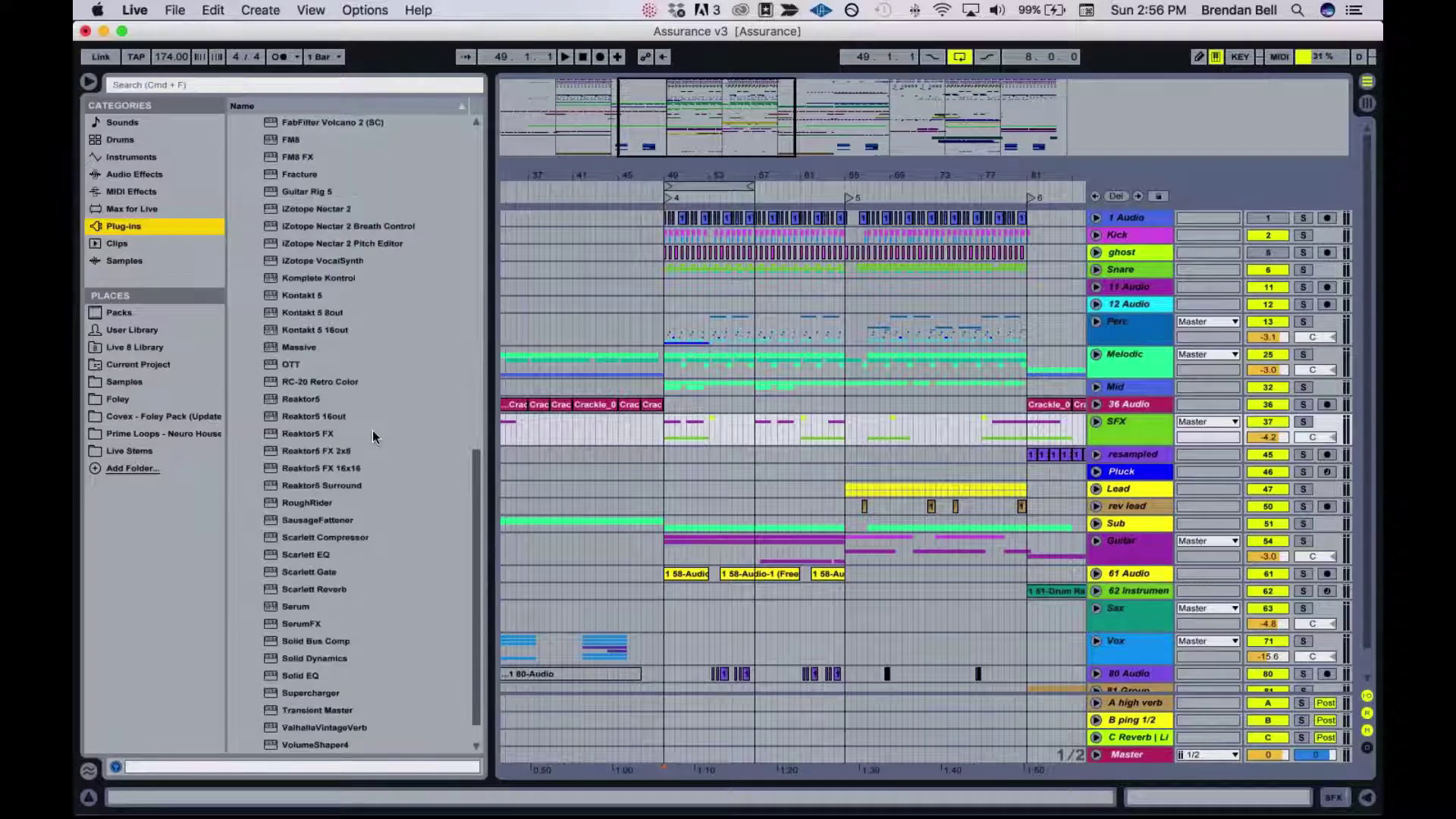
click(329, 383)
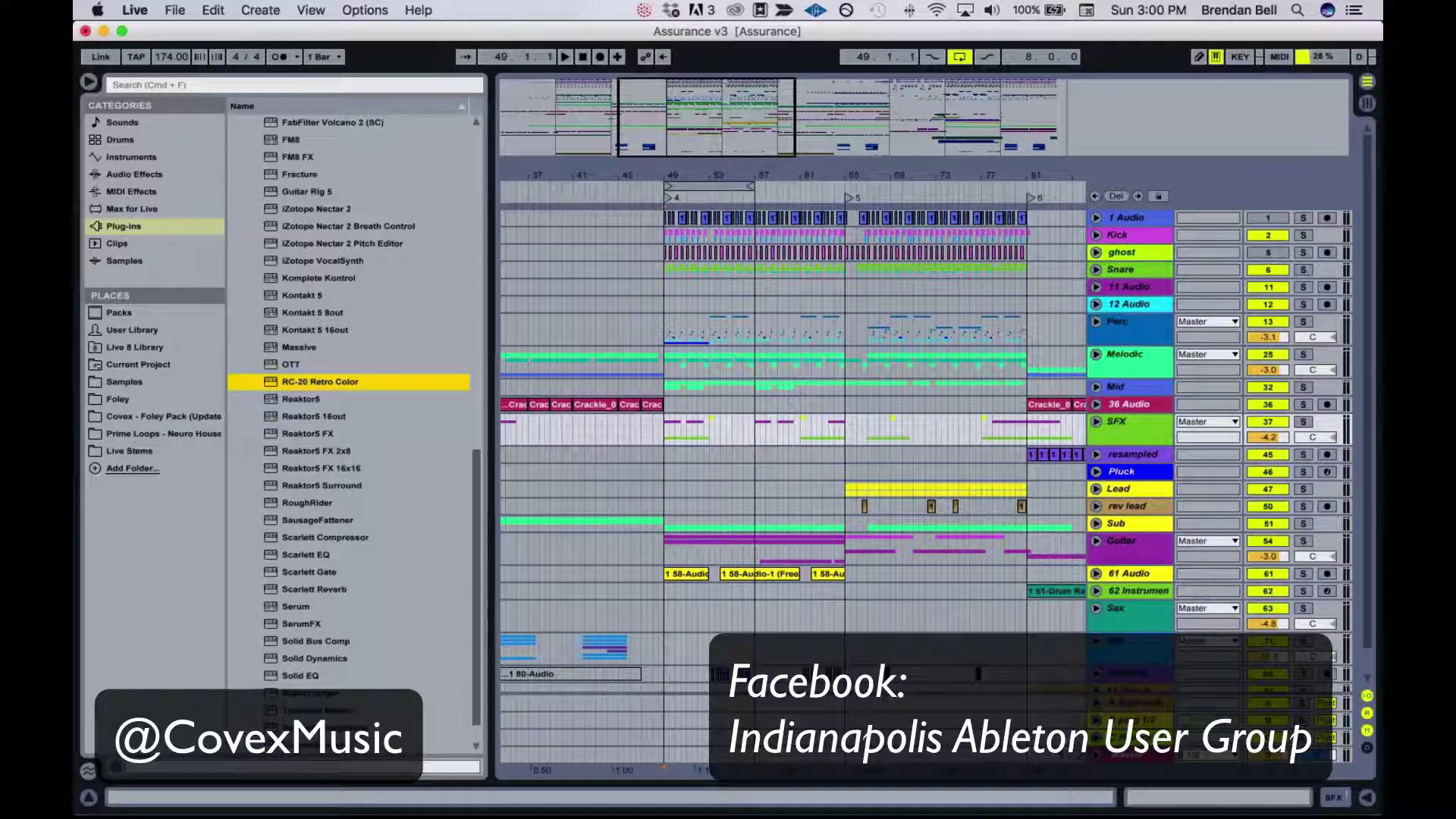
key(XF86AudioRaiseVolume)
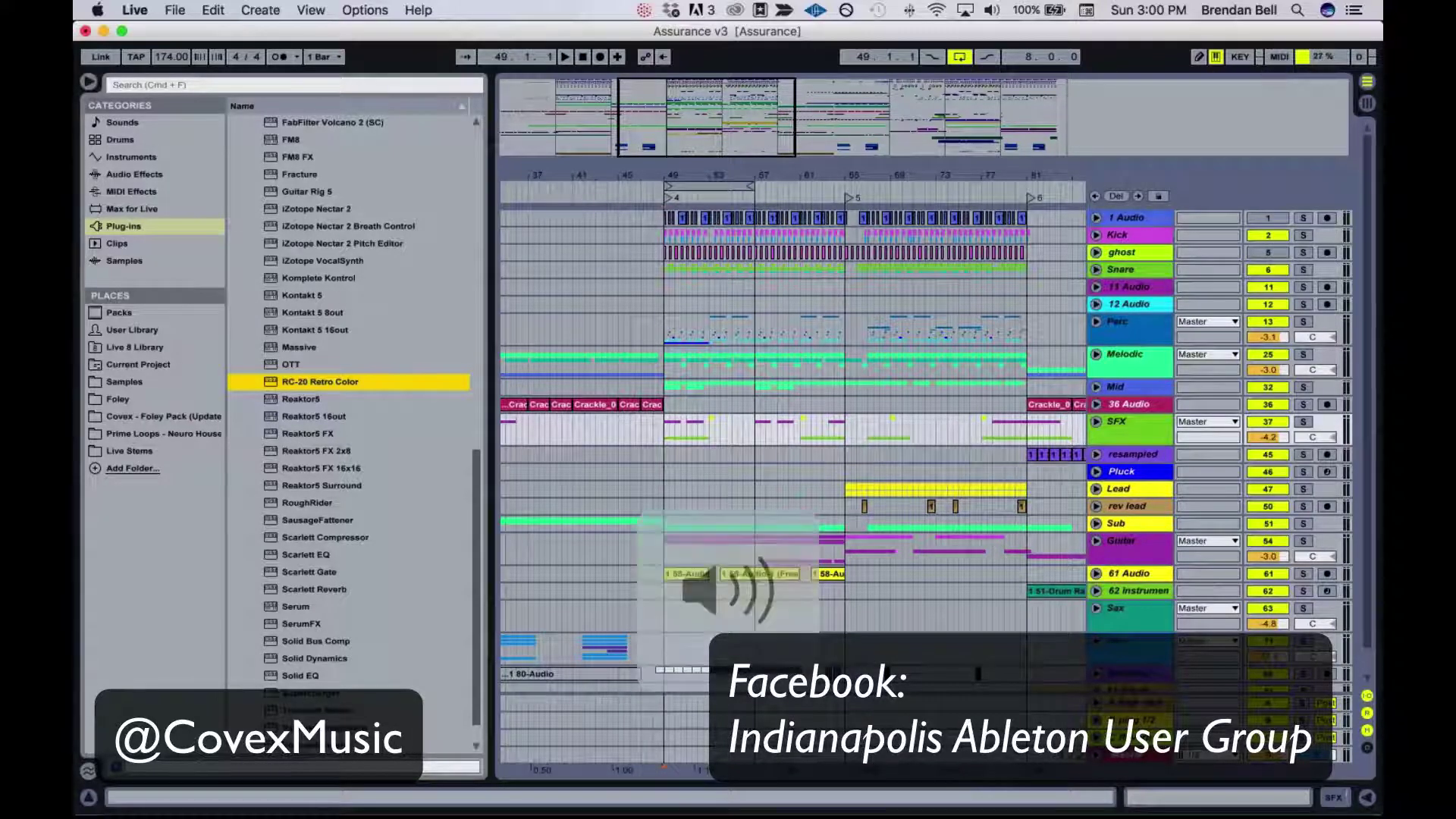